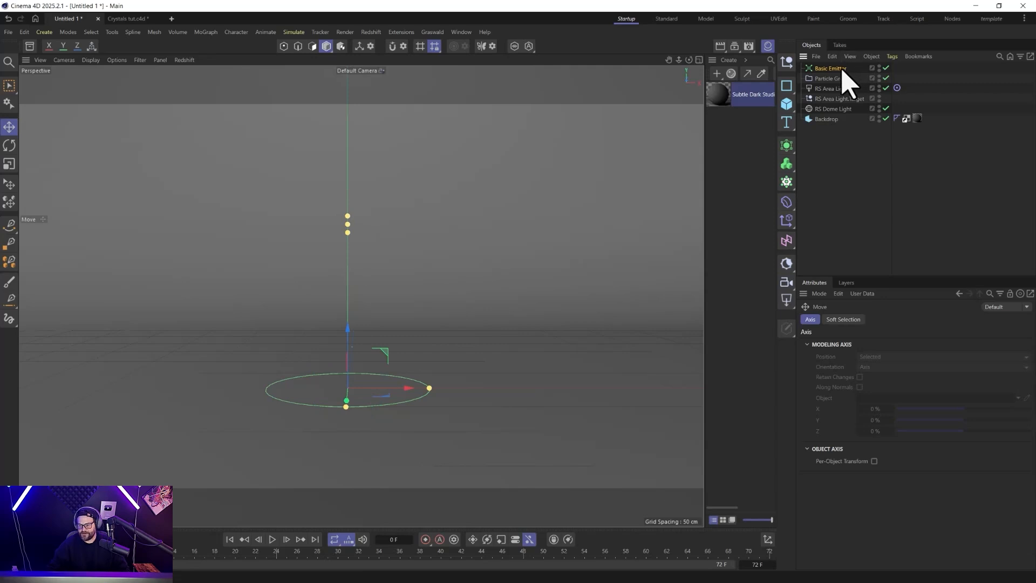
# Play the particle emission from the first frame, pause it, and show the Basic Emitter's emission settings.
pyautogui.click(273, 539)
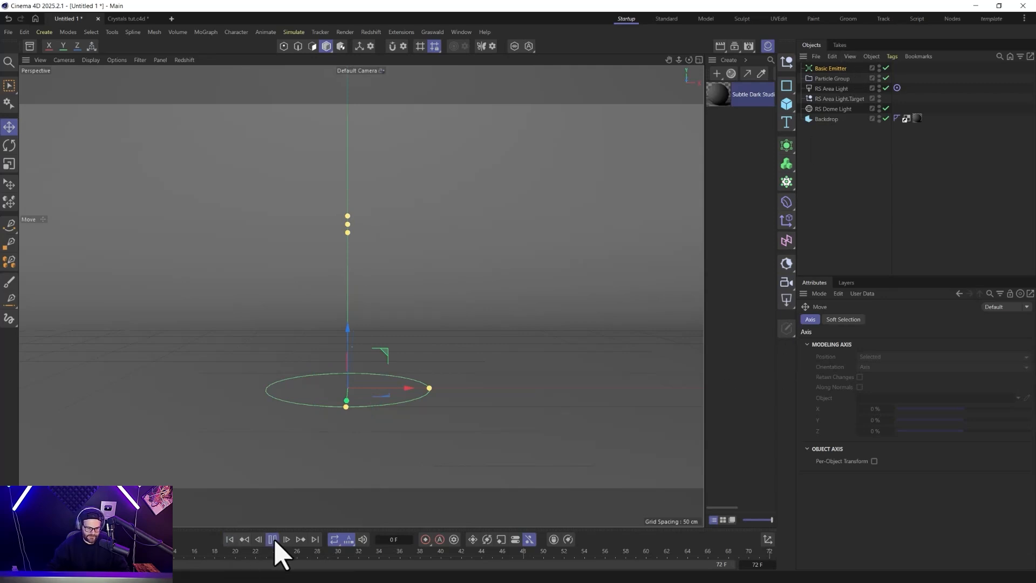
pyautogui.click(269, 542)
pyautogui.click(228, 541)
pyautogui.click(272, 540)
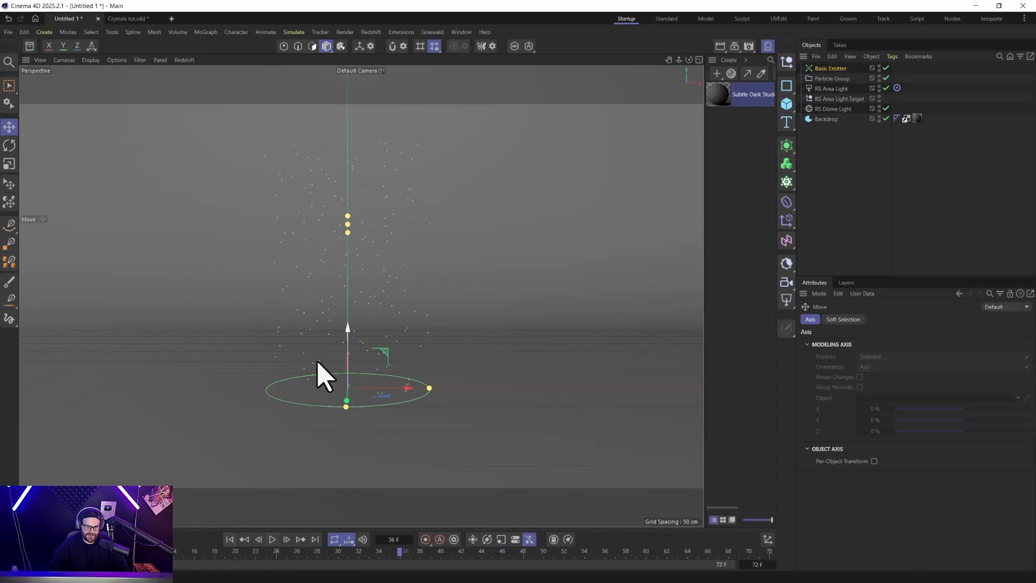
pyautogui.click(829, 69)
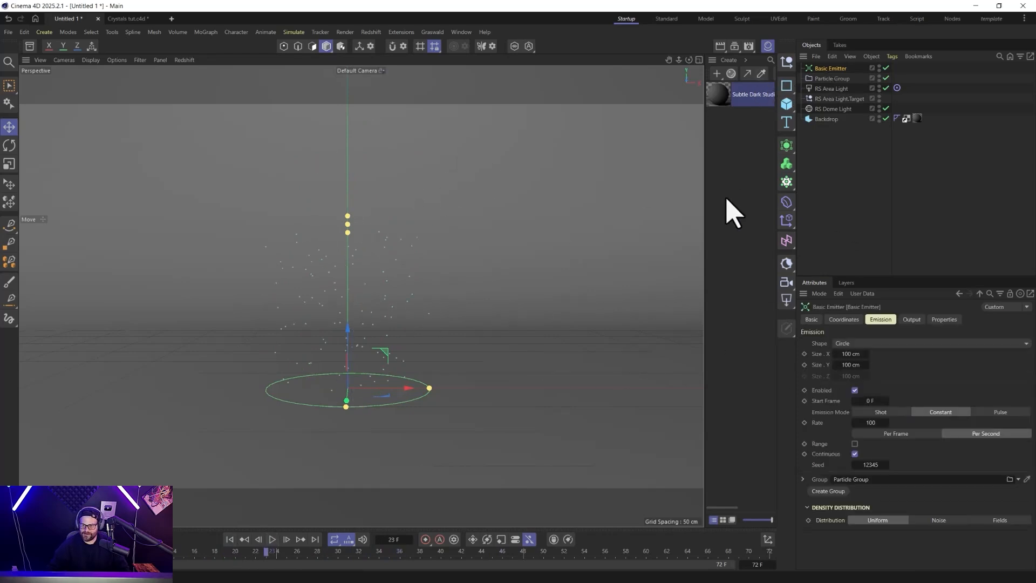
# Try the Arrows, Ticks and Lines draw modes on the Particle Group.
pyautogui.click(831, 79)
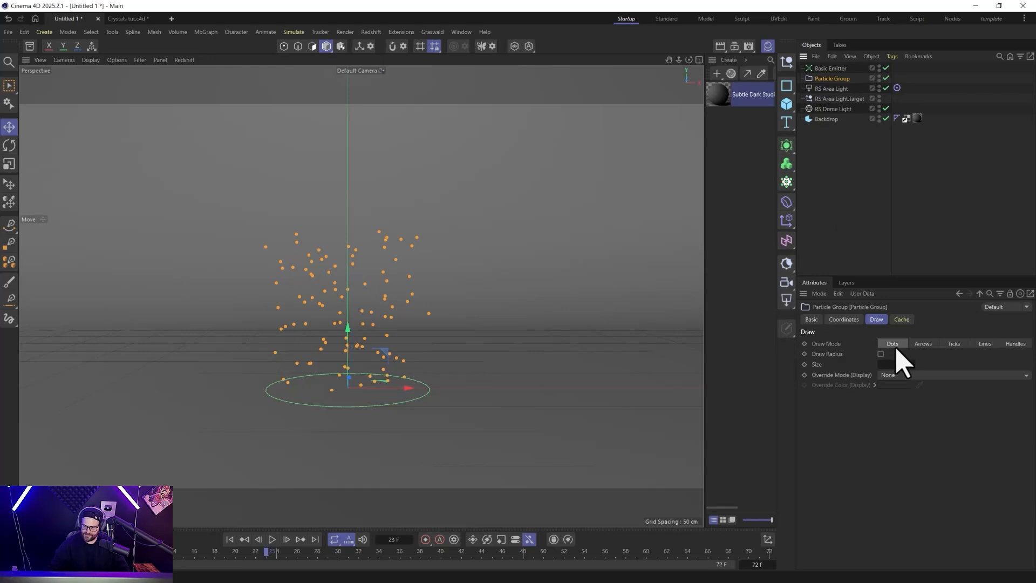
pyautogui.click(924, 345)
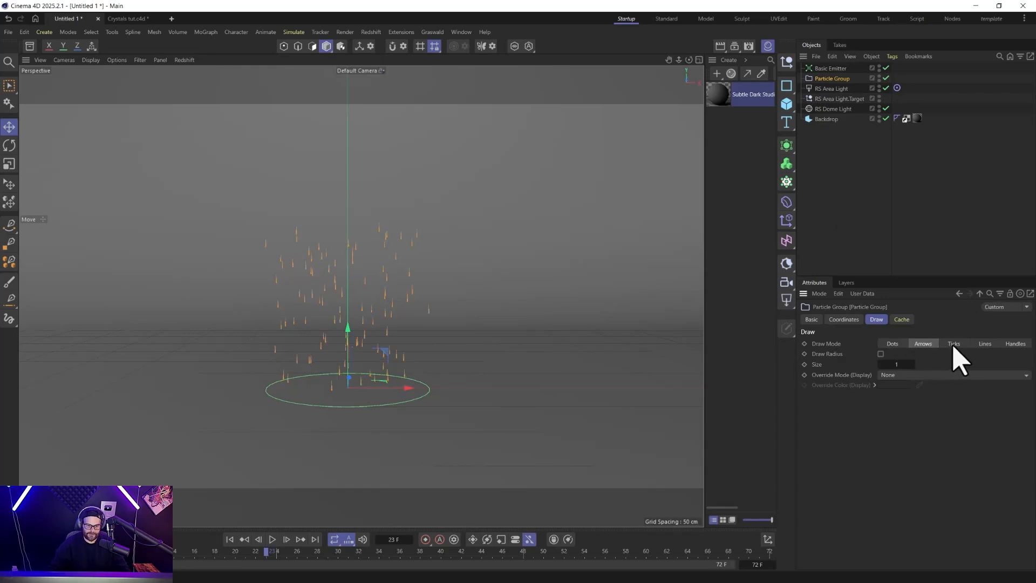
pyautogui.click(954, 346)
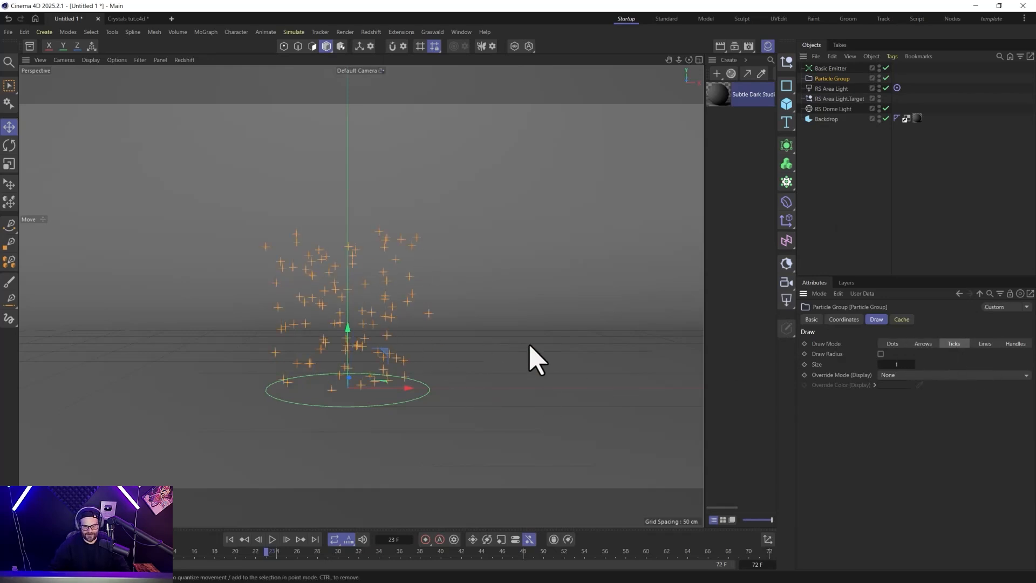
pyautogui.click(985, 344)
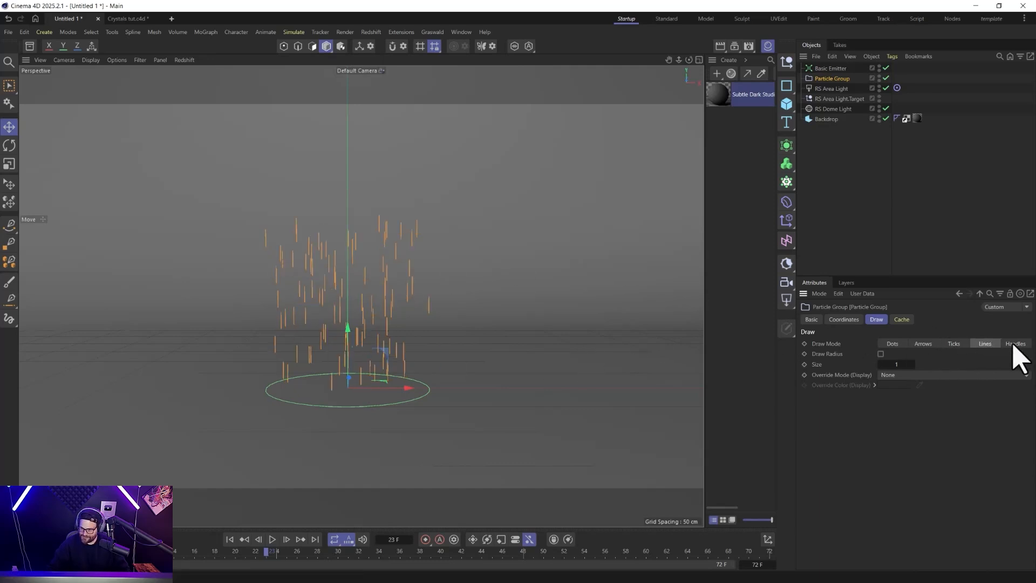
pyautogui.click(950, 346)
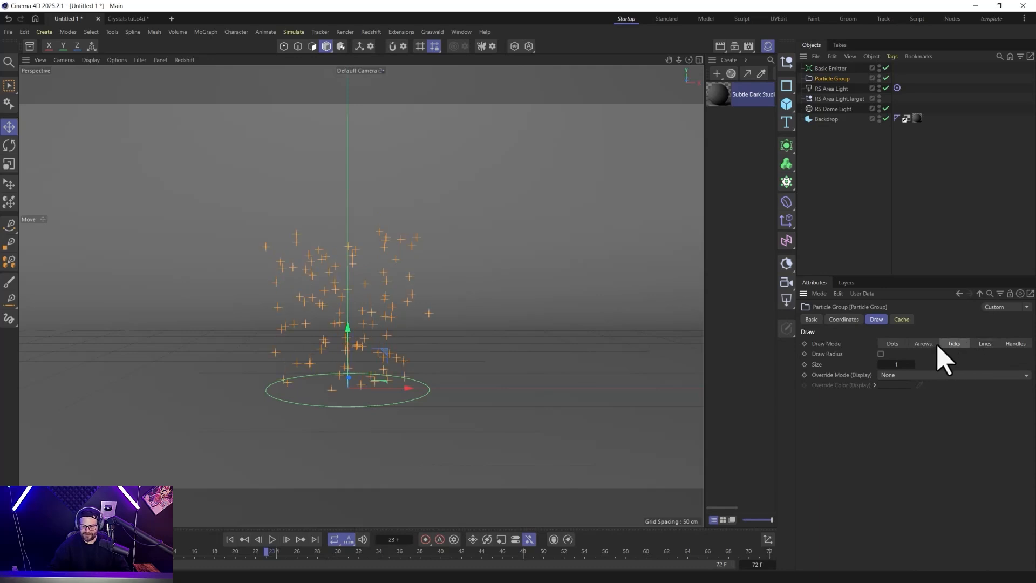
# Draw the Particle Group's particles as Dots at size 3 and return the timeline to the first frame.
pyautogui.click(892, 345)
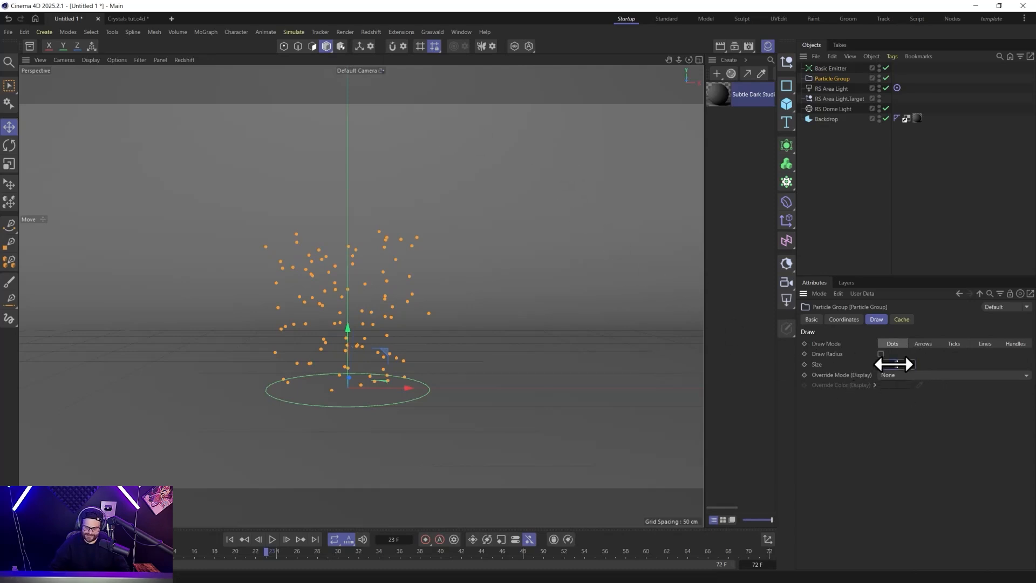
pyautogui.moveTo(895, 365); pyautogui.dragTo(897, 364)
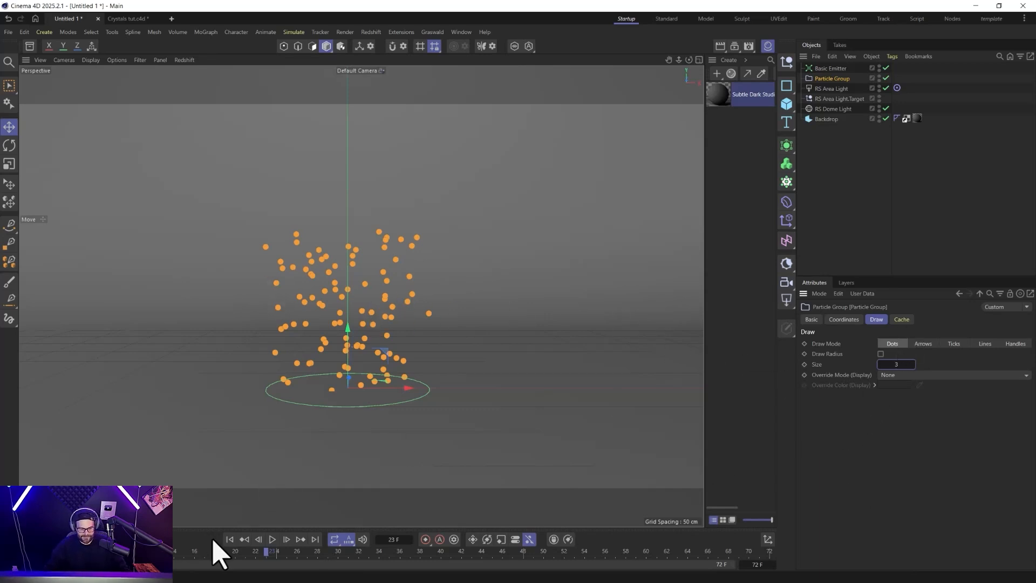
pyautogui.click(230, 539)
# Set the Basic Emitter's emission mode to Shot, preview the emission, and rewind to the first frame.
pyautogui.click(822, 69)
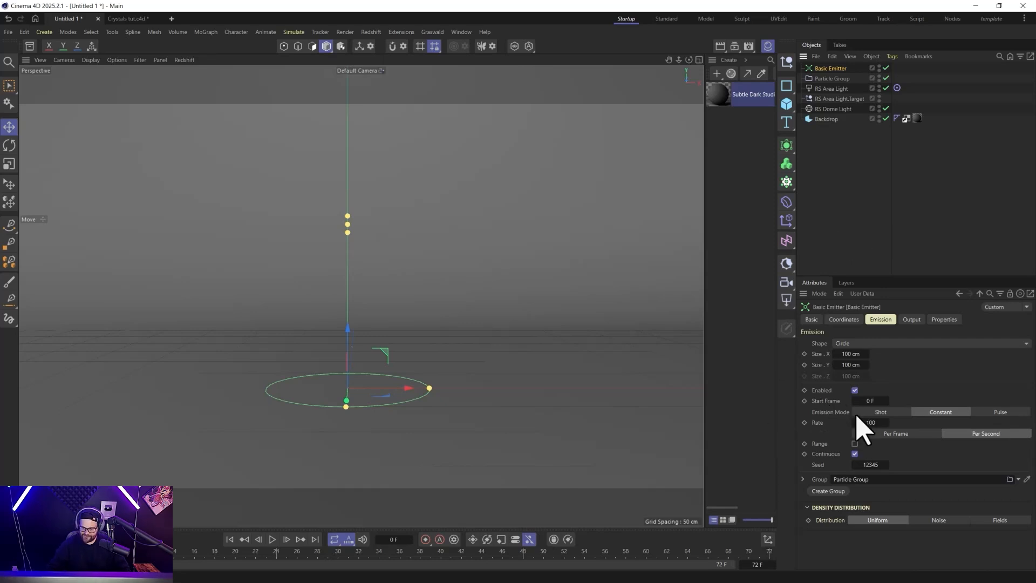
pyautogui.click(880, 413)
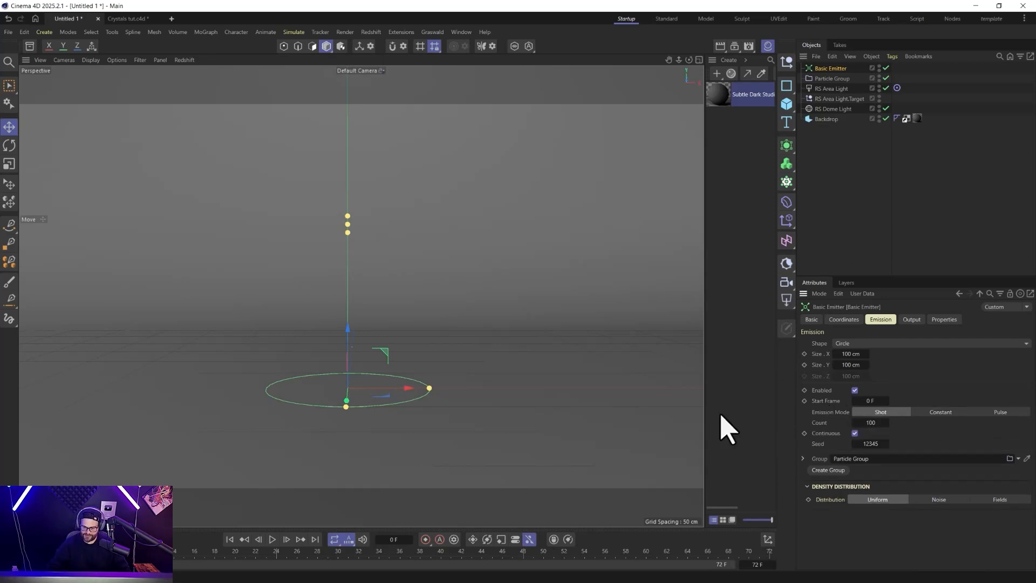
pyautogui.click(272, 539)
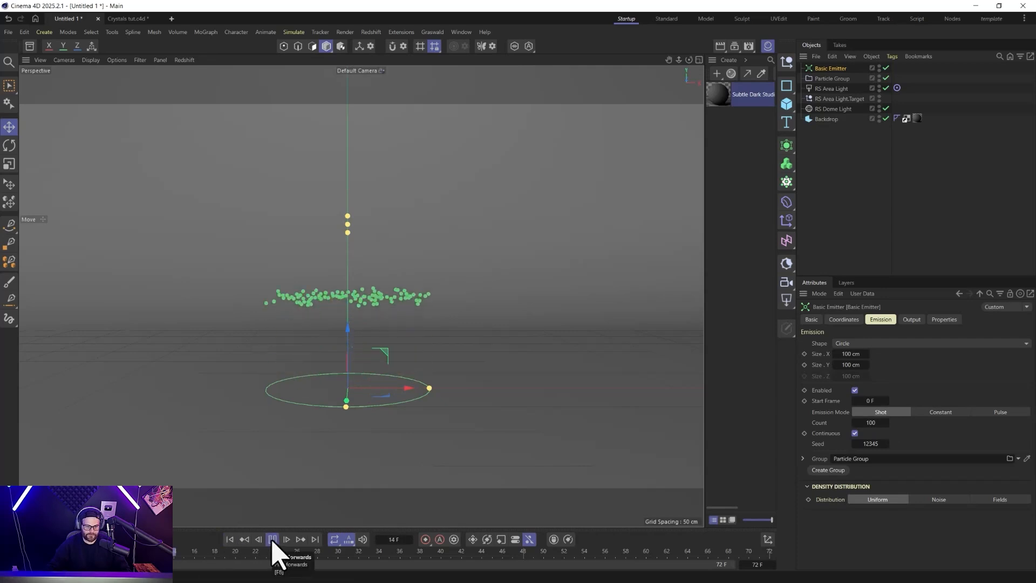
pyautogui.click(272, 539)
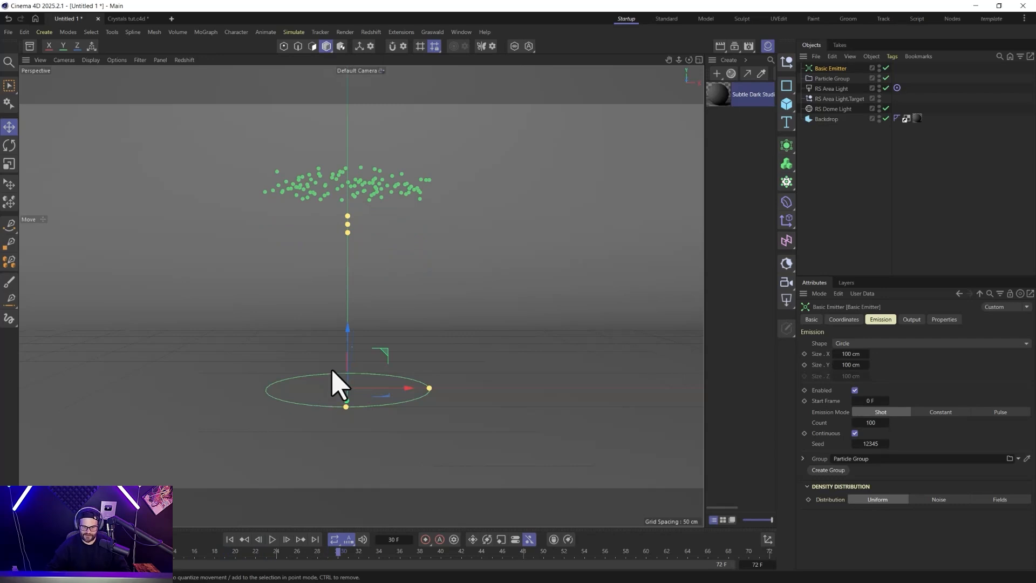
pyautogui.click(230, 539)
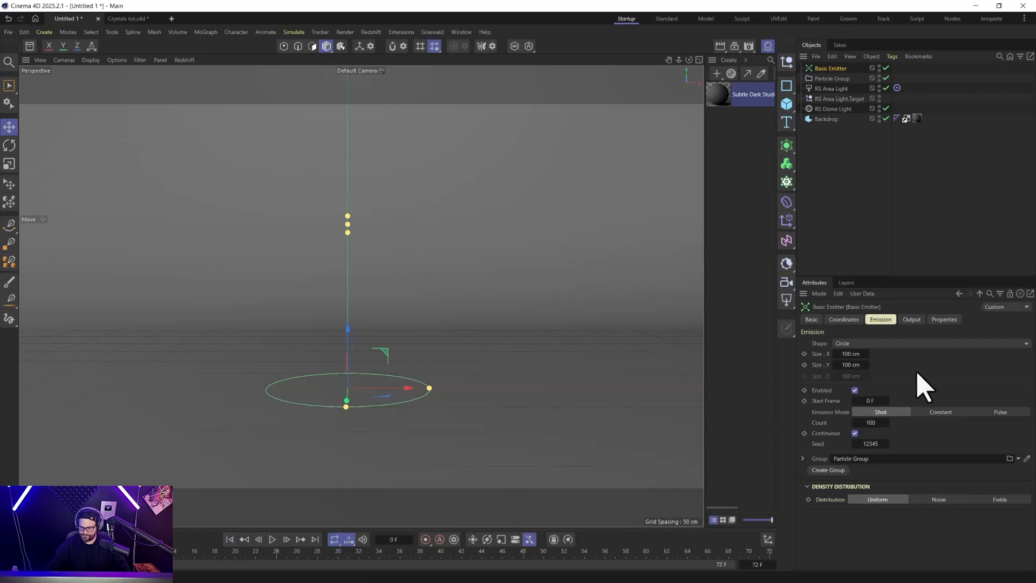
# Set the emitter's shot count to 50, preview the particle spread from above, and rewind to the first frame.
pyautogui.click(871, 423)
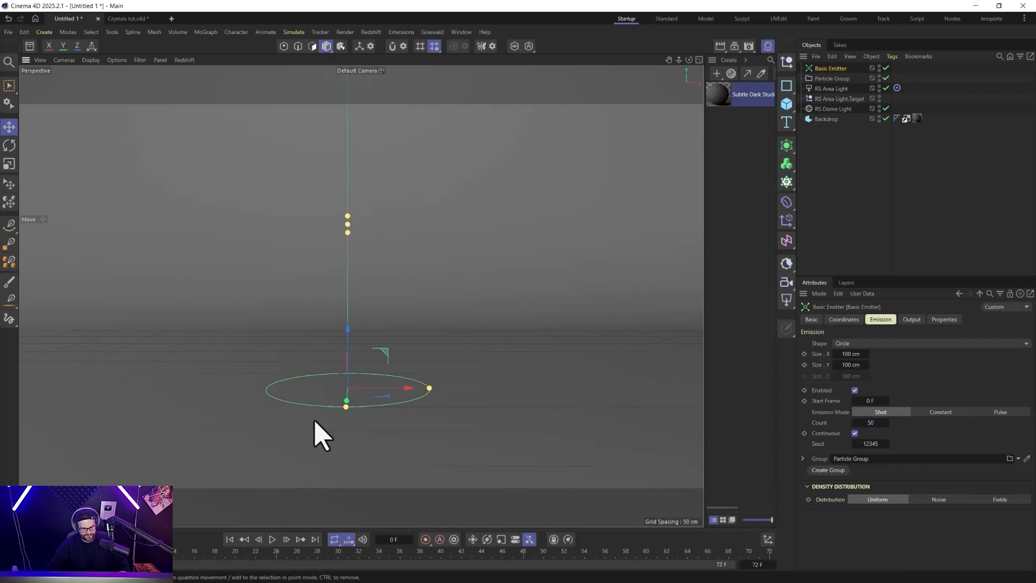
pyautogui.keyDown('alt'); pyautogui.moveTo(314, 431); pyautogui.dragTo(307, 473); pyautogui.keyUp('alt')
pyautogui.click(273, 540)
pyautogui.click(273, 540)
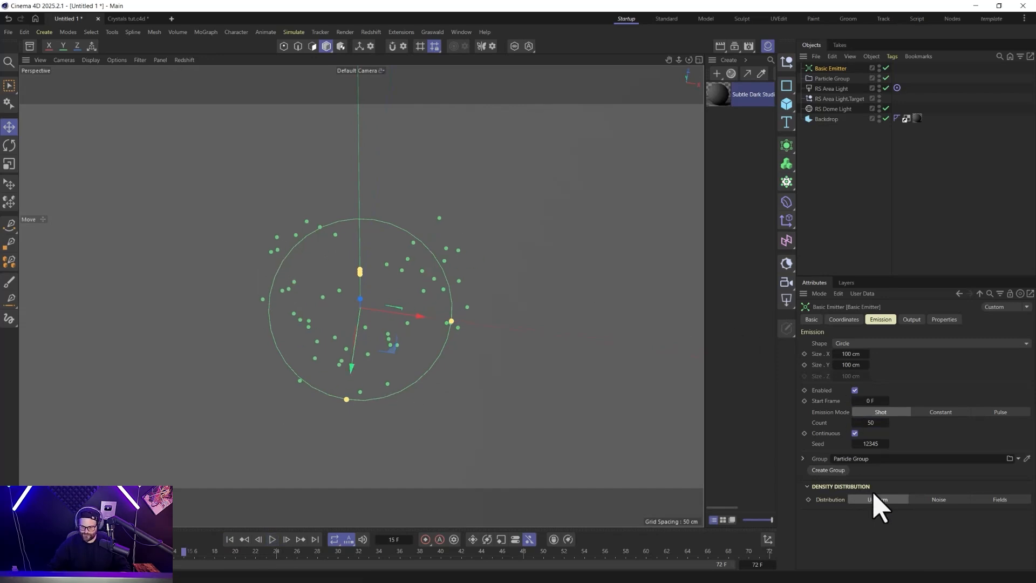
pyautogui.click(230, 539)
# Switch the emitter's density distribution to Noise and preview the emission.
pyautogui.click(937, 500)
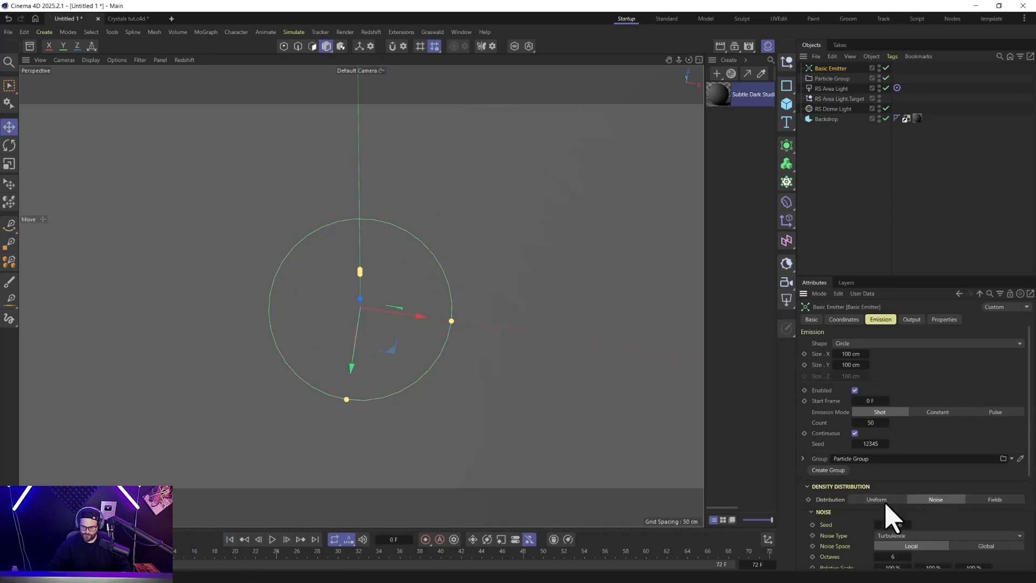
pyautogui.click(272, 540)
pyautogui.click(272, 539)
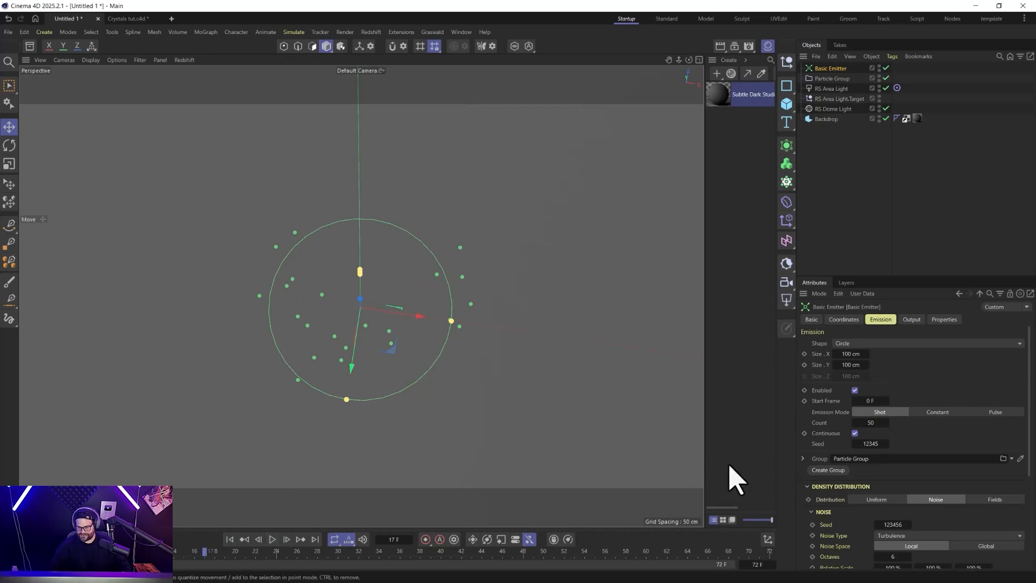
# Set the density noise's Low Clip to 38% and Scale to 51%, then replay the emission from the first frame.
pyautogui.scroll(-3, 868, 538)
pyautogui.scroll(-1, 874, 551)
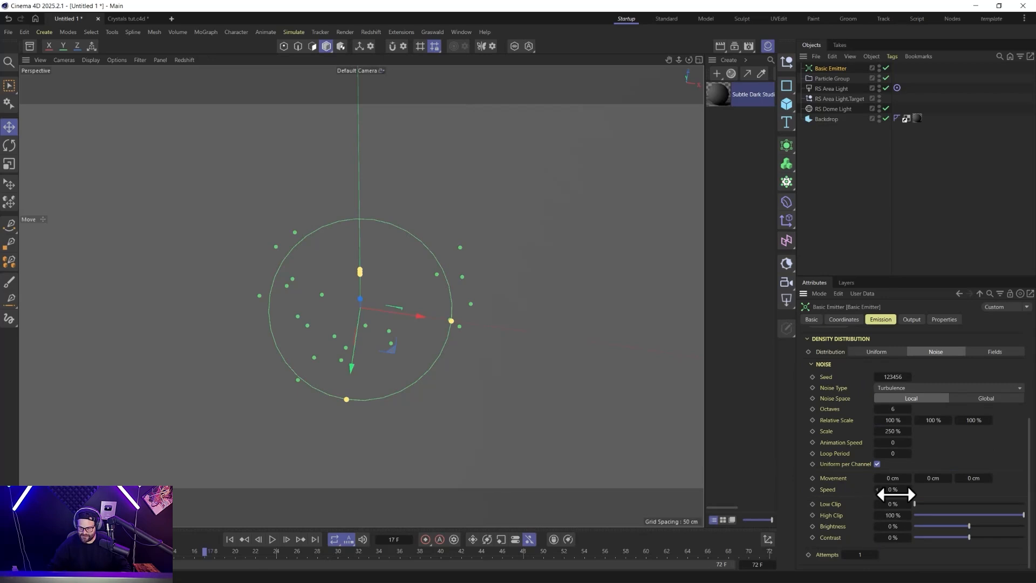
pyautogui.moveTo(922, 505); pyautogui.dragTo(954, 488)
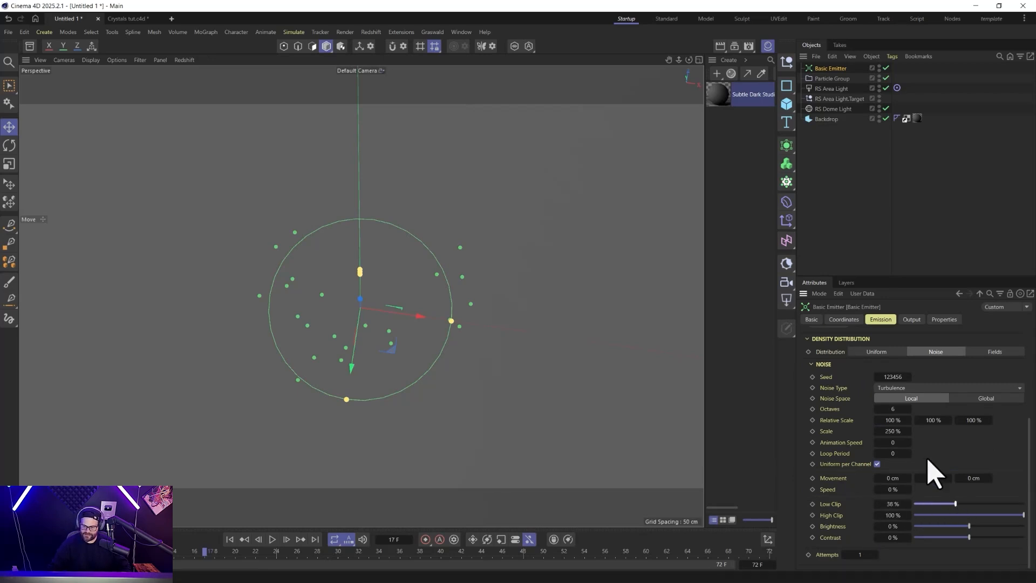
pyautogui.moveTo(893, 431); pyautogui.dragTo(842, 432)
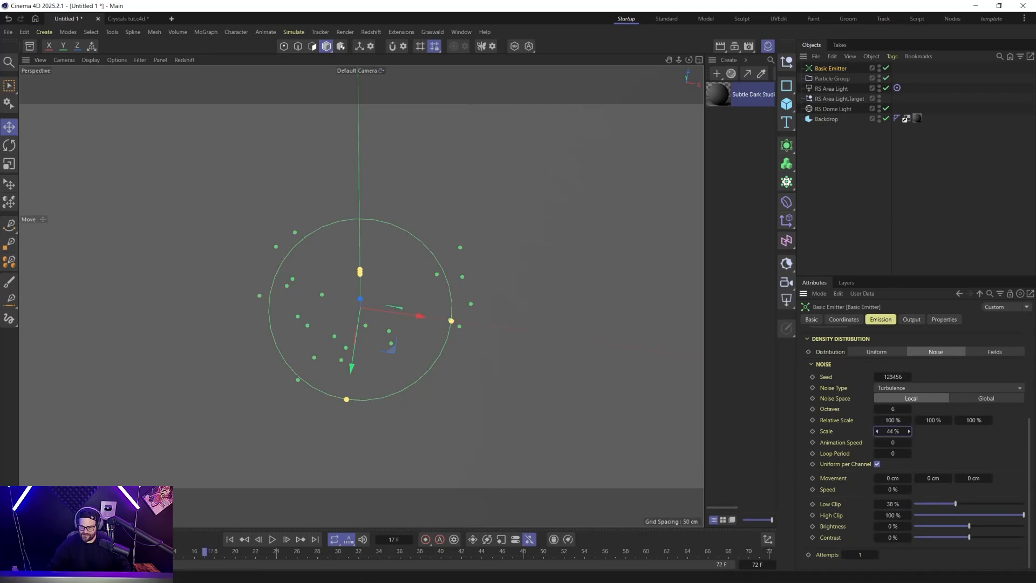
pyautogui.click(230, 539)
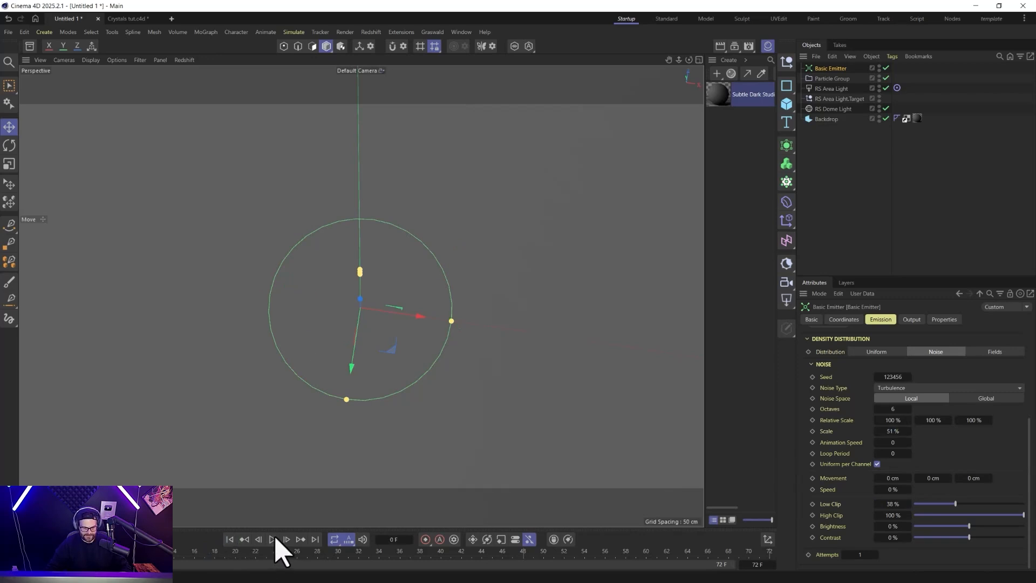
pyautogui.click(274, 539)
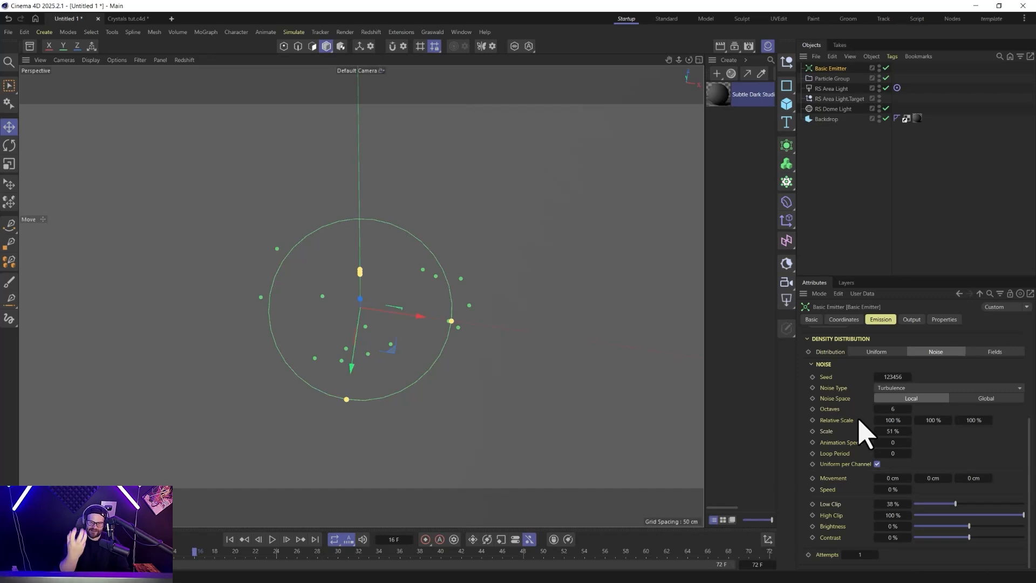
# Set the emitter's shot count to 5000 and replay the emission from the first frame.
pyautogui.scroll(5, 863, 443)
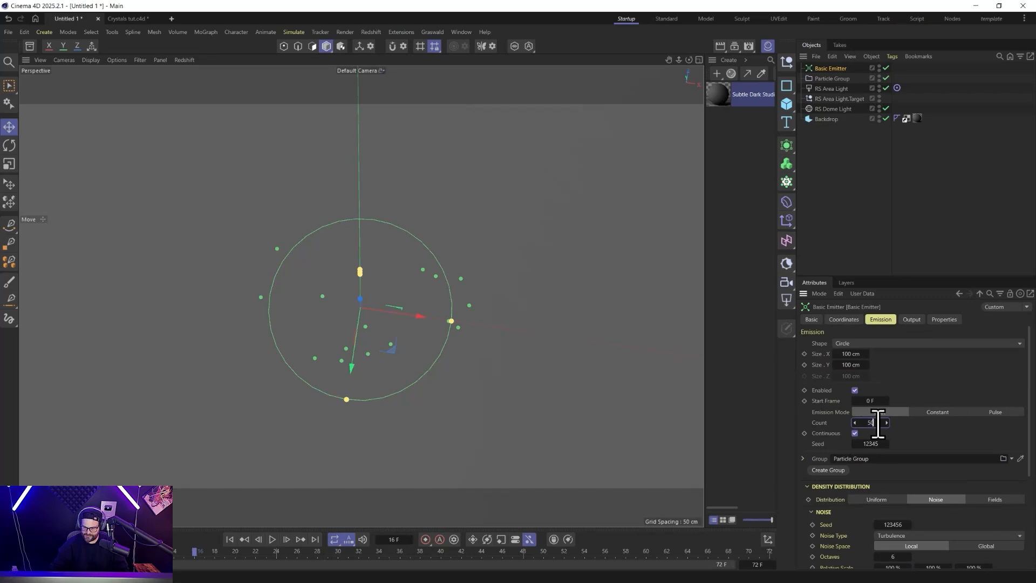
pyautogui.click(229, 539)
pyautogui.click(273, 540)
pyautogui.click(273, 539)
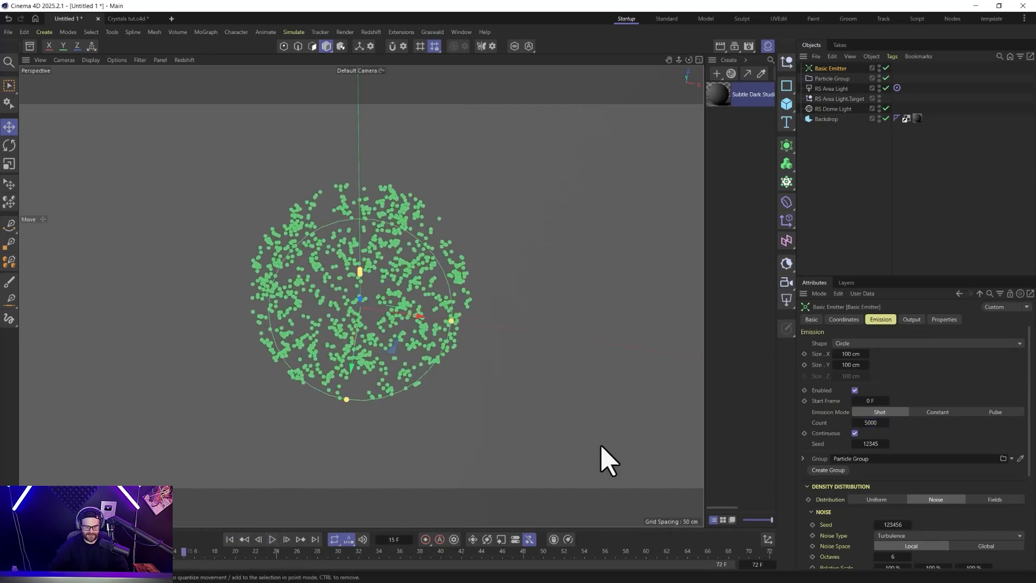
# Set the density noise to Scale 262%, Low Clip 49% and High Clip 54%, then replay and inspect the particle clusters.
pyautogui.scroll(-5, 815, 502)
pyautogui.moveTo(893, 430); pyautogui.dragTo(929, 430)
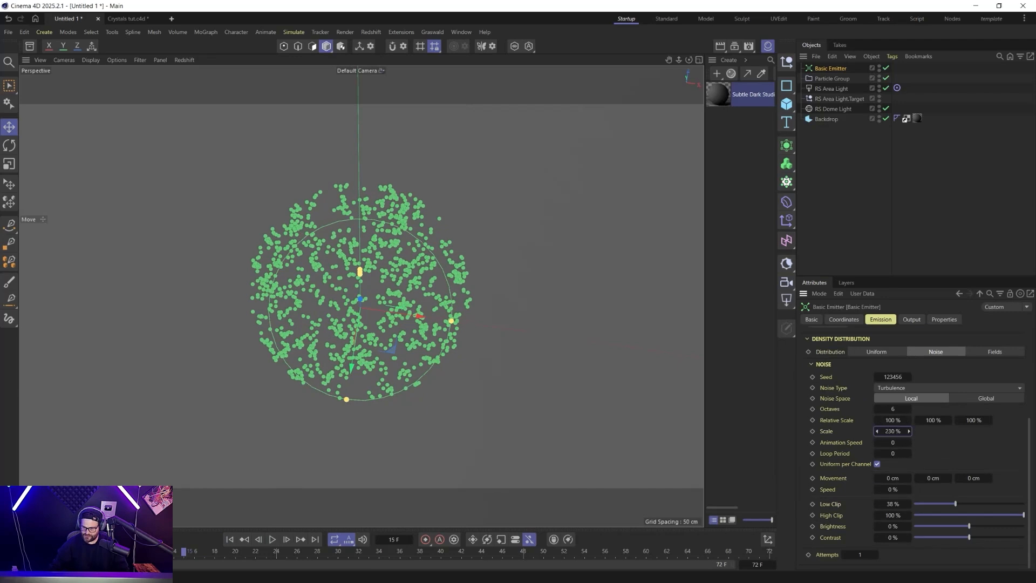
pyautogui.moveTo(1024, 514); pyautogui.dragTo(975, 515)
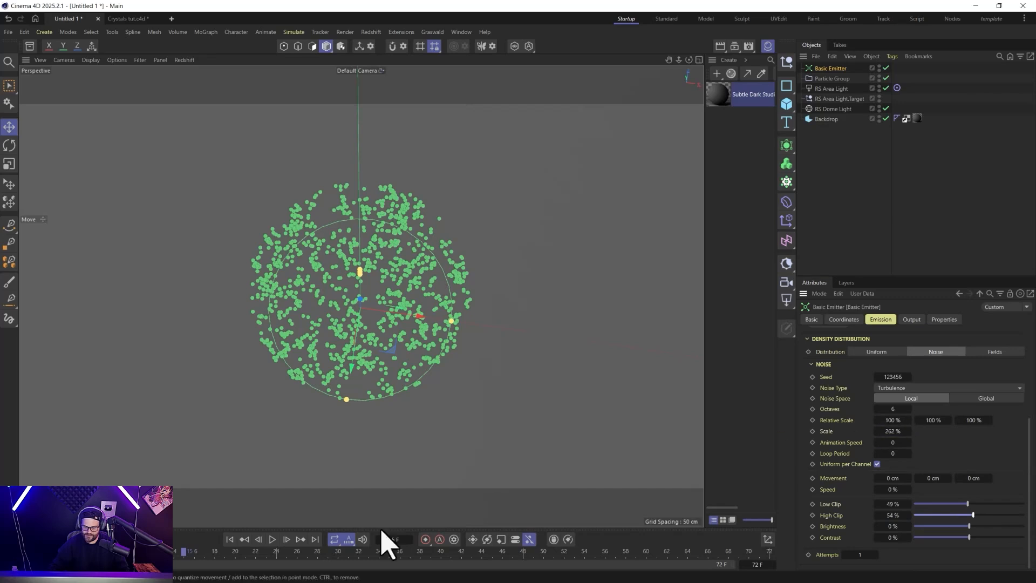
pyautogui.click(229, 539)
pyautogui.click(273, 540)
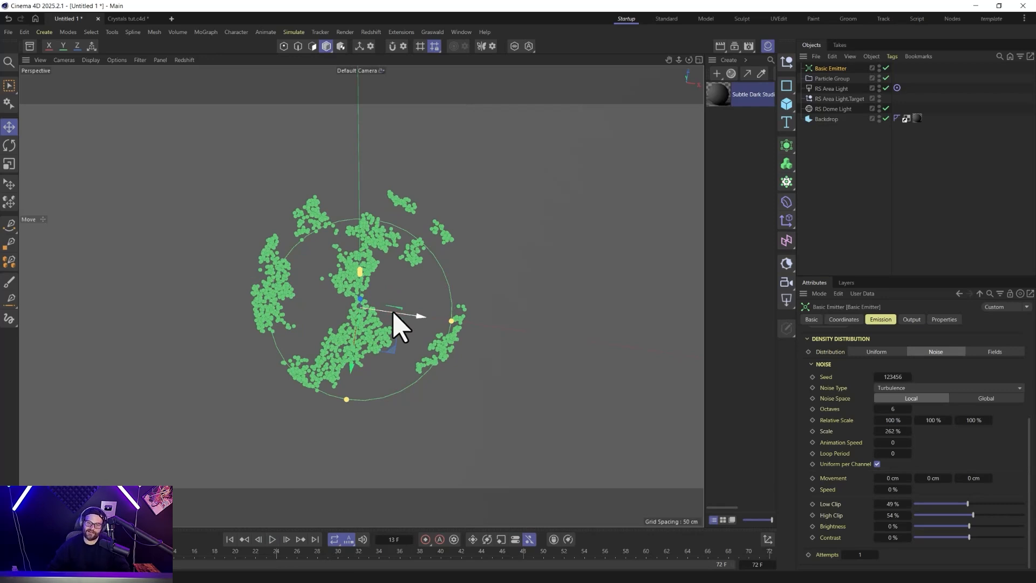
pyautogui.keyDown('alt'); pyautogui.moveTo(334, 373); pyautogui.dragTo(405, 301); pyautogui.keyUp('alt')
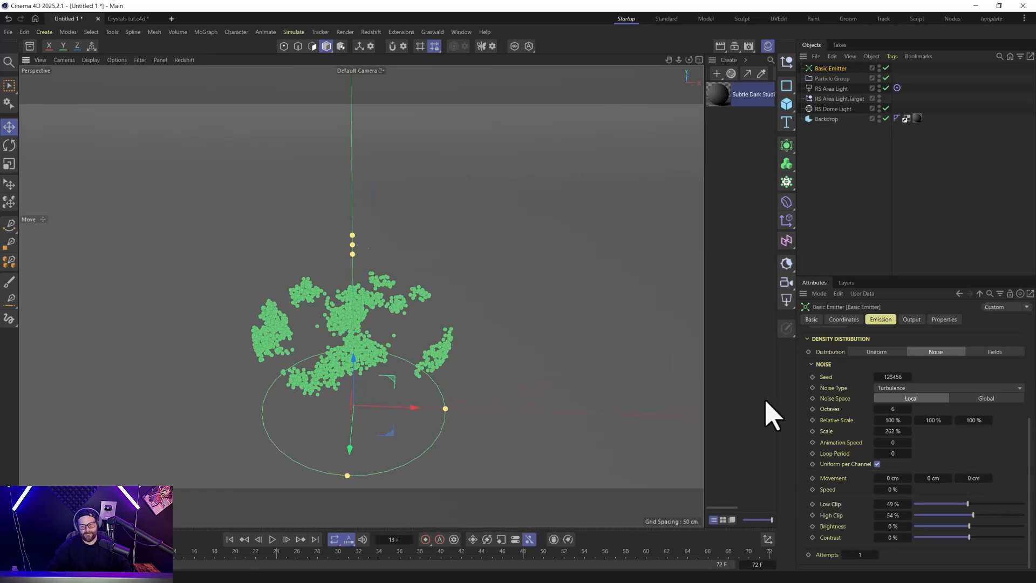
pyautogui.keyDown('alt'); pyautogui.moveTo(373, 424); pyautogui.dragTo(389, 323); pyautogui.keyUp('alt')
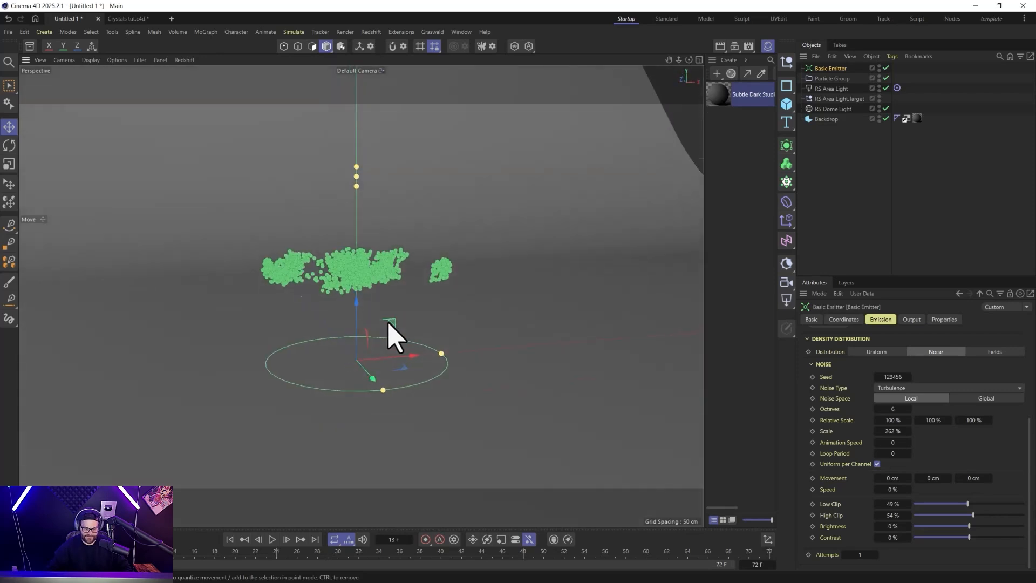
# Set the emitter's shot count to 100 and replay the emission from the first frame, viewed from above.
pyautogui.scroll(2, 837, 448)
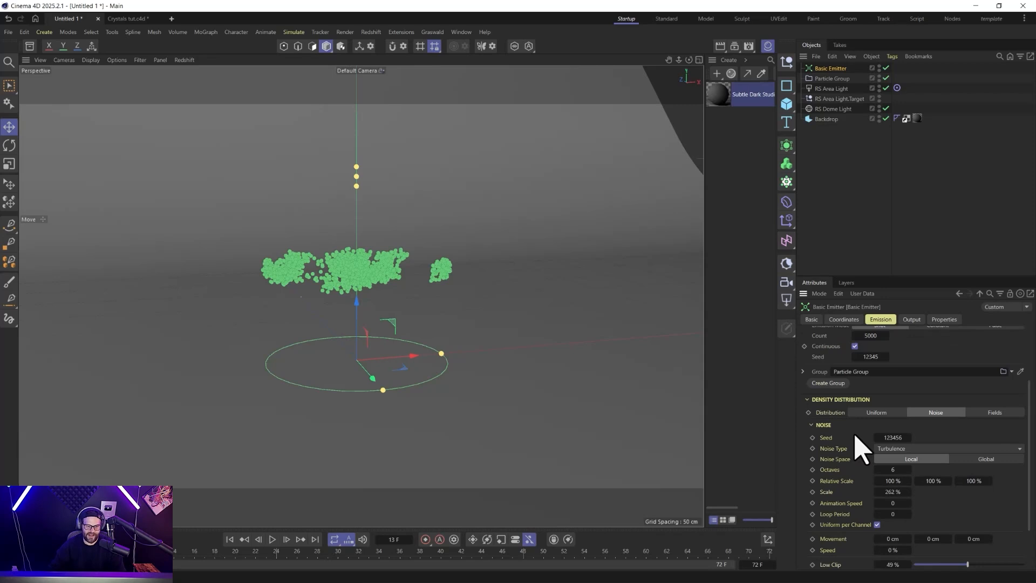
pyautogui.scroll(1, 858, 448)
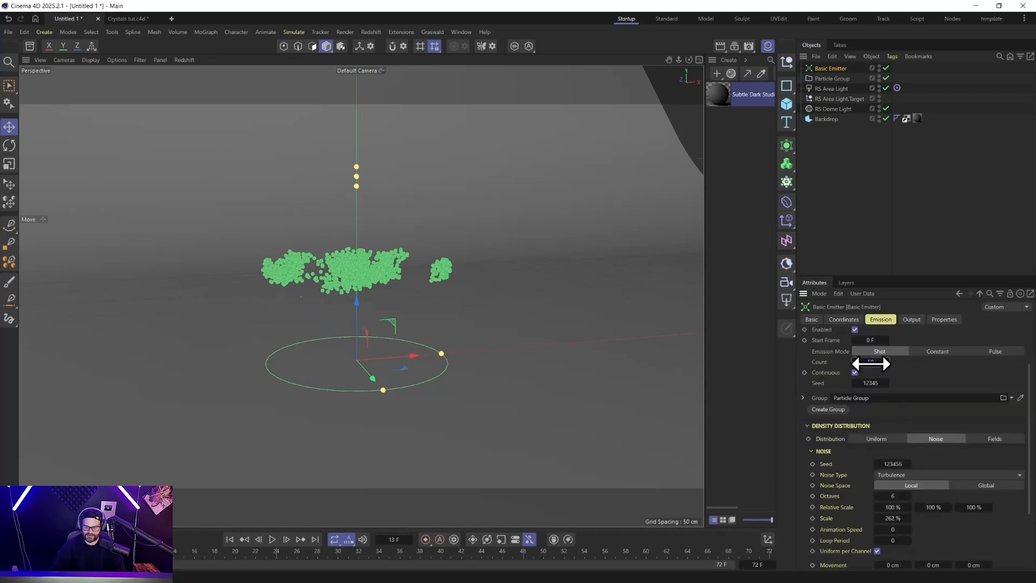
pyautogui.click(229, 539)
pyautogui.click(273, 540)
pyautogui.keyDown('alt'); pyautogui.moveTo(370, 428); pyautogui.dragTo(367, 489); pyautogui.keyUp('alt')
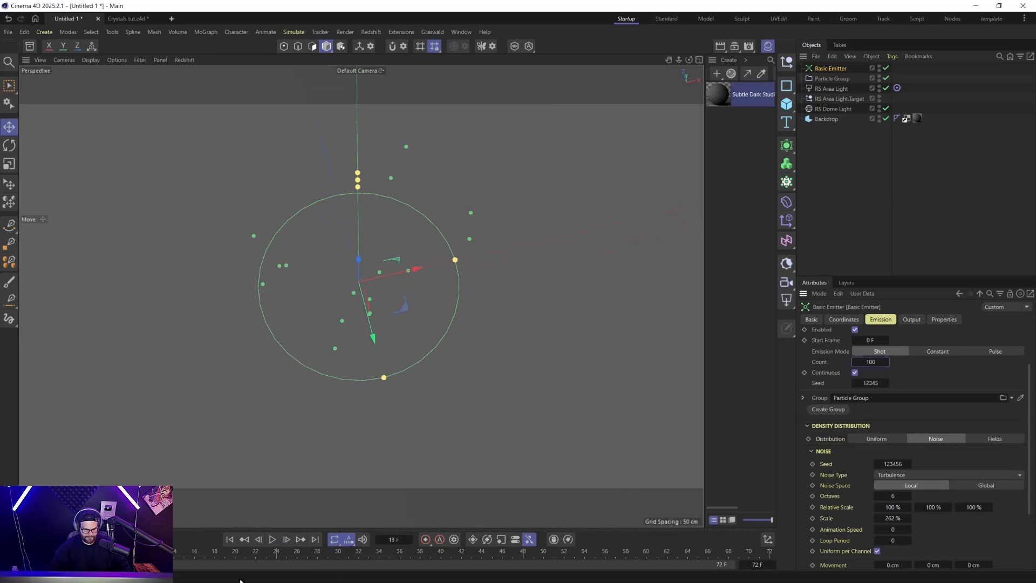
pyautogui.click(230, 540)
pyautogui.click(272, 540)
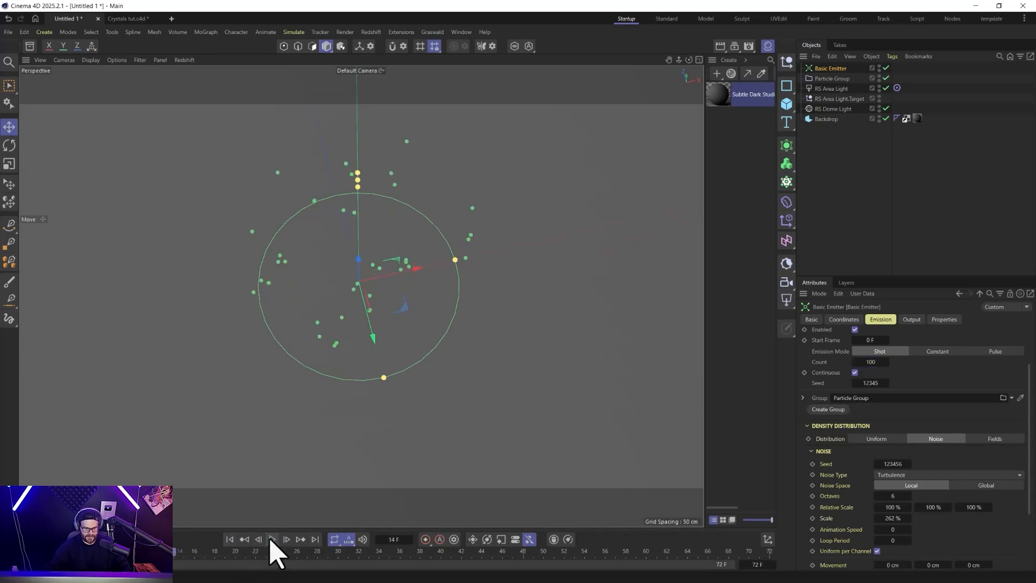
# Set the Basic Emitter's velocity Speed Variance to 50 cm.
pyautogui.keyDown('alt'); pyautogui.moveTo(313, 273); pyautogui.dragTo(314, 241); pyautogui.keyUp('alt')
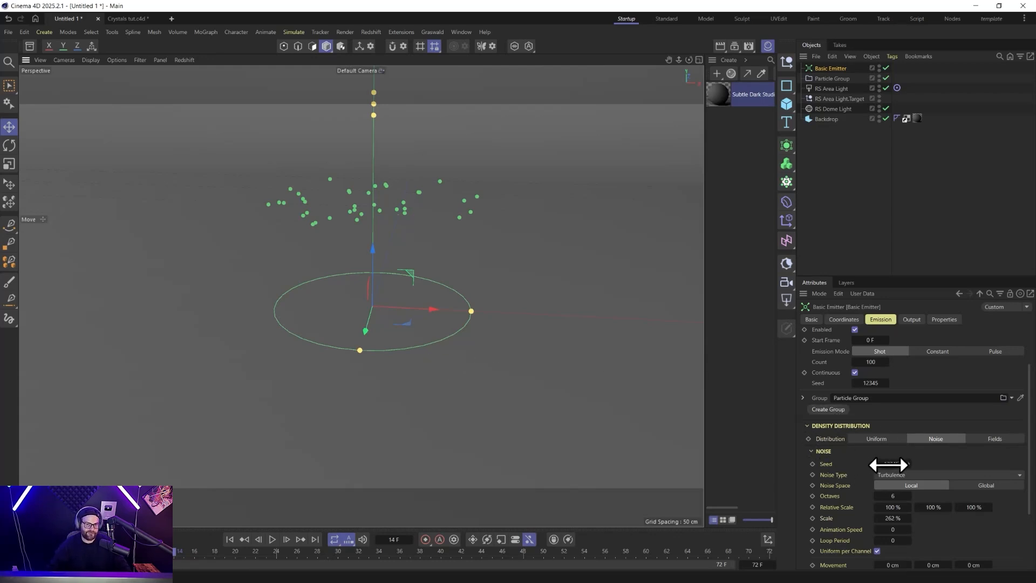
pyautogui.click(806, 426)
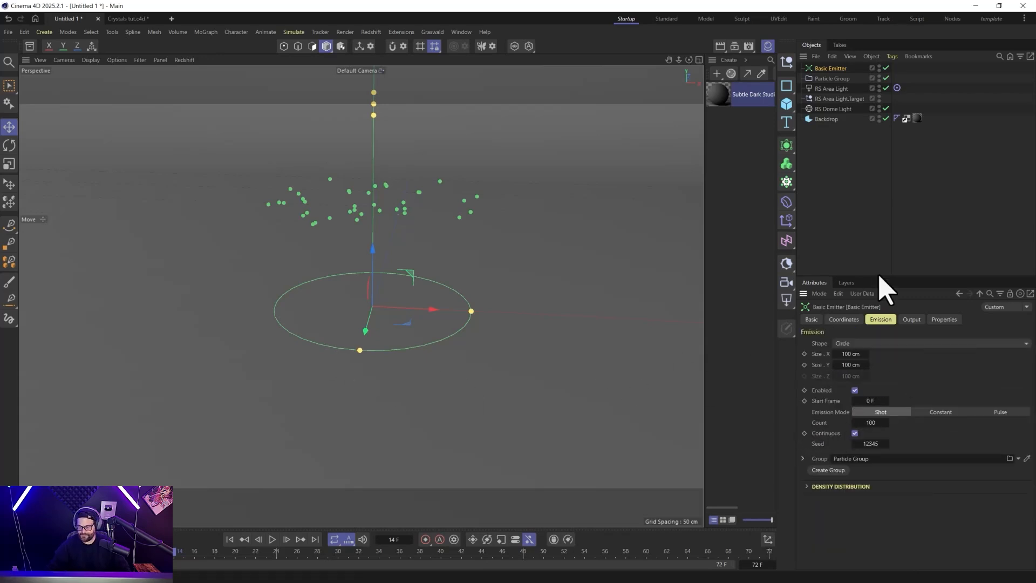
pyautogui.click(911, 319)
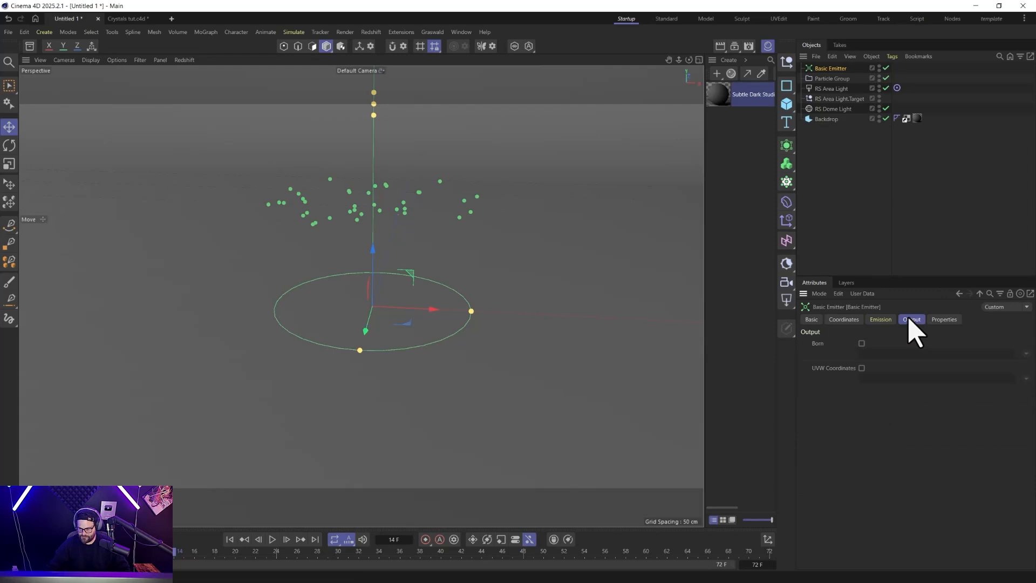
pyautogui.click(942, 320)
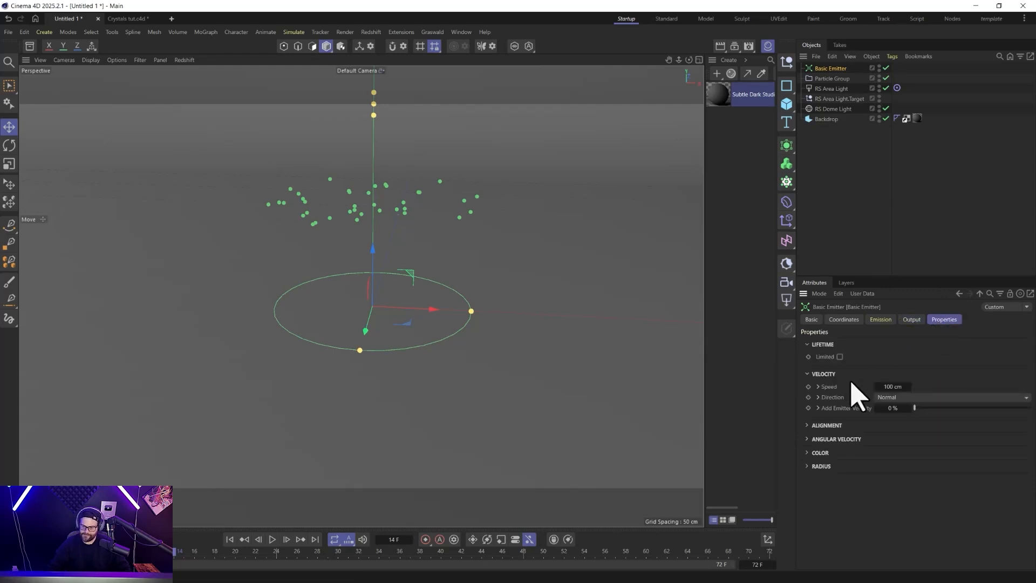
pyautogui.click(818, 387)
pyautogui.click(891, 398)
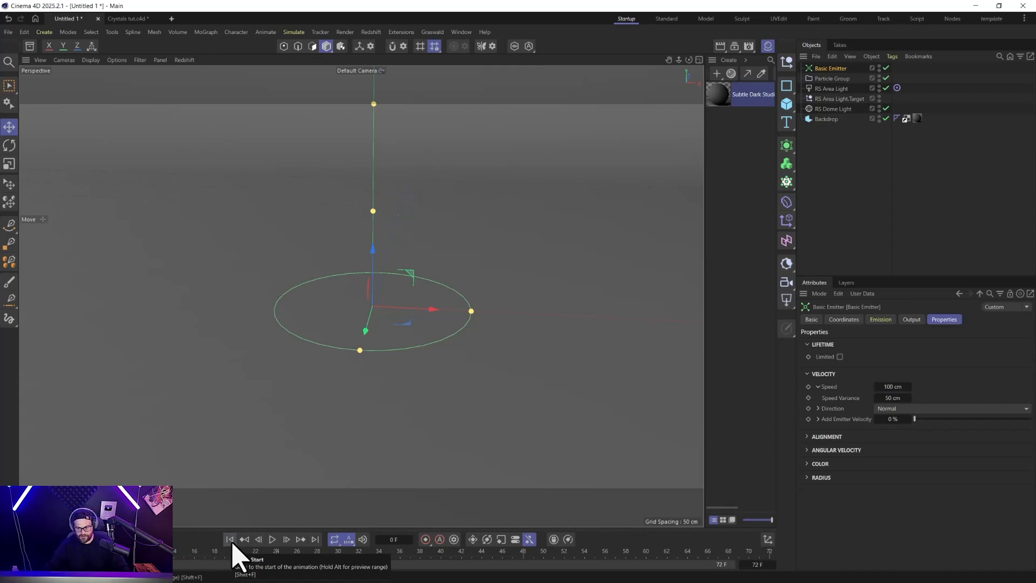
# Replay the emission to examine how the particles spread in height, and return to the first frame.
pyautogui.click(272, 542)
pyautogui.click(270, 543)
pyautogui.keyDown('alt'); pyautogui.moveTo(362, 272); pyautogui.dragTo(371, 295); pyautogui.keyUp('alt')
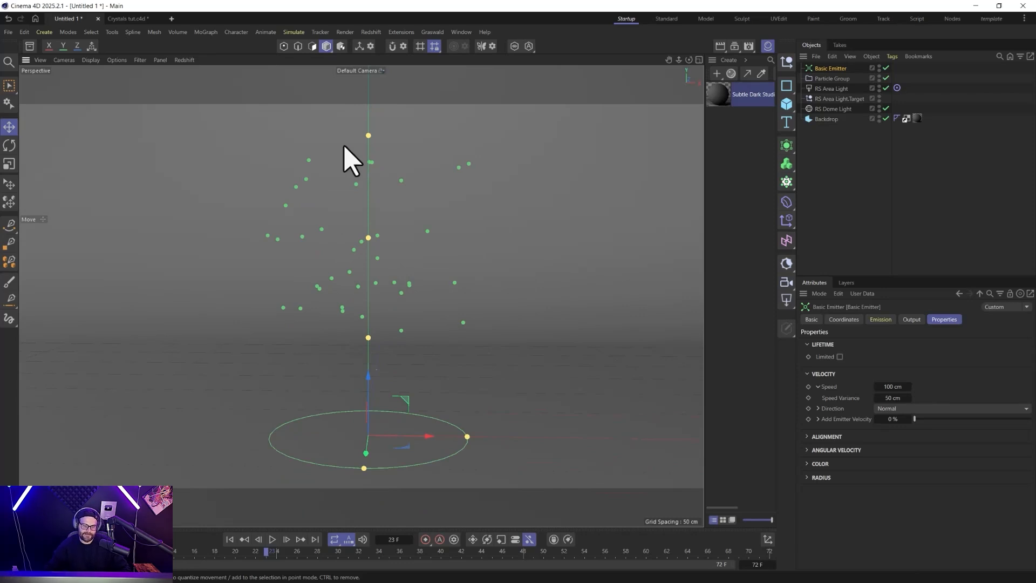
pyautogui.click(230, 540)
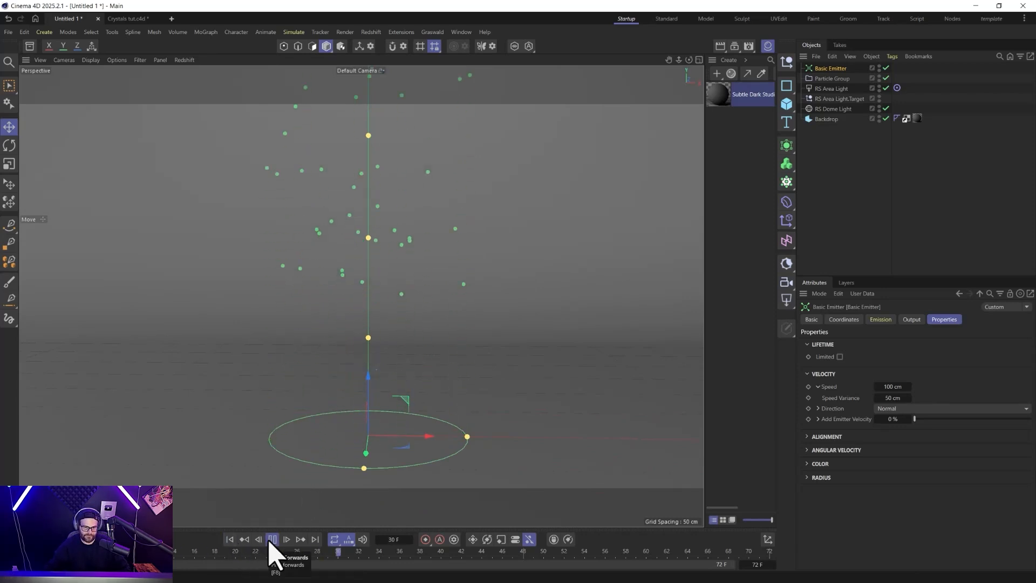
pyautogui.click(272, 539)
pyautogui.click(230, 539)
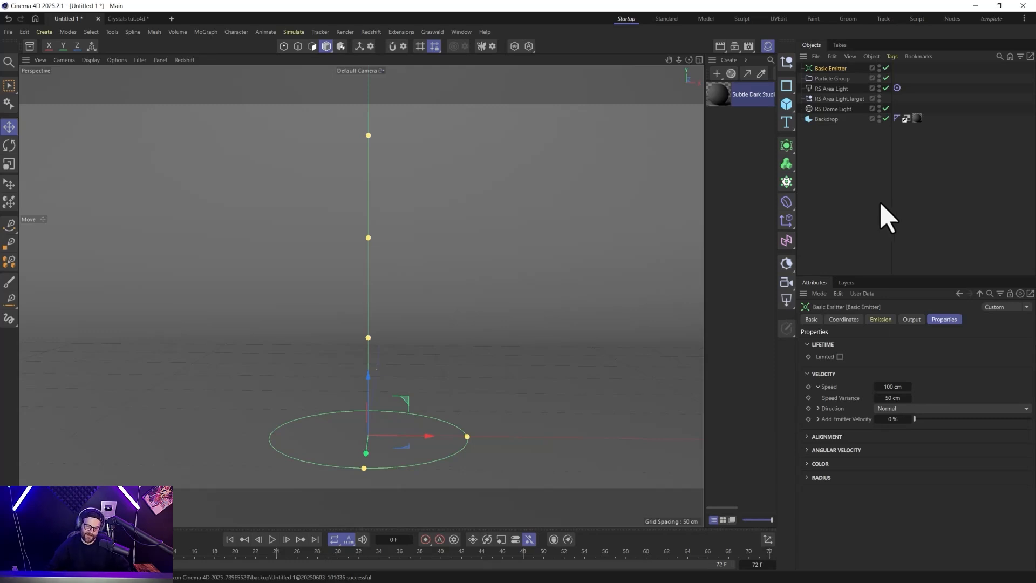
# Add a Tracer linked to the Particle Group and play the emission to draw the particle paths.
pyautogui.click(832, 79)
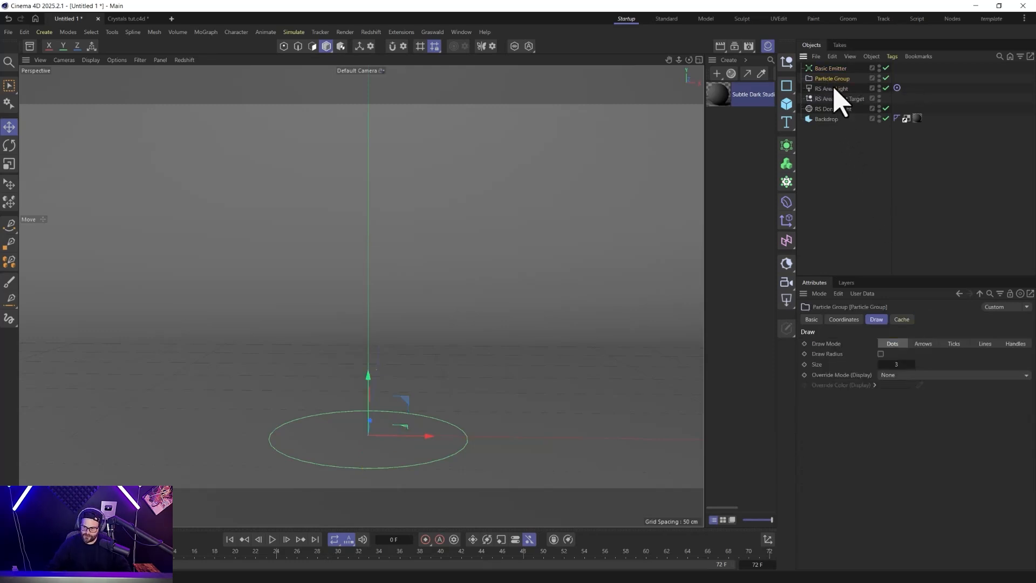
pyautogui.click(787, 182)
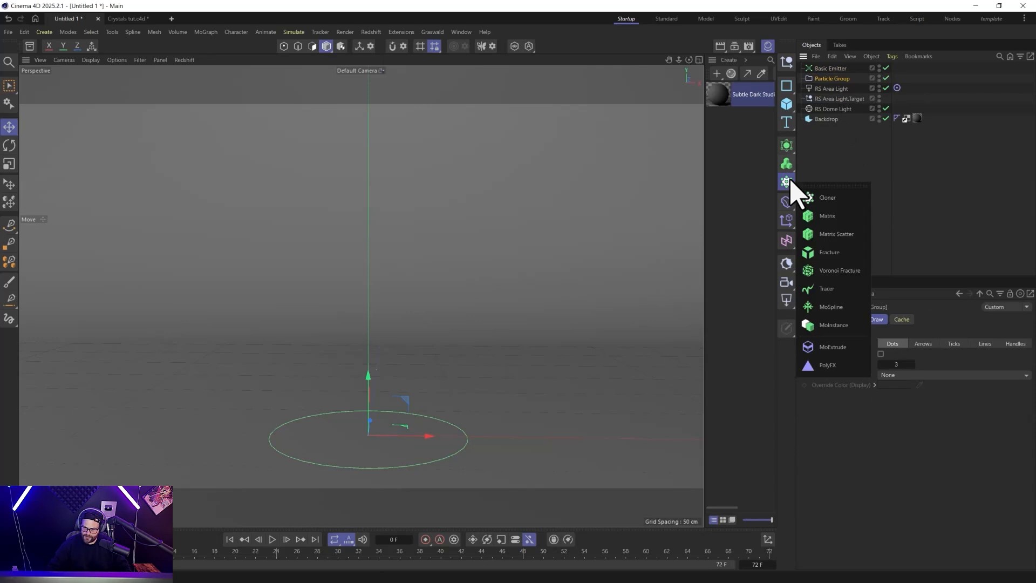
pyautogui.click(826, 290)
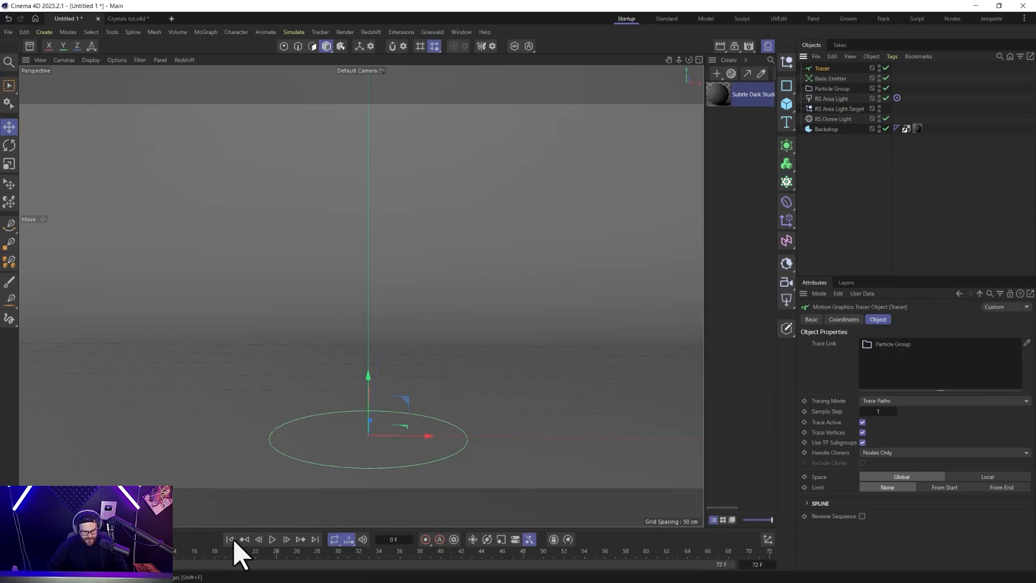
pyautogui.click(272, 541)
pyautogui.click(270, 546)
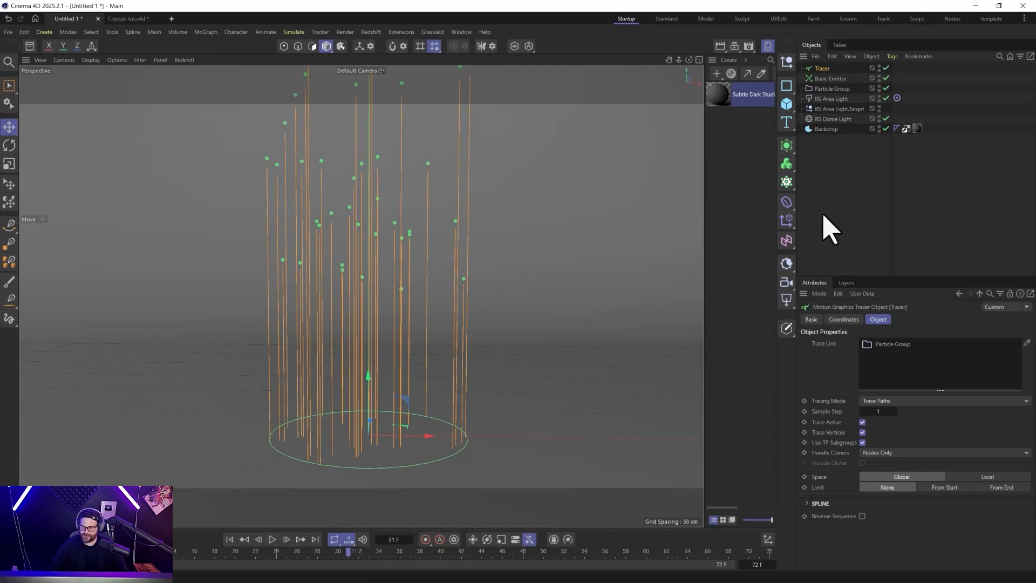
# Review the Basic Emitter's radius, emission and density distribution settings.
pyautogui.click(832, 79)
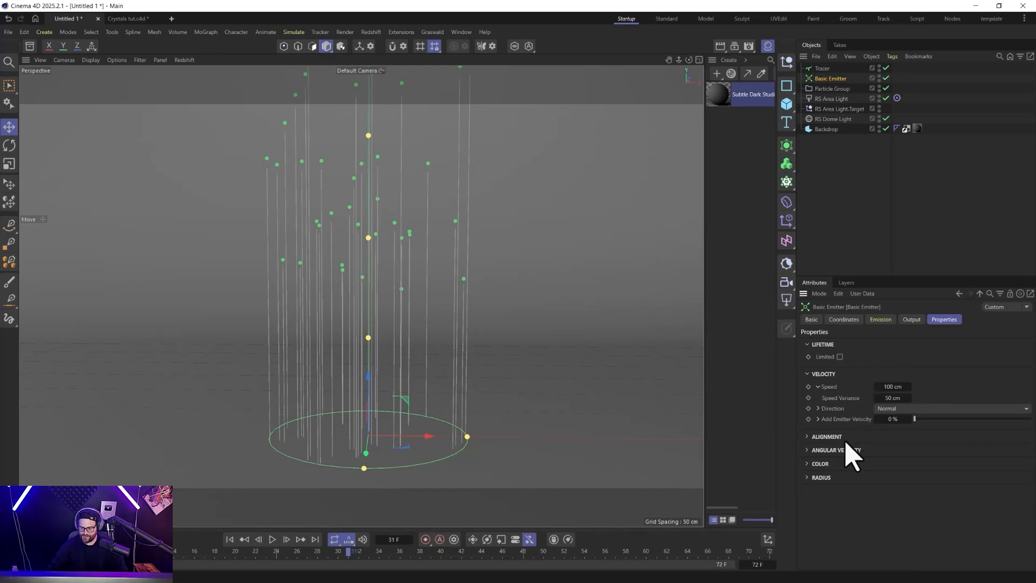
pyautogui.click(811, 478)
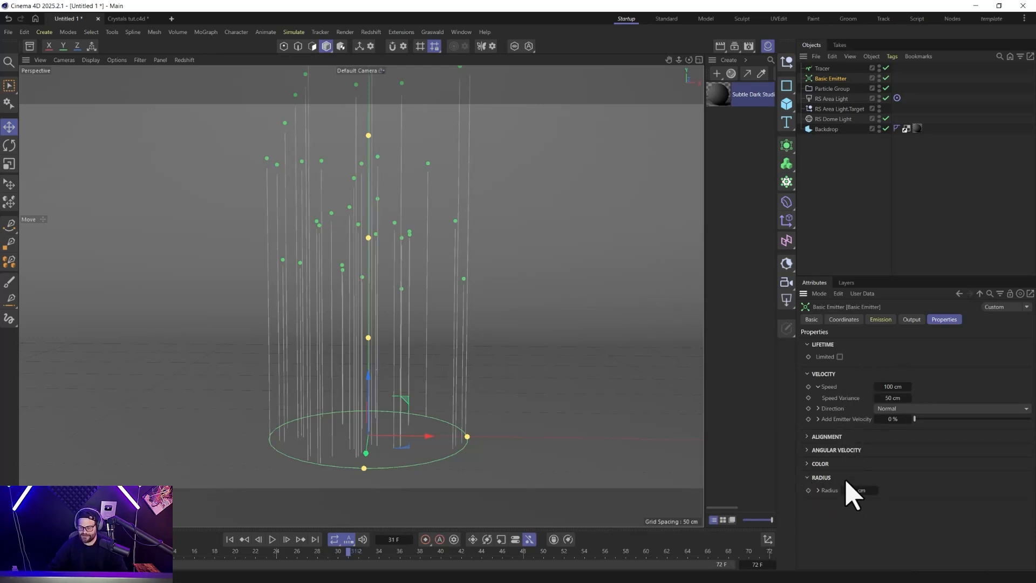
pyautogui.click(882, 321)
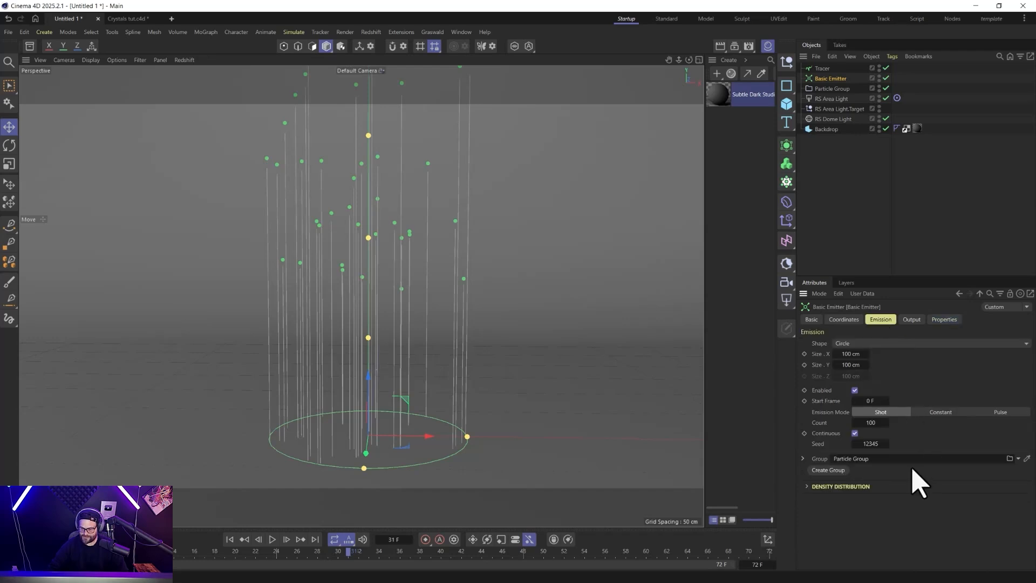
pyautogui.click(810, 488)
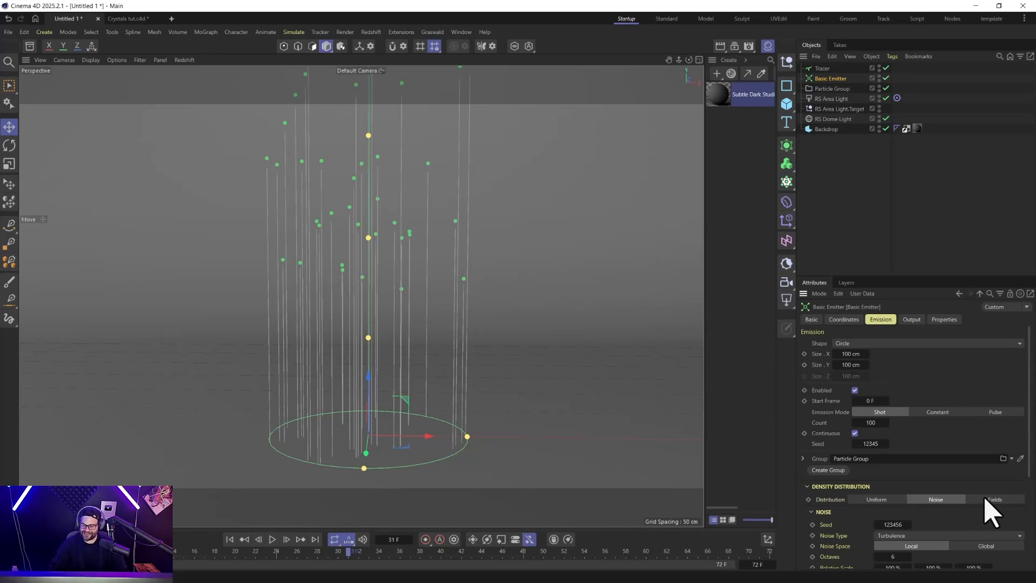
pyautogui.click(815, 487)
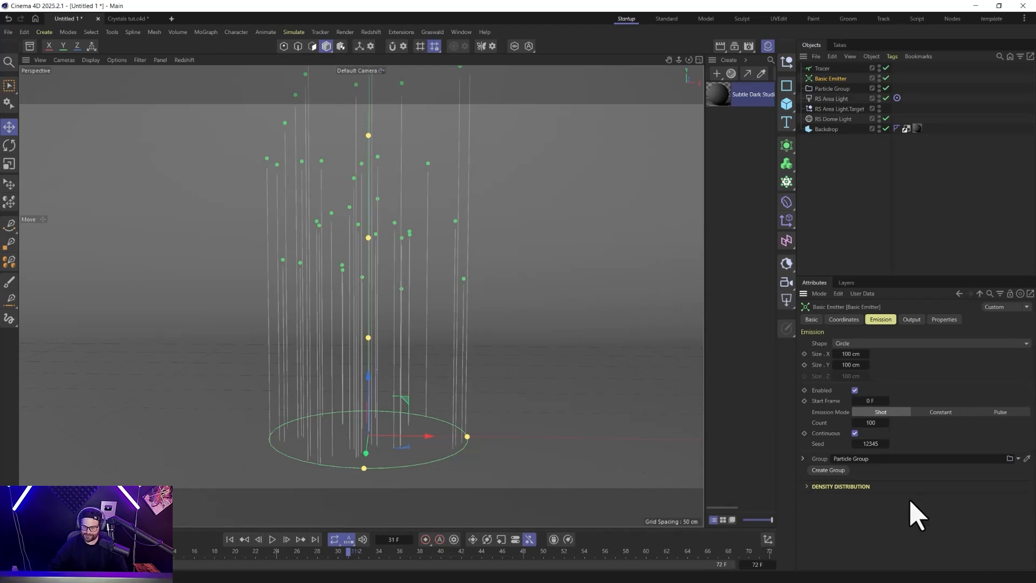
pyautogui.click(940, 323)
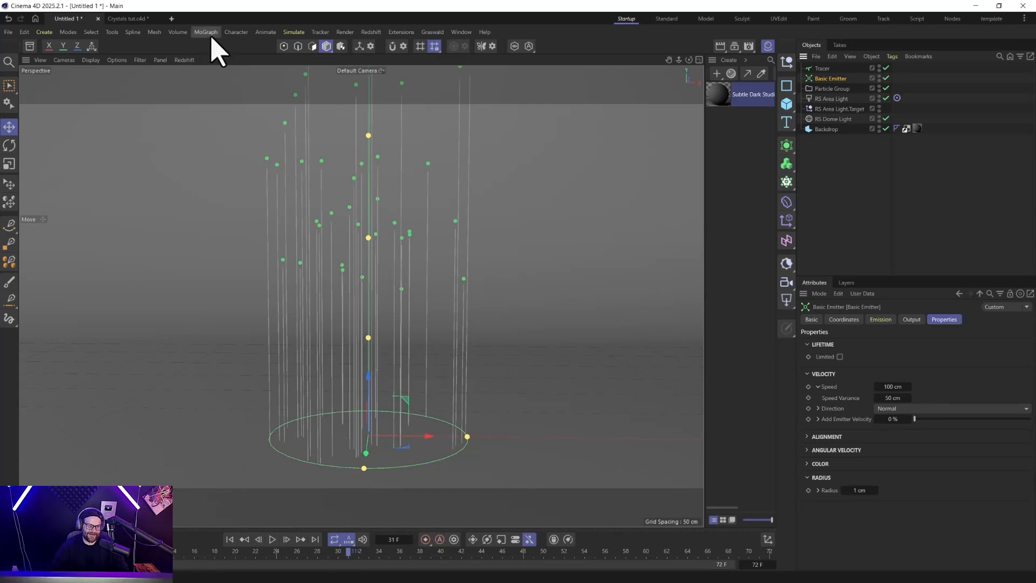
# Add a Turbulence force with Strength 23.2 cm and Scale 21.57%, and replay the emission from the first frame.
pyautogui.click(295, 32)
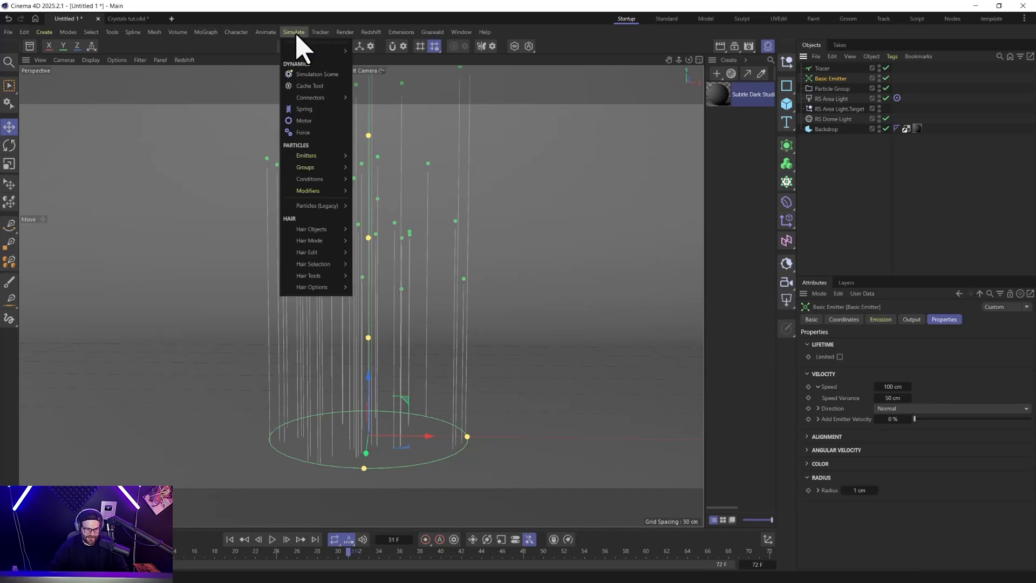
pyautogui.moveTo(316, 50)
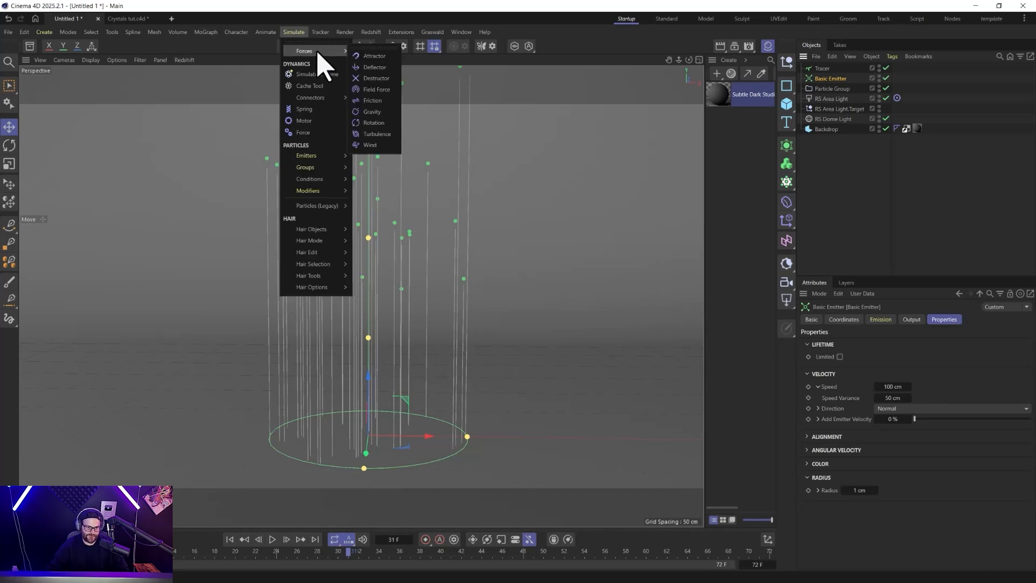
pyautogui.click(378, 135)
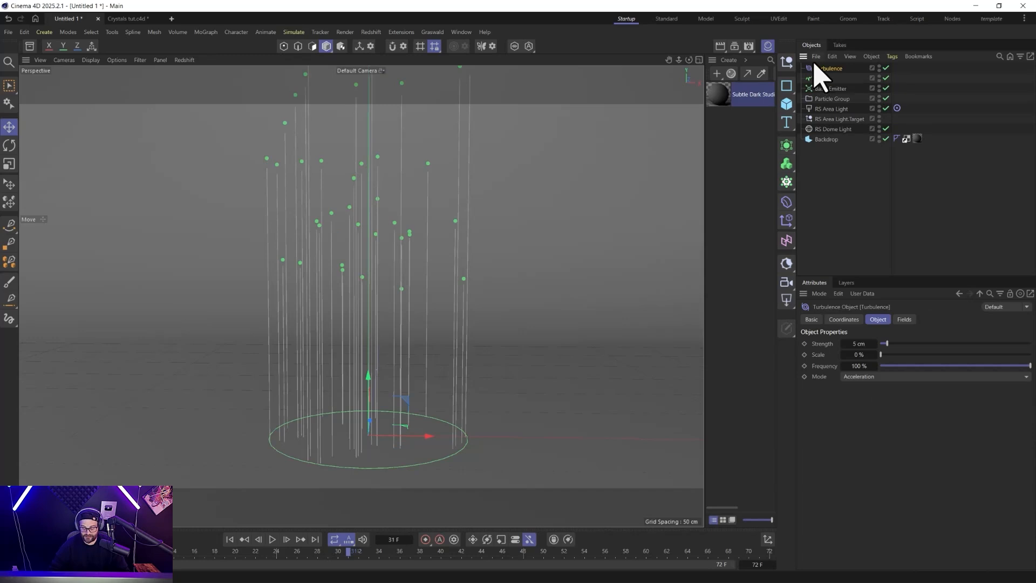
pyautogui.moveTo(905, 348); pyautogui.dragTo(913, 355)
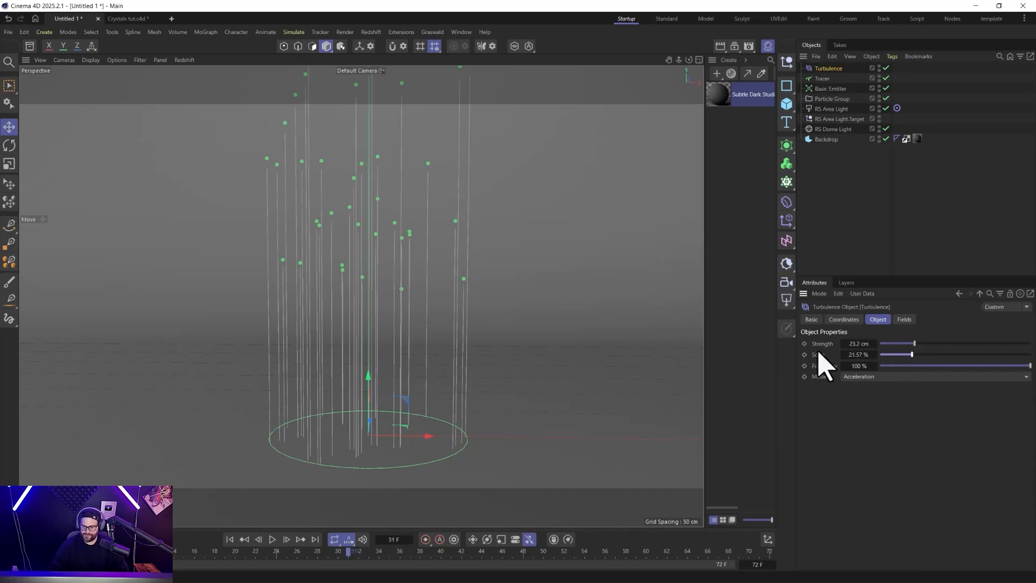
pyautogui.click(230, 539)
pyautogui.click(273, 540)
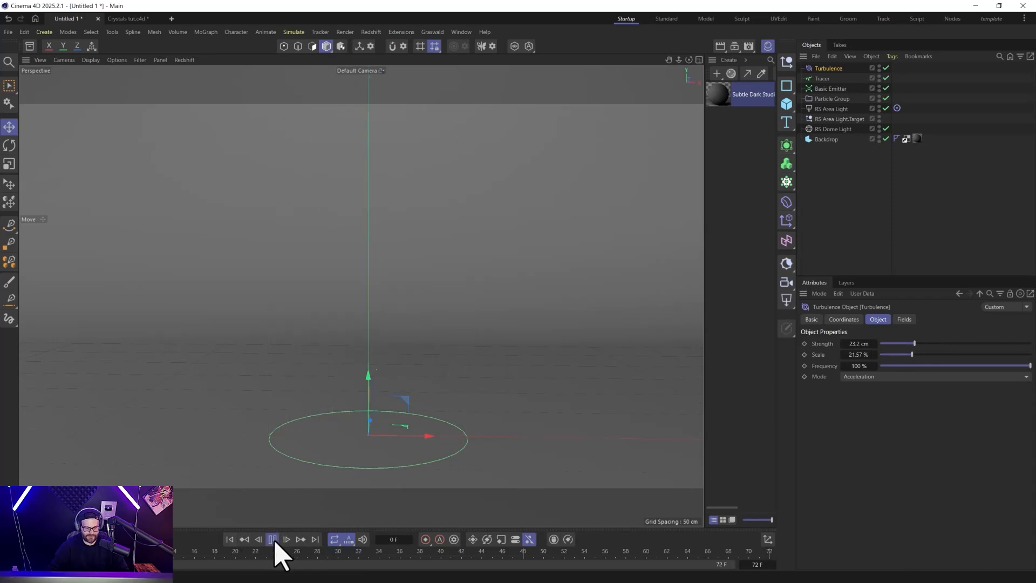
pyautogui.click(273, 539)
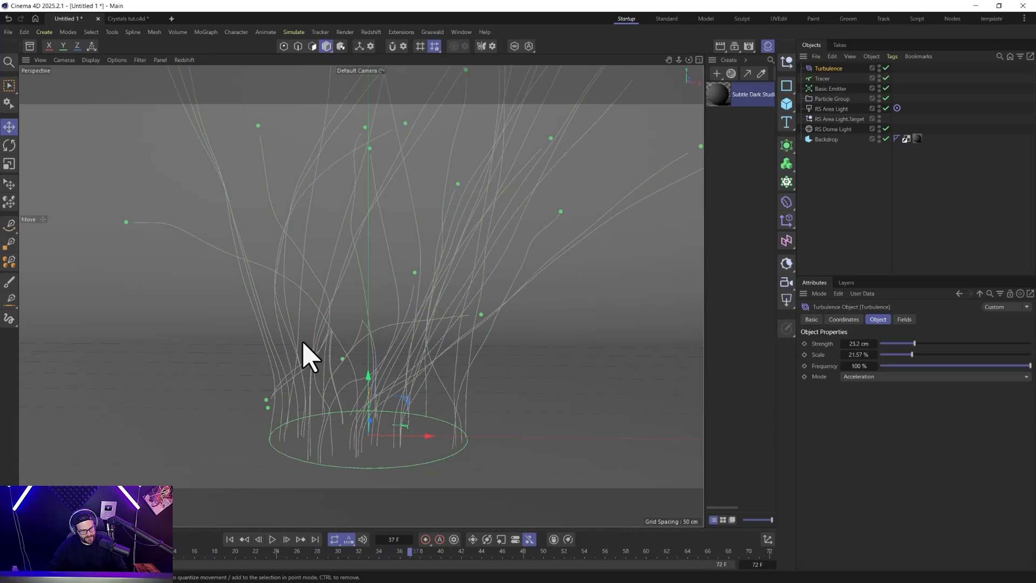
# Set the turbulence to Scale 11.2% and Strength 16.2 cm, replaying the emission from the first frame after each change.
pyautogui.moveTo(914, 354); pyautogui.dragTo(897, 354)
pyautogui.click(230, 539)
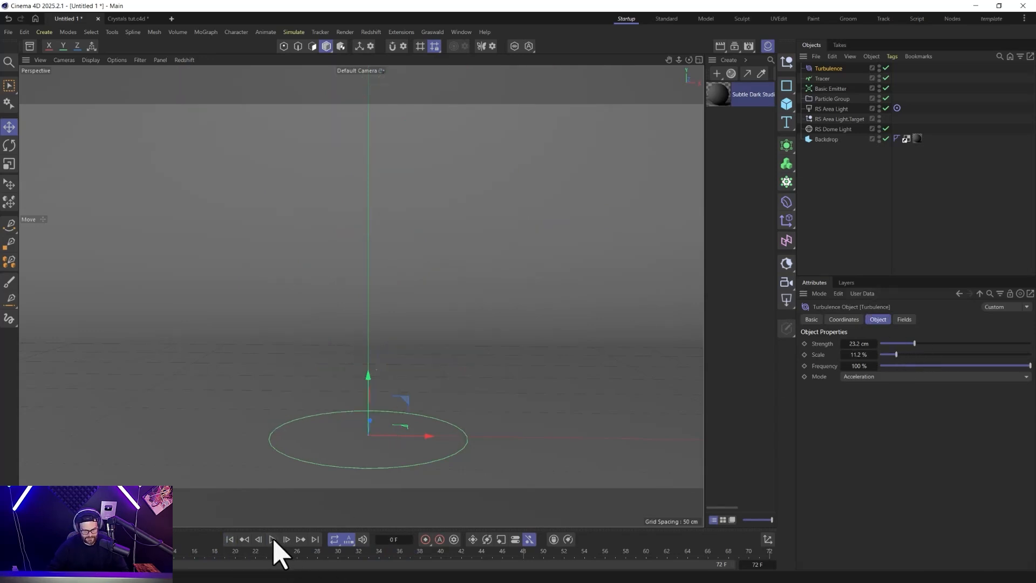
pyautogui.click(272, 539)
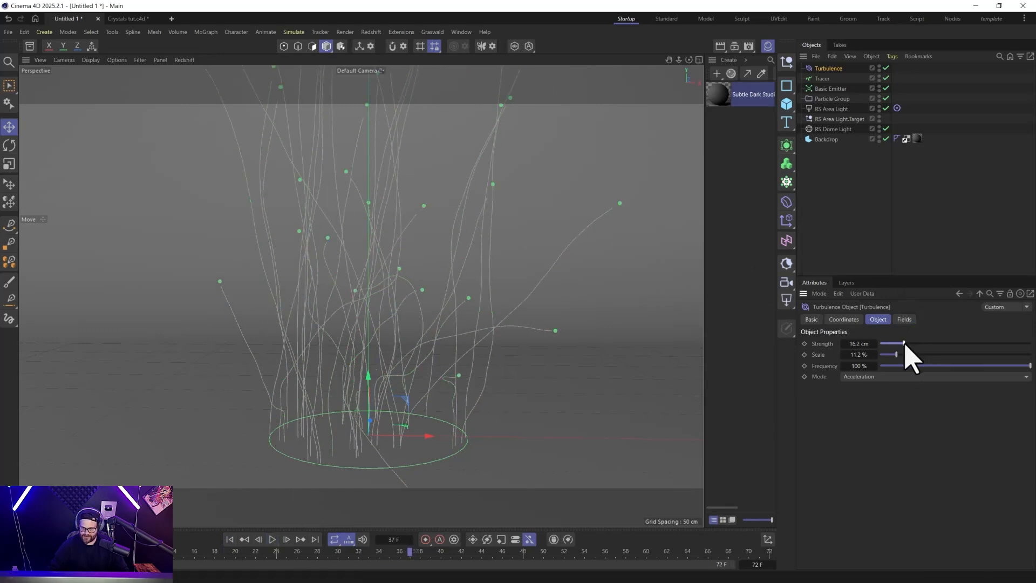
pyautogui.click(230, 539)
pyautogui.click(272, 540)
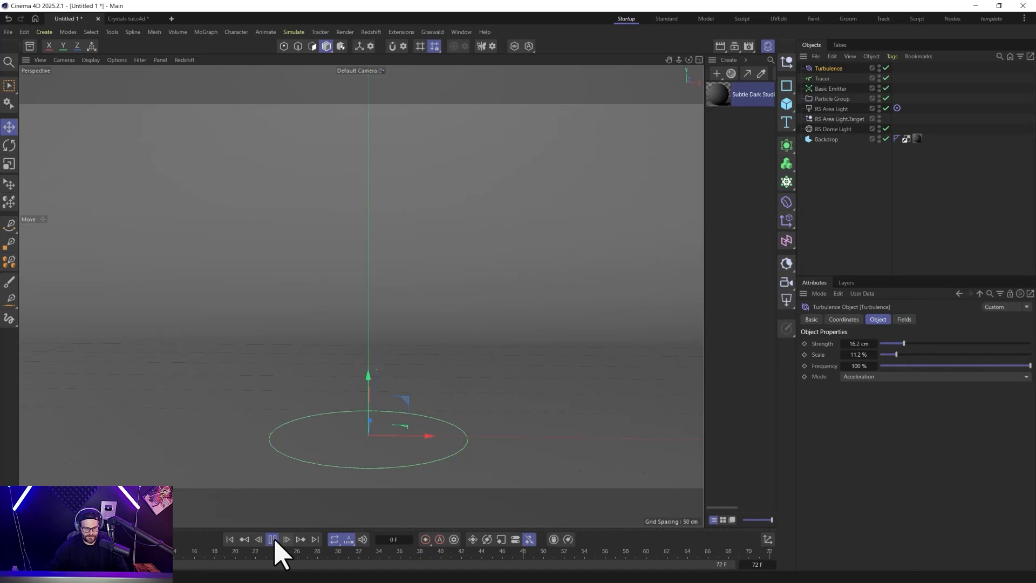
pyautogui.click(274, 540)
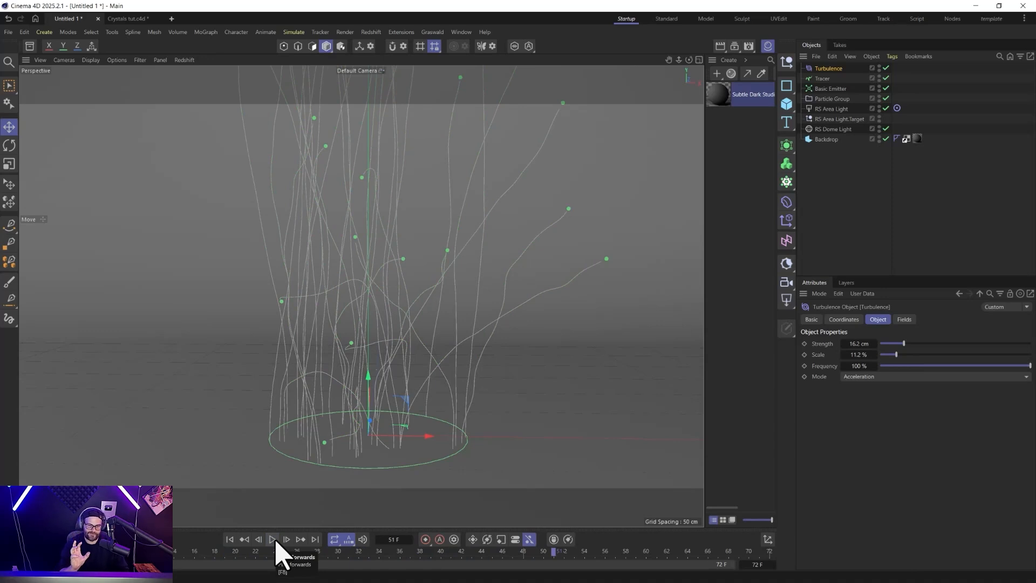
# Add a Rotation force to the scene and rotate it about its X axis so its Z axis points straight up.
pyautogui.click(294, 32)
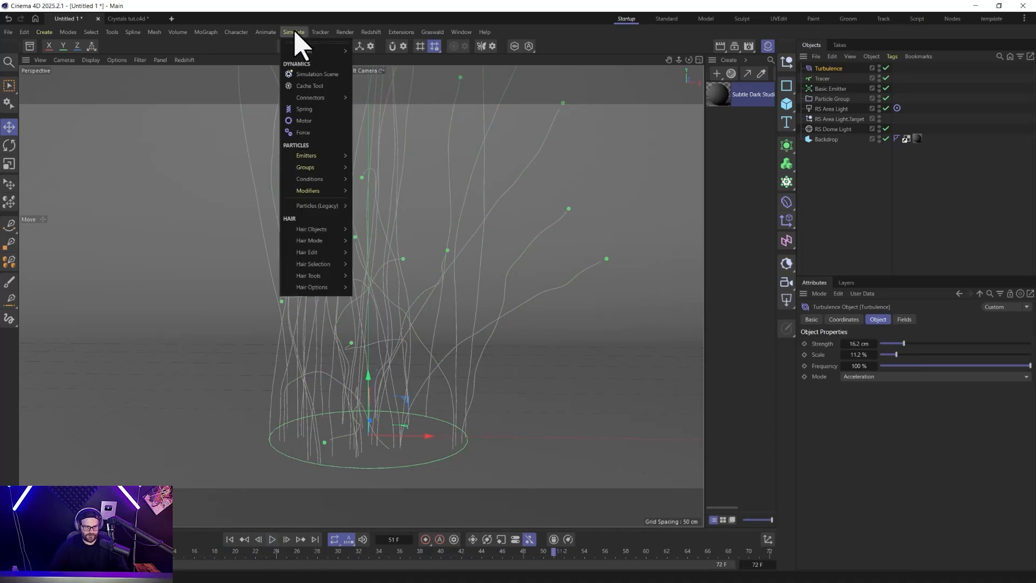
pyautogui.moveTo(323, 158)
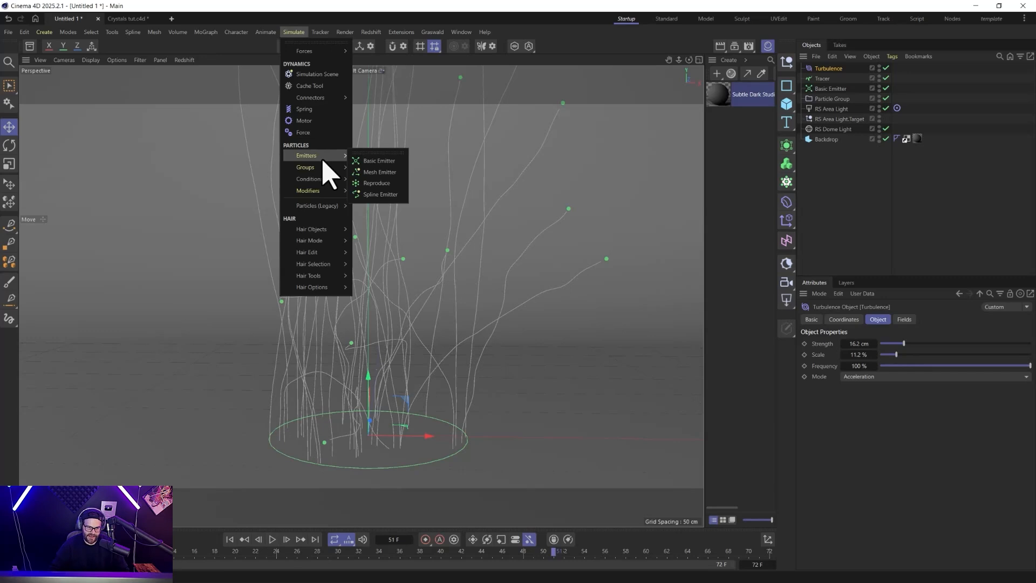
pyautogui.moveTo(316, 194)
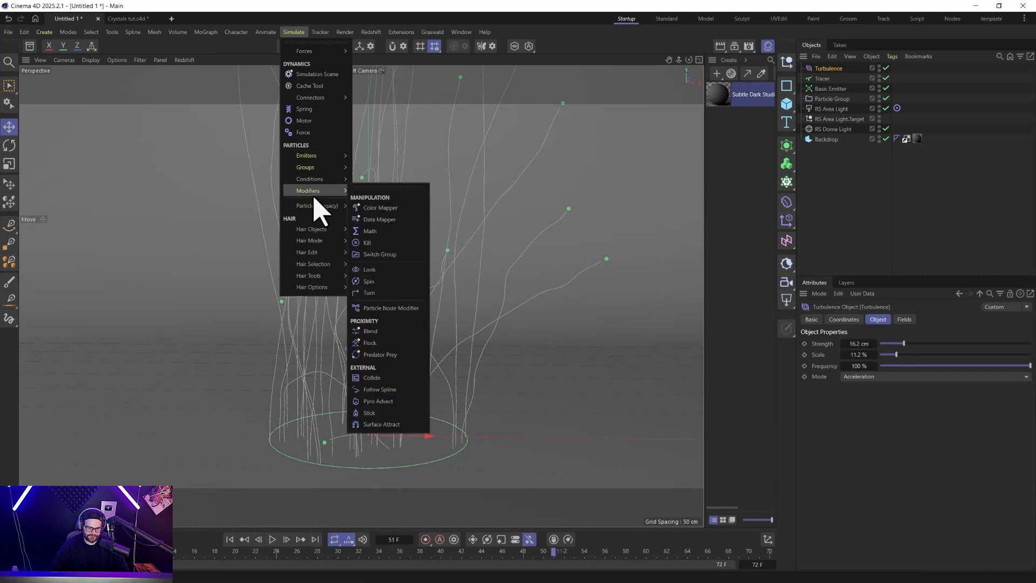
pyautogui.moveTo(325, 53)
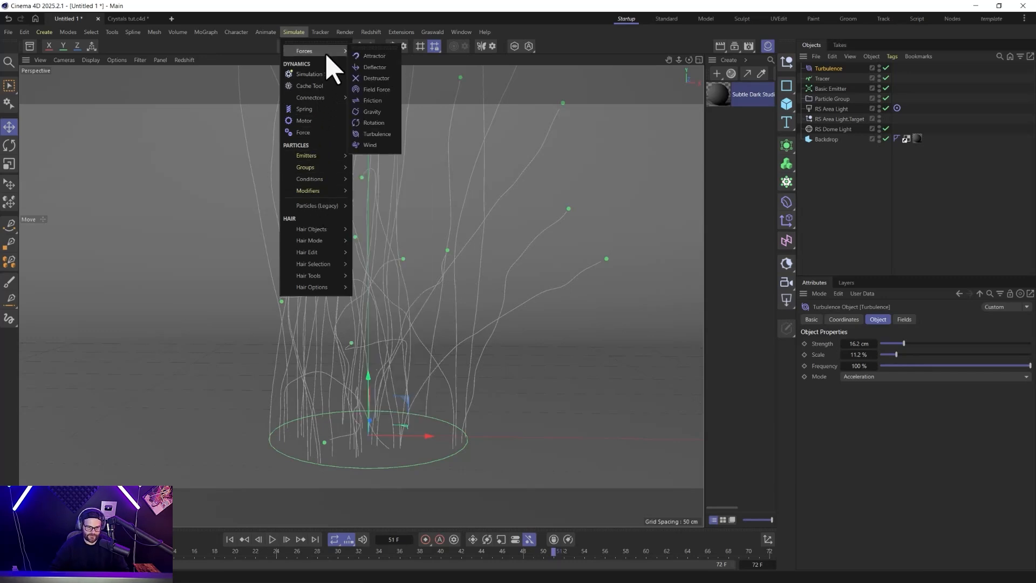
pyautogui.click(374, 124)
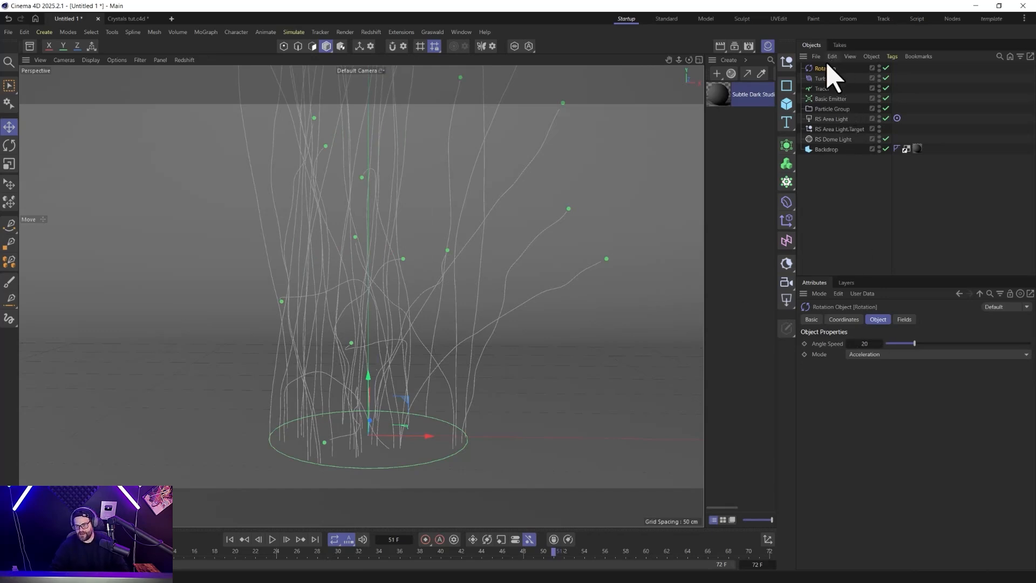
pyautogui.press('r')
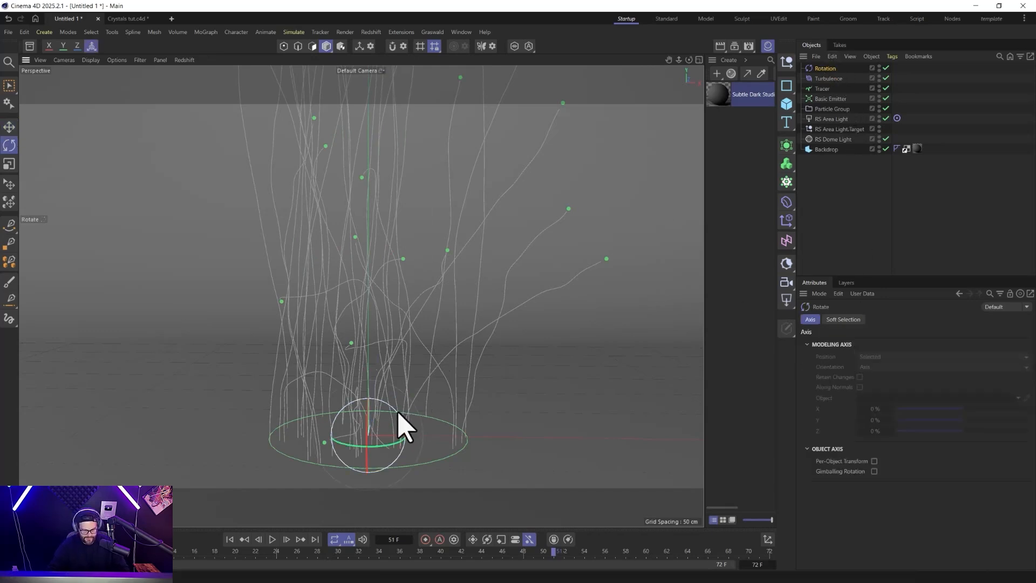
pyautogui.moveTo(366, 409); pyautogui.dragTo(370, 478)
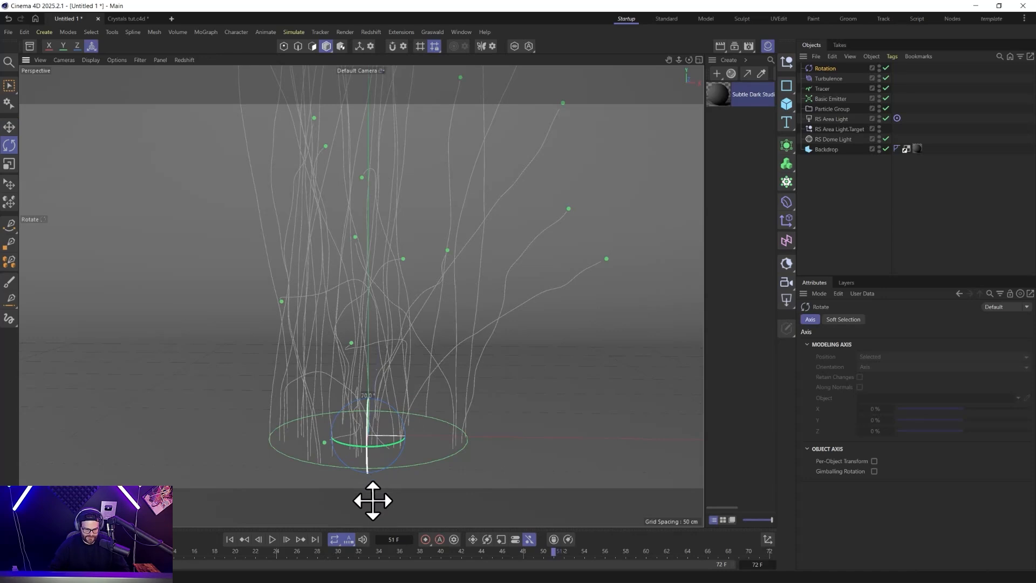
pyautogui.moveTo(373, 518); pyautogui.dragTo(373, 519)
pyautogui.press('e')
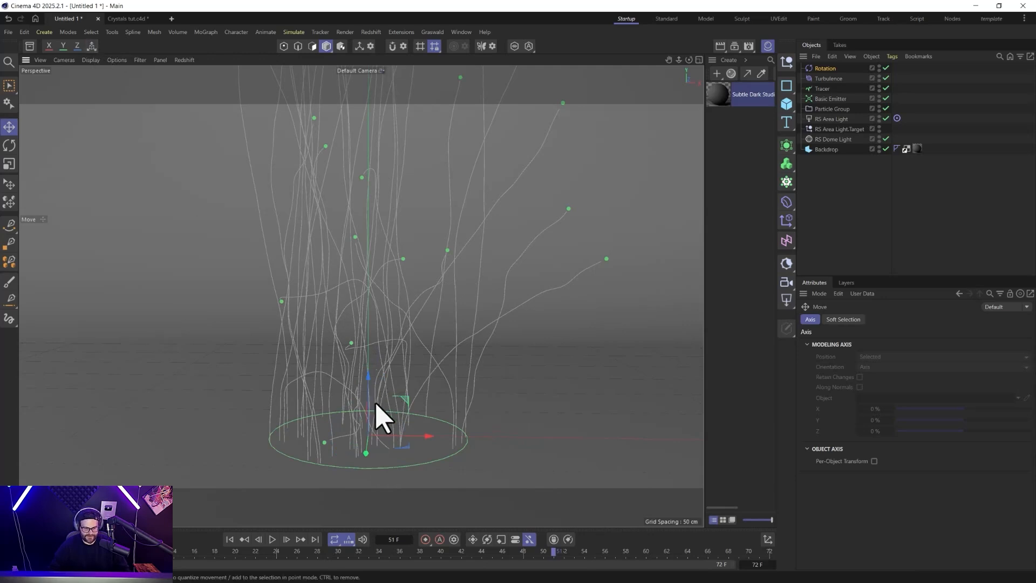
# Try an Angle Speed of 100 on the Rotation force, then set it to 85, replaying the emission from the first frame each time.
pyautogui.click(842, 69)
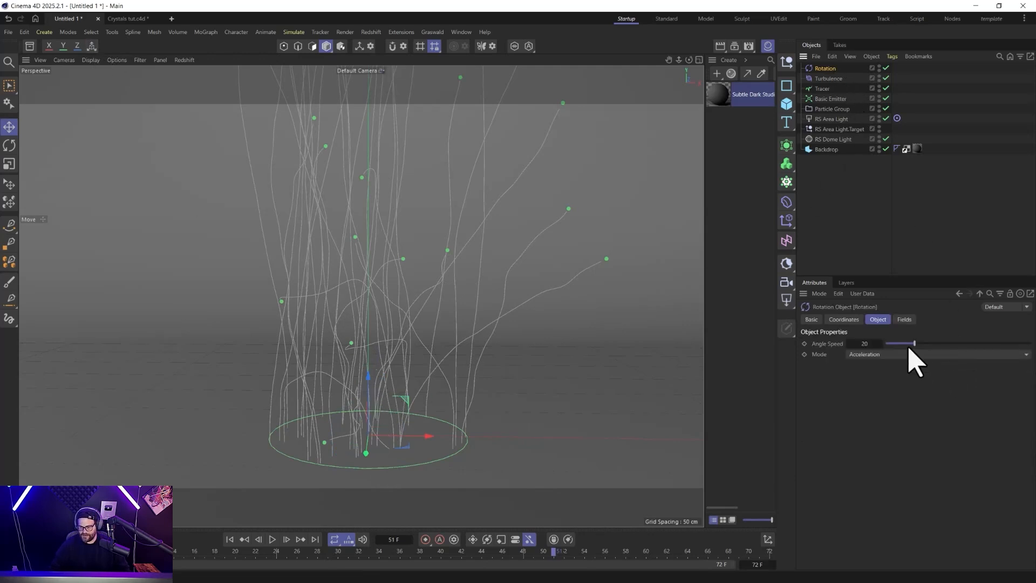
pyautogui.hotkey('shift', 'f')
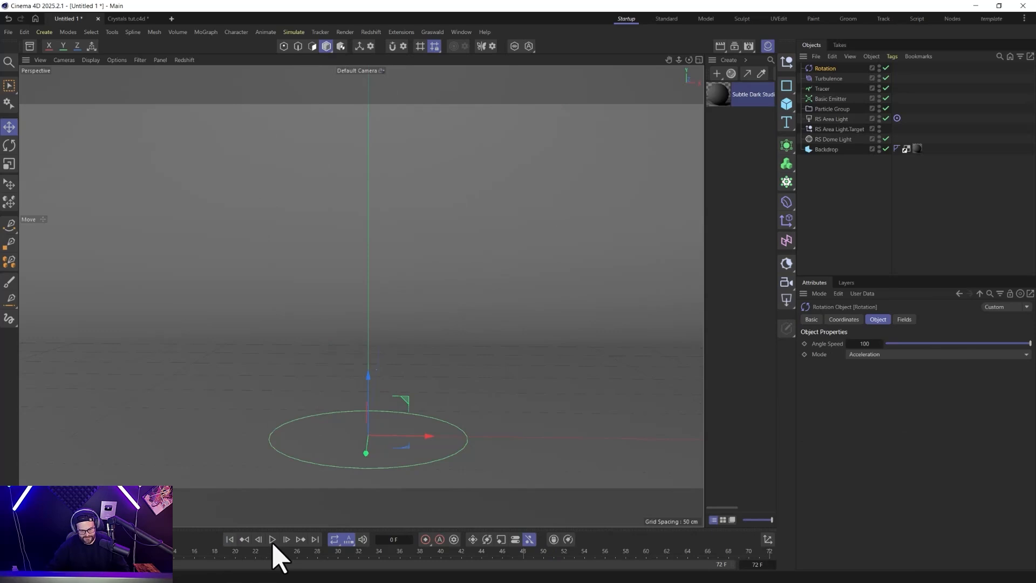
pyautogui.click(273, 541)
pyautogui.click(272, 540)
pyautogui.click(273, 540)
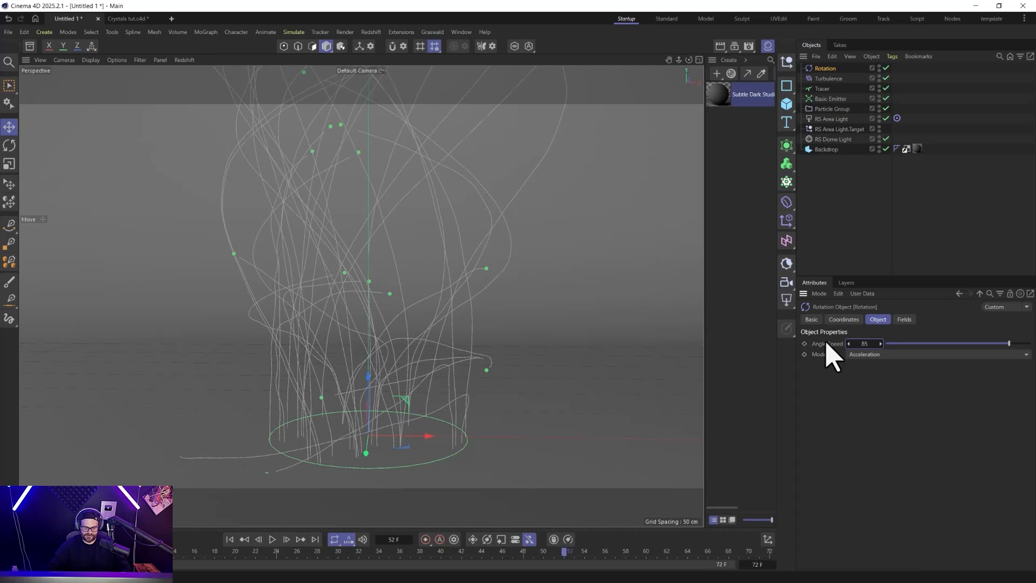
pyautogui.click(230, 539)
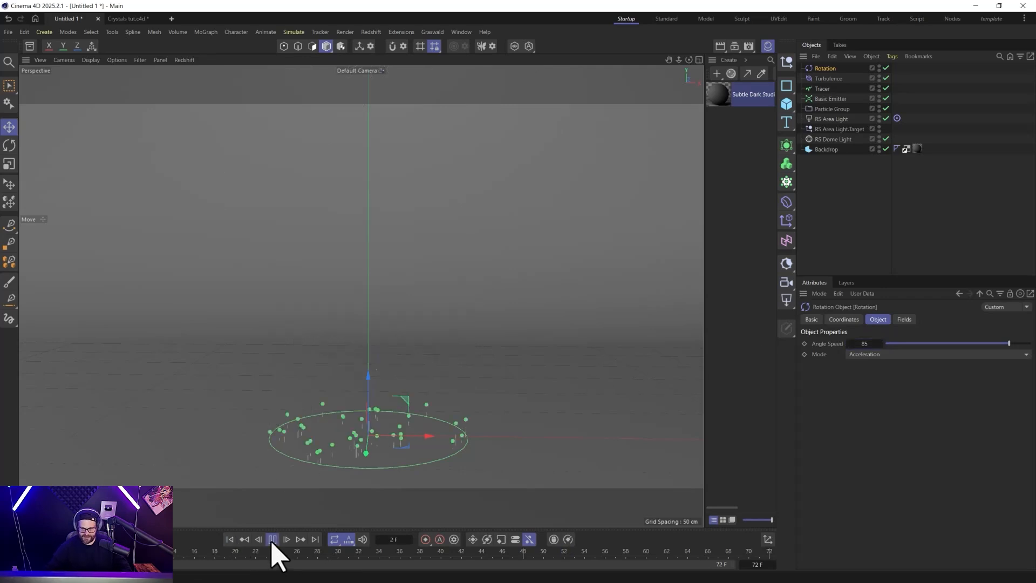
pyautogui.click(273, 540)
pyautogui.scroll(-4, 335, 372)
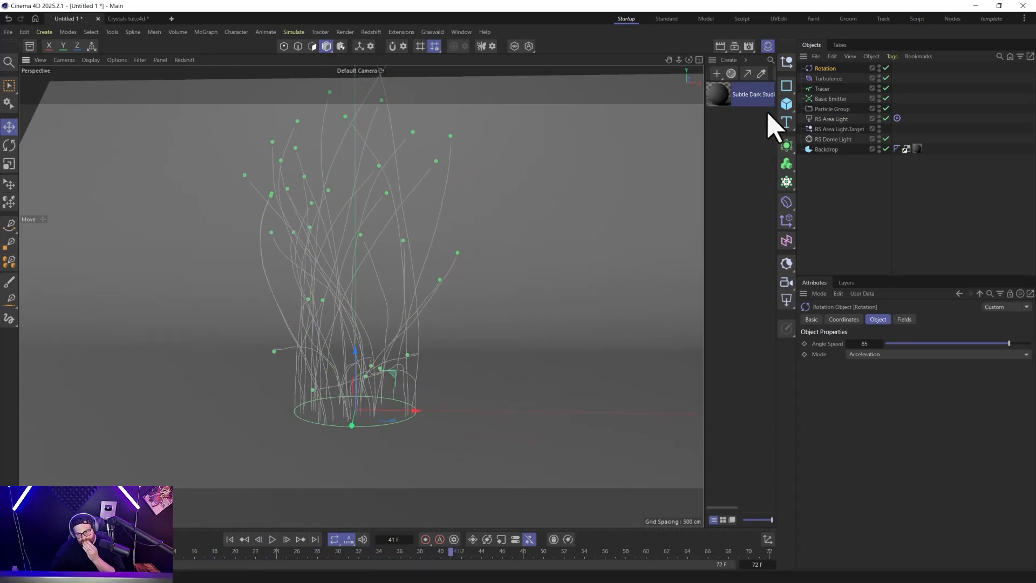
# Set the Turbulence force's Strength to 12.2 cm and replay the emission from the first frame.
pyautogui.click(826, 79)
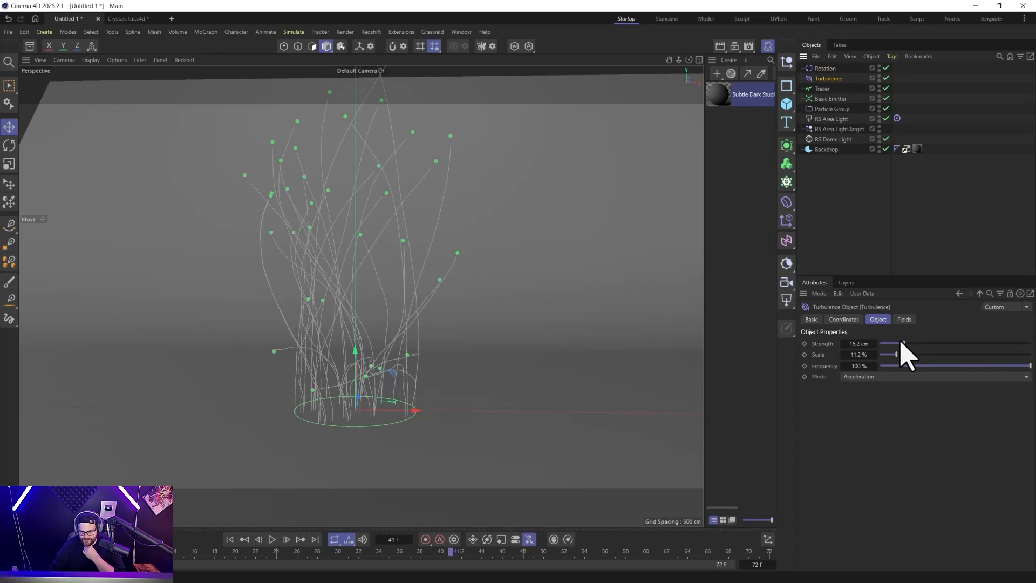
pyautogui.click(230, 539)
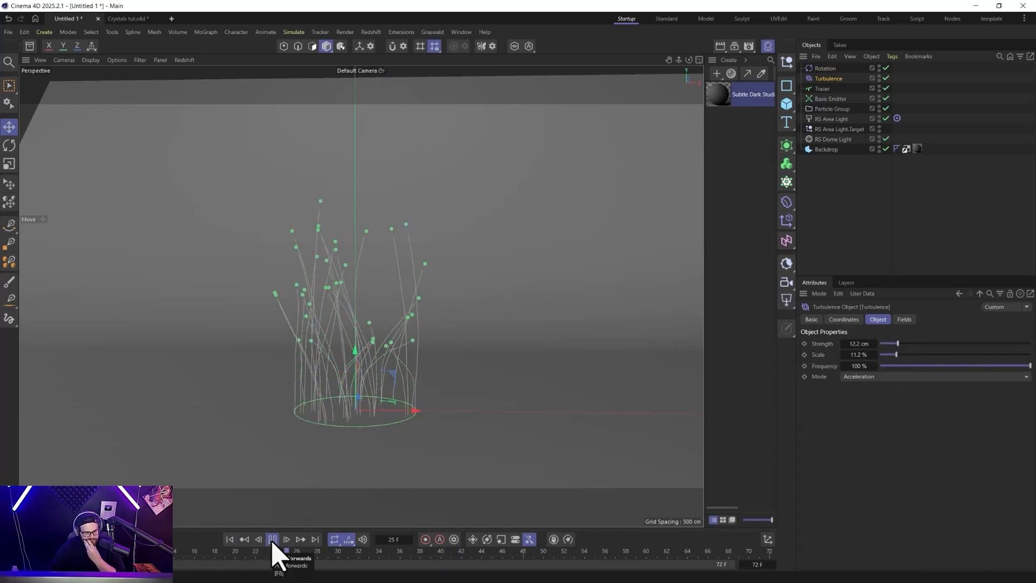
pyautogui.click(272, 540)
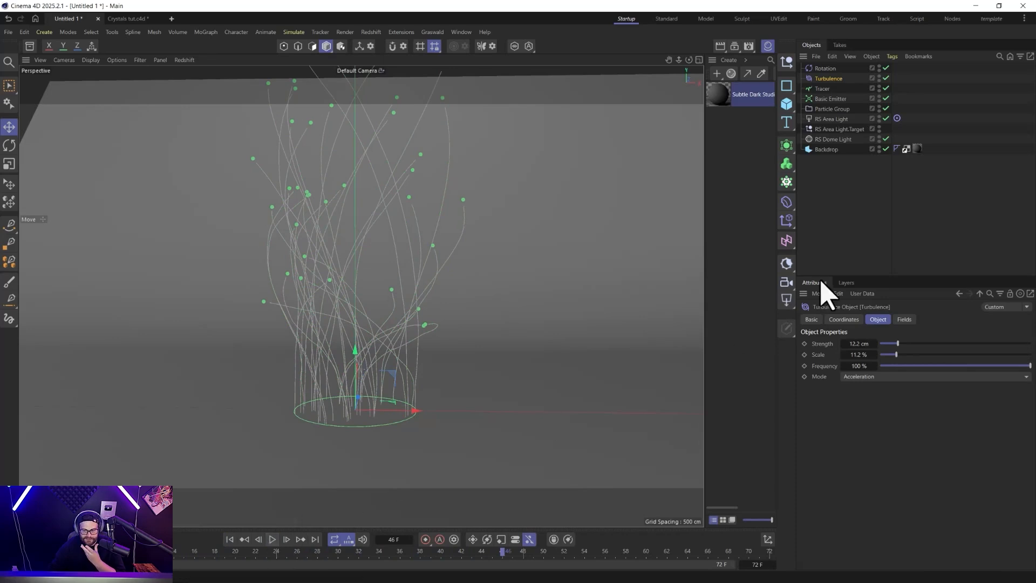
# Set the Basic Emitter's emission Seed to 12346 and replay the particles from the first frame.
pyautogui.click(832, 98)
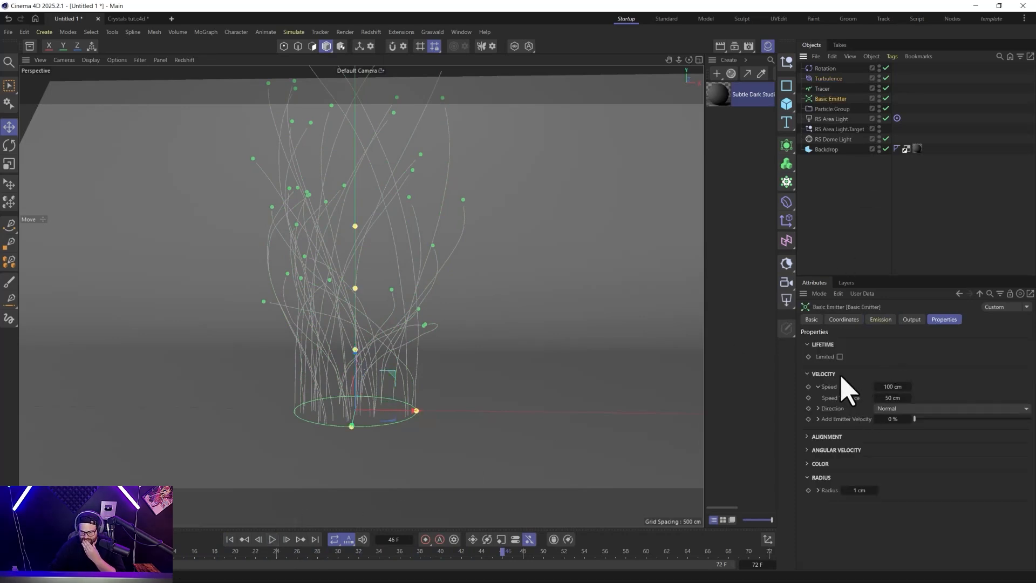
pyautogui.click(885, 321)
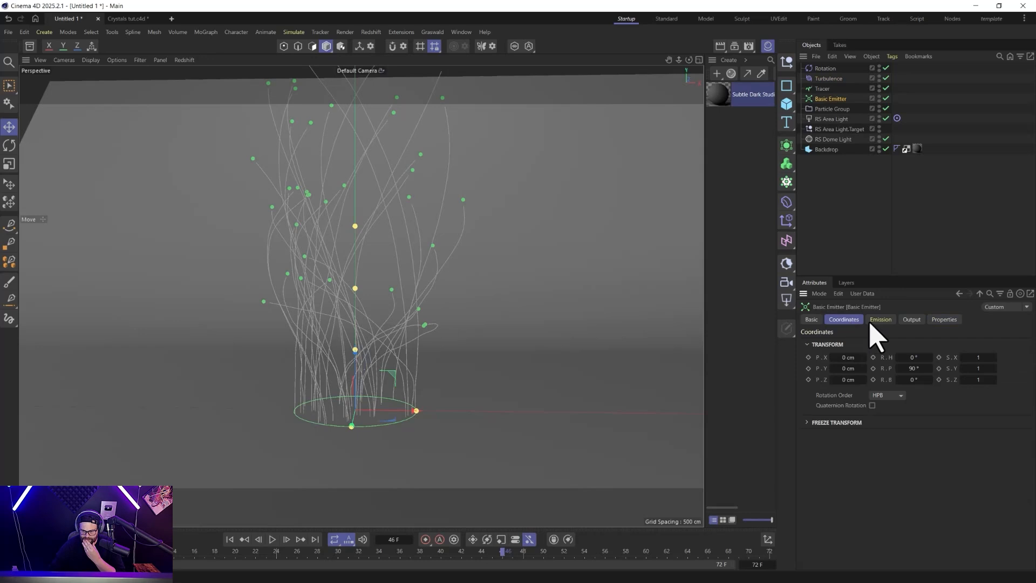
pyautogui.click(886, 444)
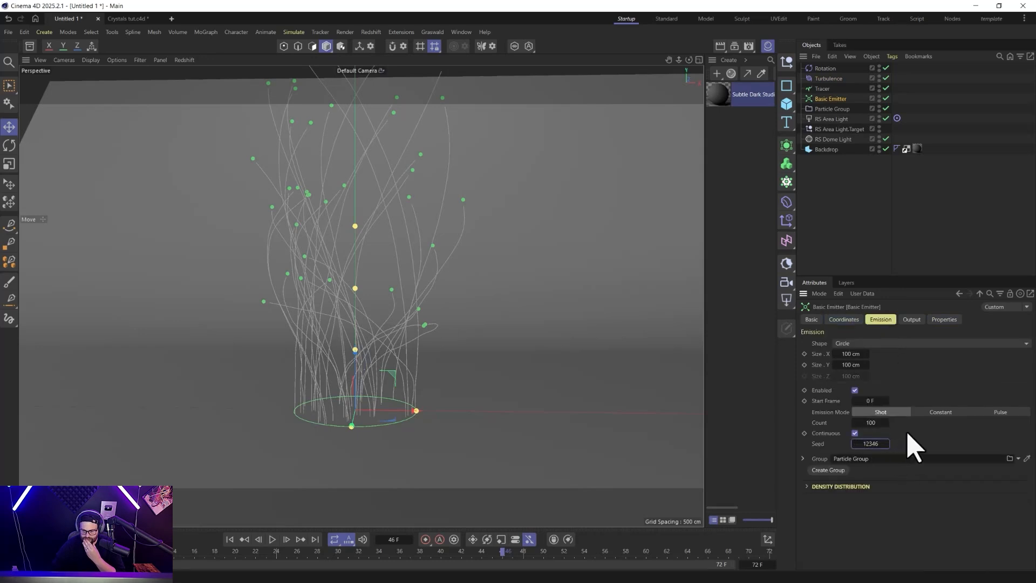
pyautogui.click(230, 539)
pyautogui.click(273, 540)
pyautogui.click(274, 540)
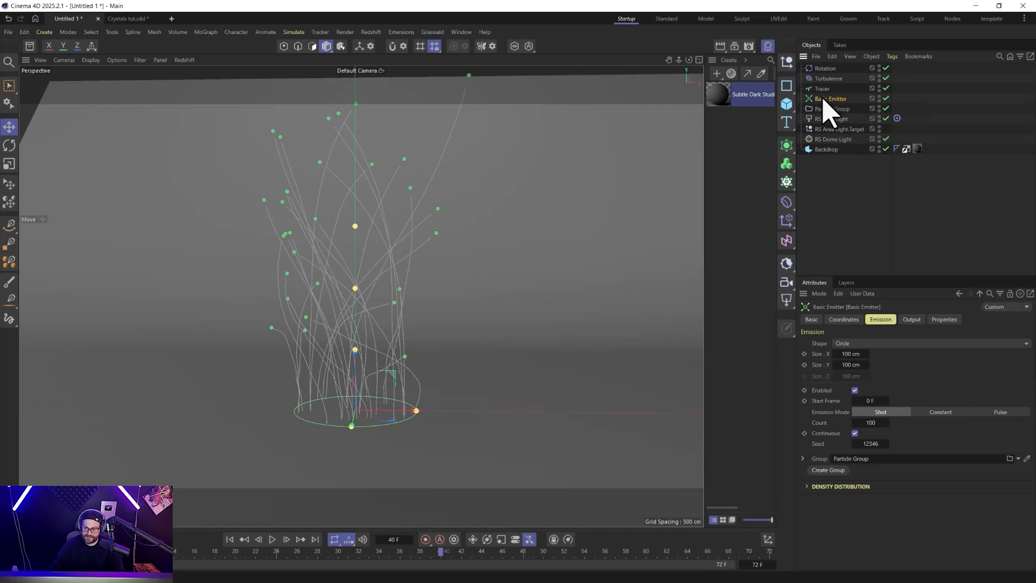
# Limit the Basic Emitter's particle lifetime, trying an Expectation of 24 F and settling on 28 F, with a replay after each value.
pyautogui.click(942, 320)
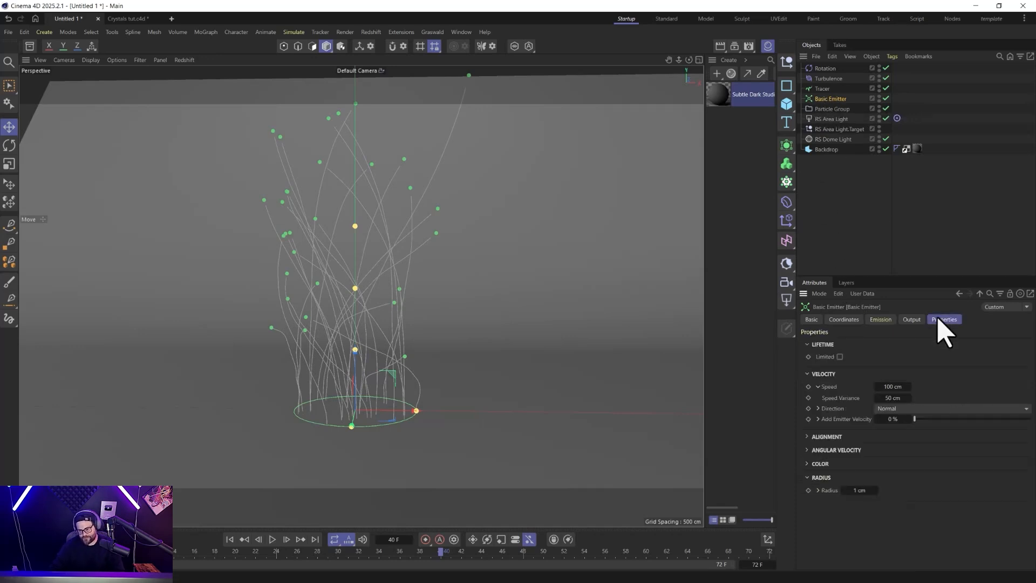
pyautogui.click(841, 357)
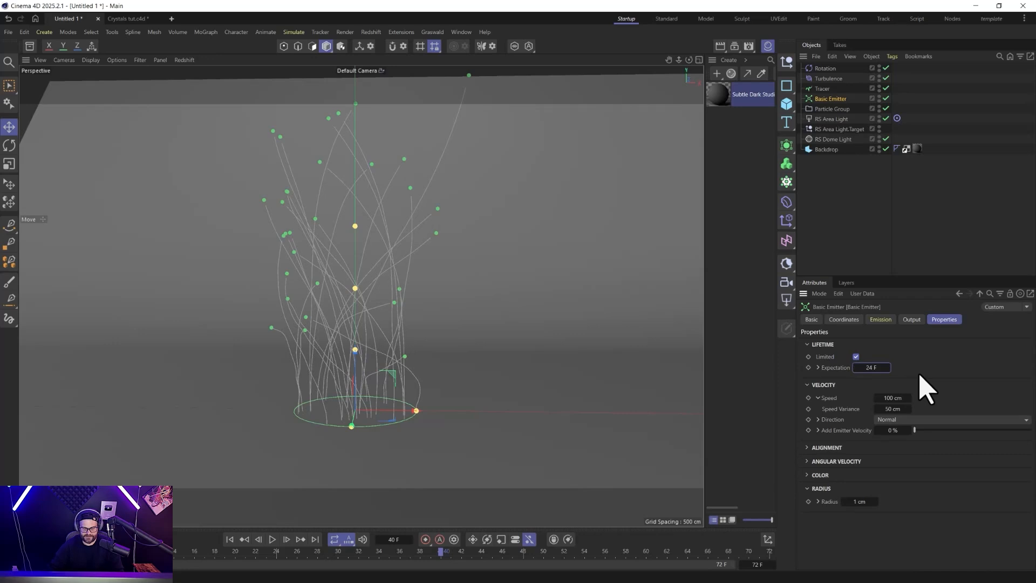
pyautogui.click(229, 540)
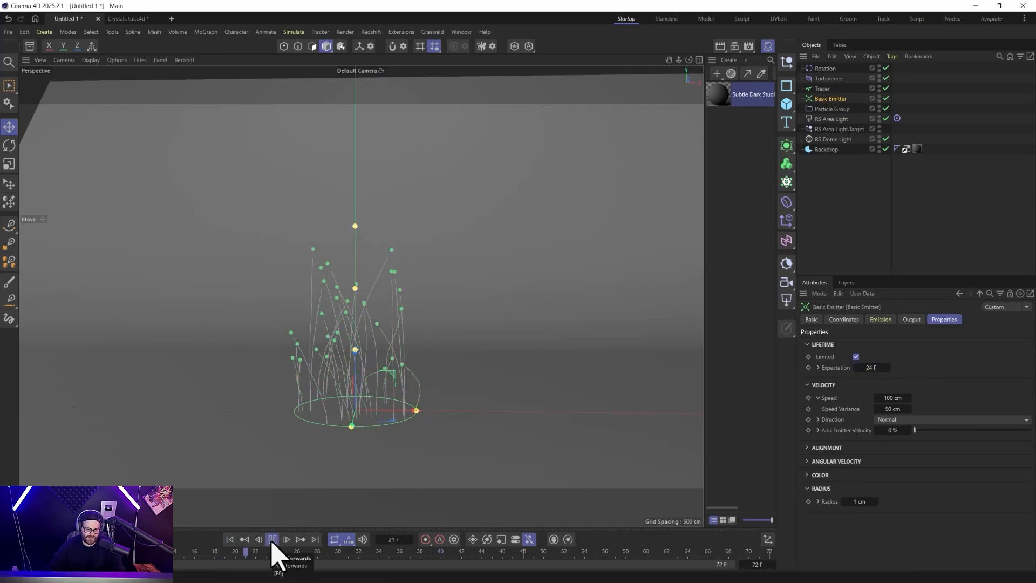
pyautogui.click(272, 541)
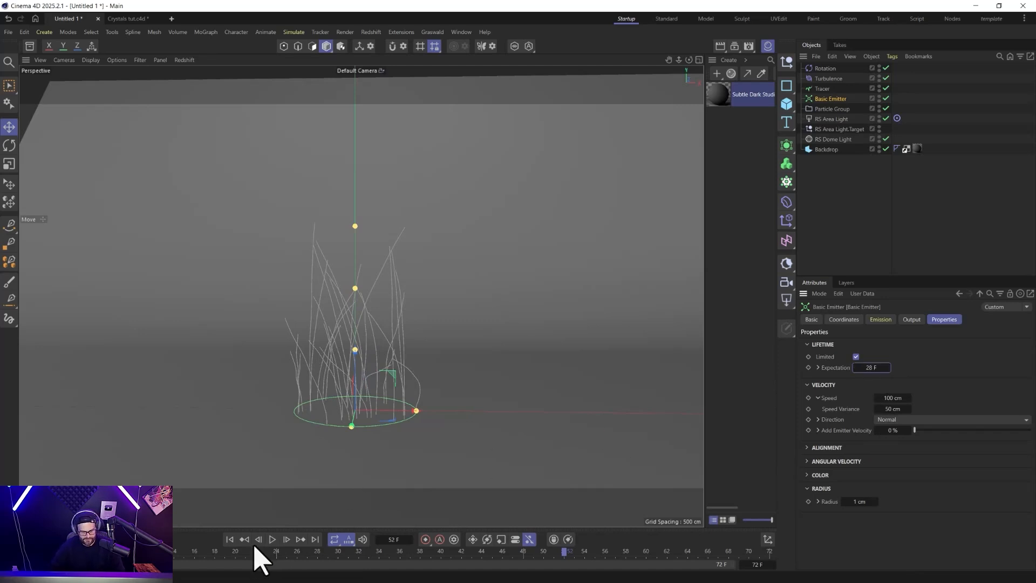
pyautogui.click(272, 541)
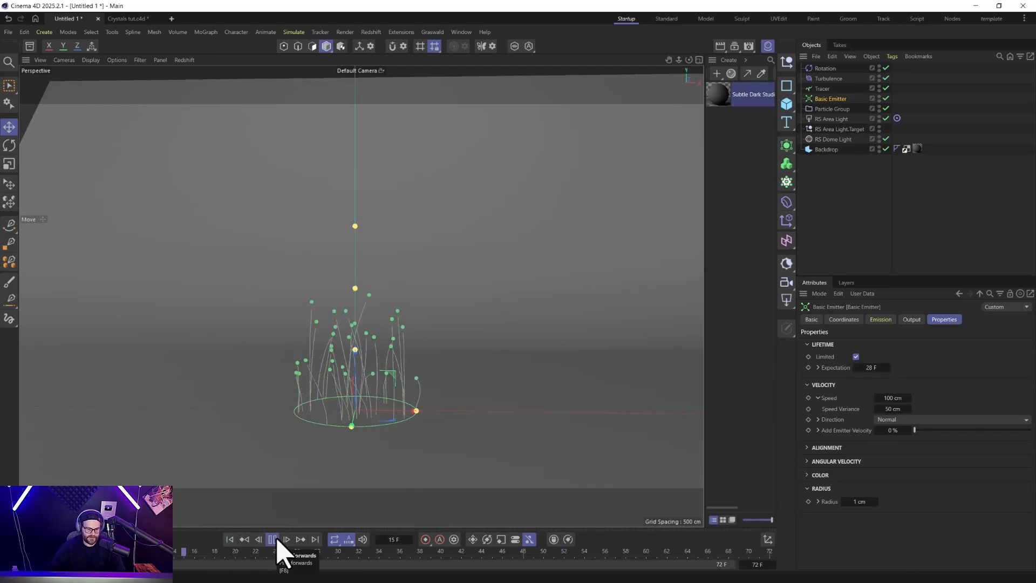
pyautogui.click(276, 541)
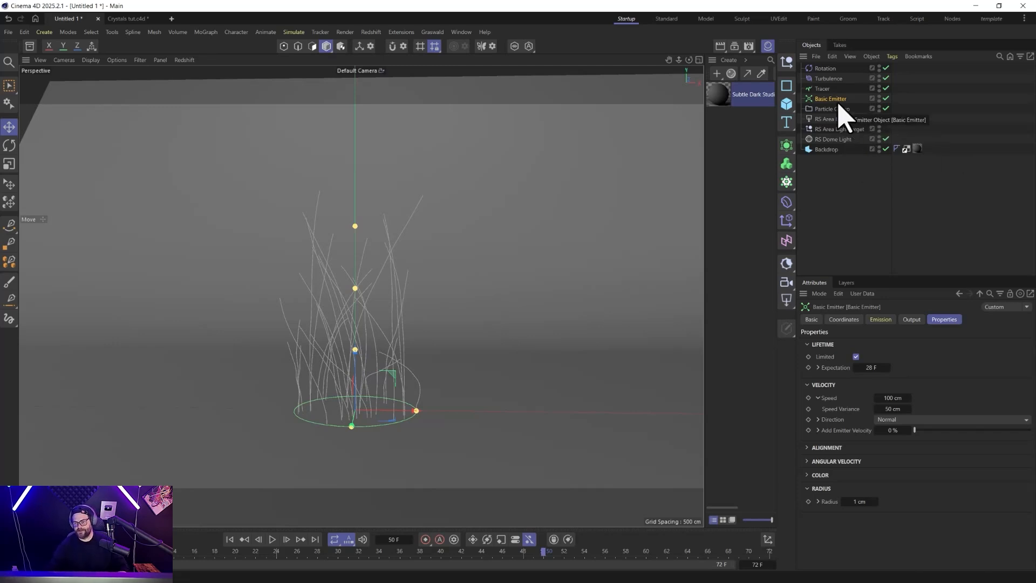
# Create a six-sided n-Side spline and set its radius to 10 cm.
pyautogui.click(824, 89)
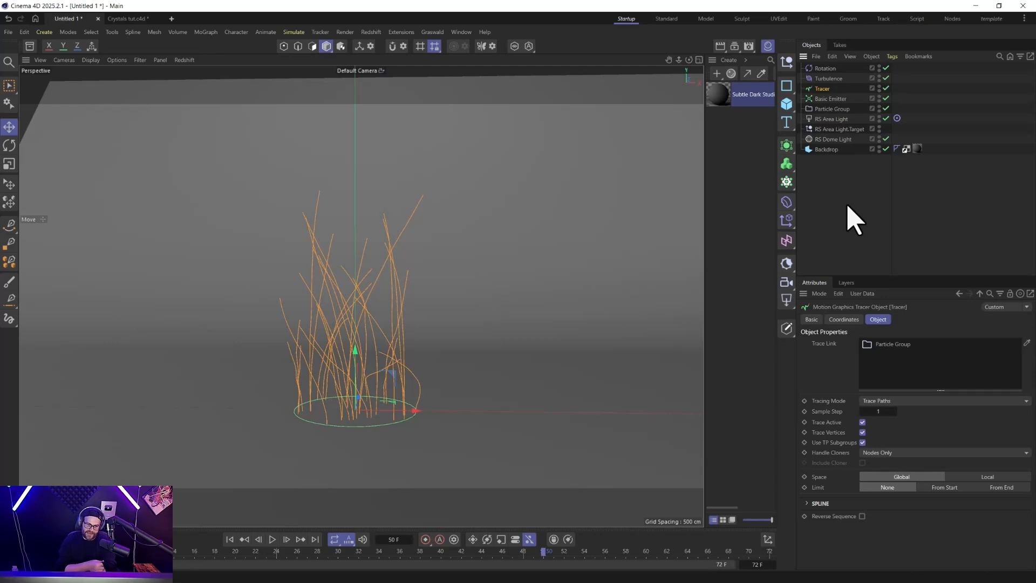
pyautogui.click(786, 89)
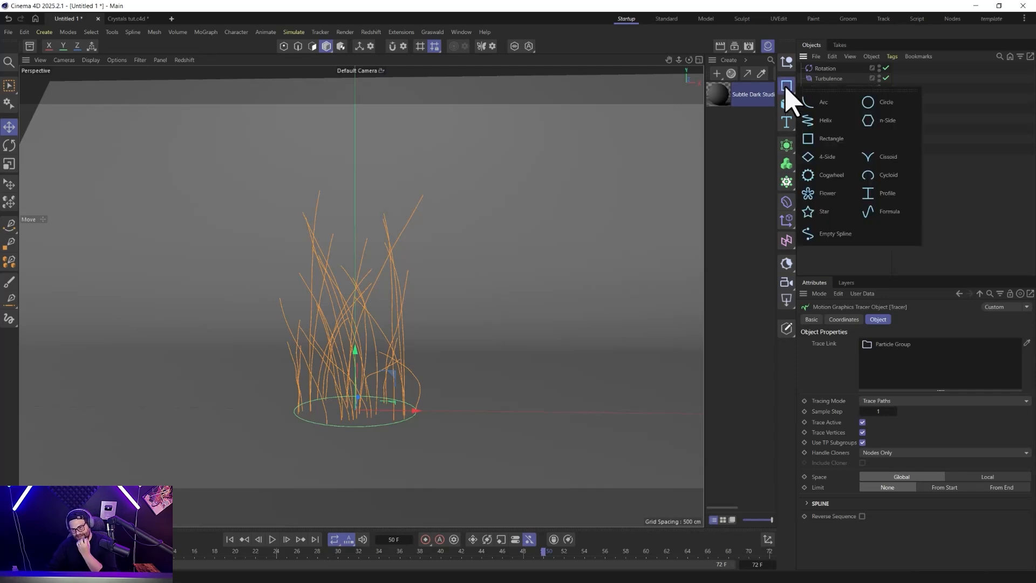
pyautogui.click(878, 122)
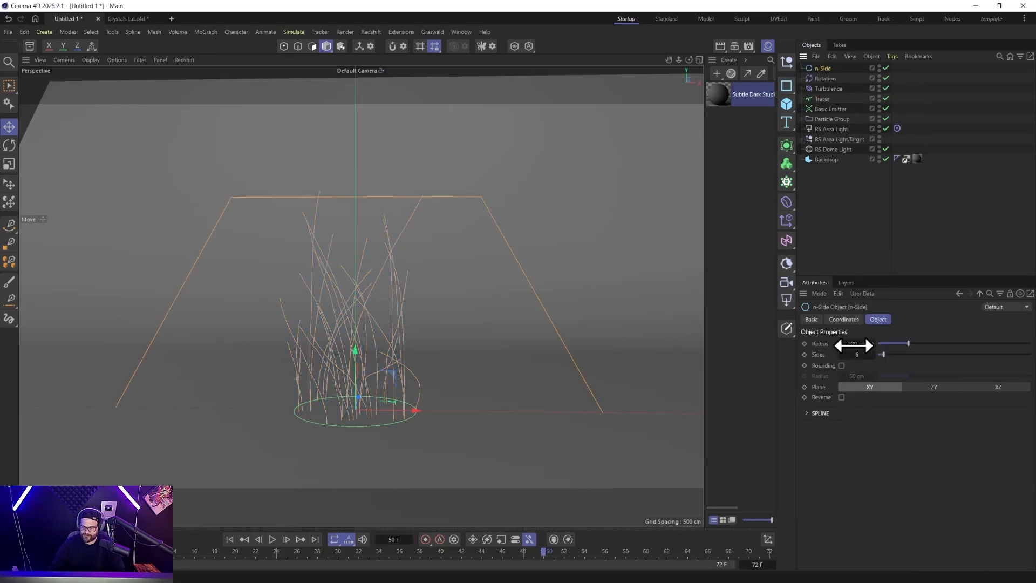
pyautogui.moveTo(854, 345); pyautogui.dragTo(855, 344)
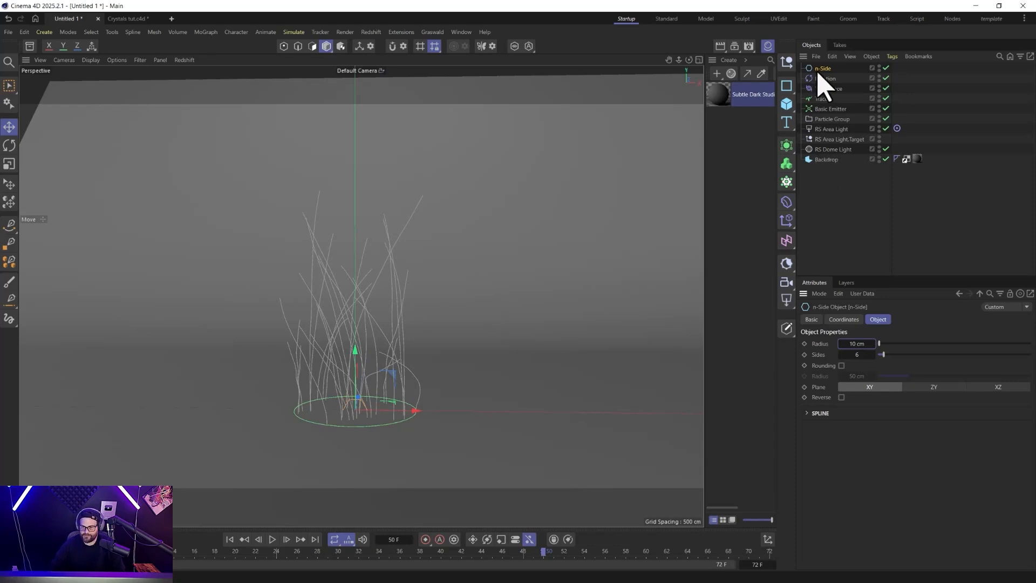
# Add a Sweep generator and nest the n-Side as its profile with the Tracer below it as the path.
pyautogui.click(791, 151)
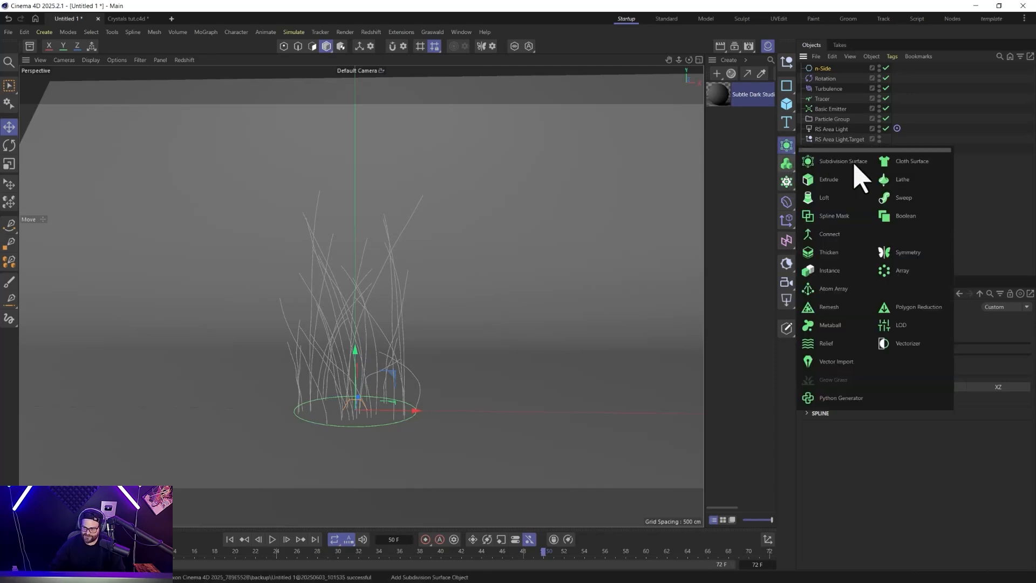
pyautogui.click(897, 198)
pyautogui.moveTo(821, 80); pyautogui.dragTo(828, 70)
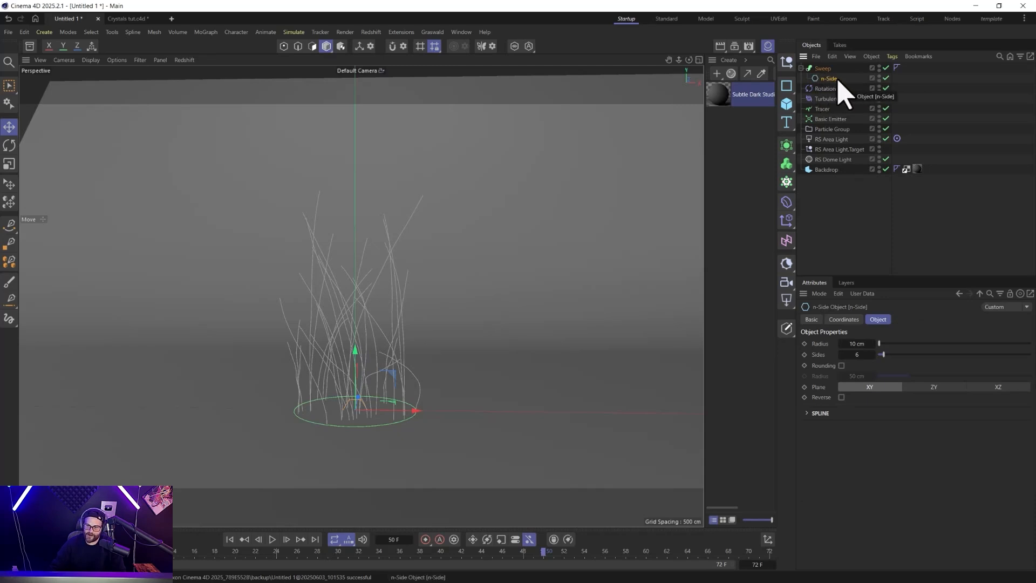
pyautogui.moveTo(830, 104); pyautogui.dragTo(826, 83)
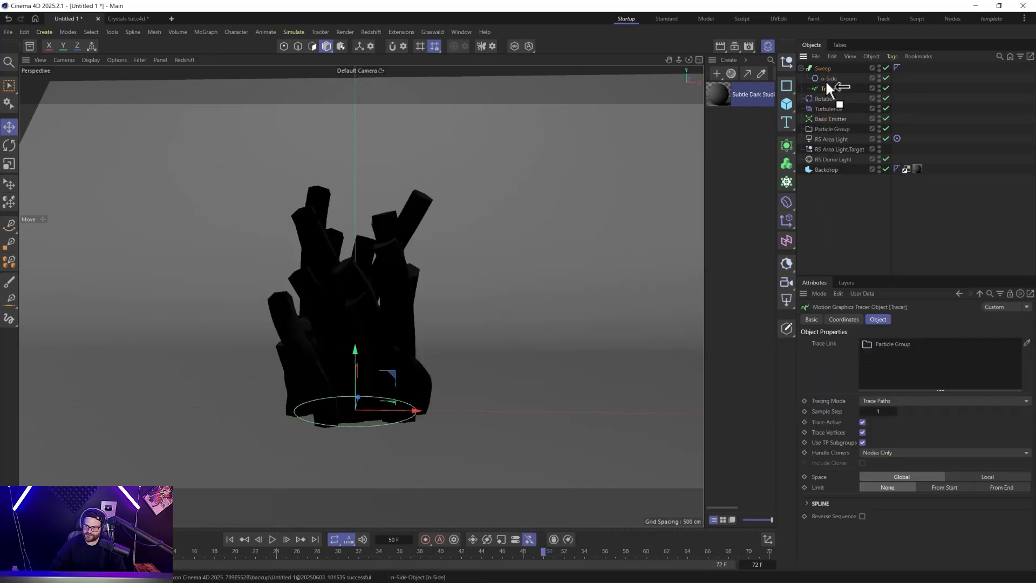
# Switch the viewport to shaded display with wireframe lines and select the Sweep to show its object properties.
pyautogui.click(95, 60)
pyautogui.click(107, 135)
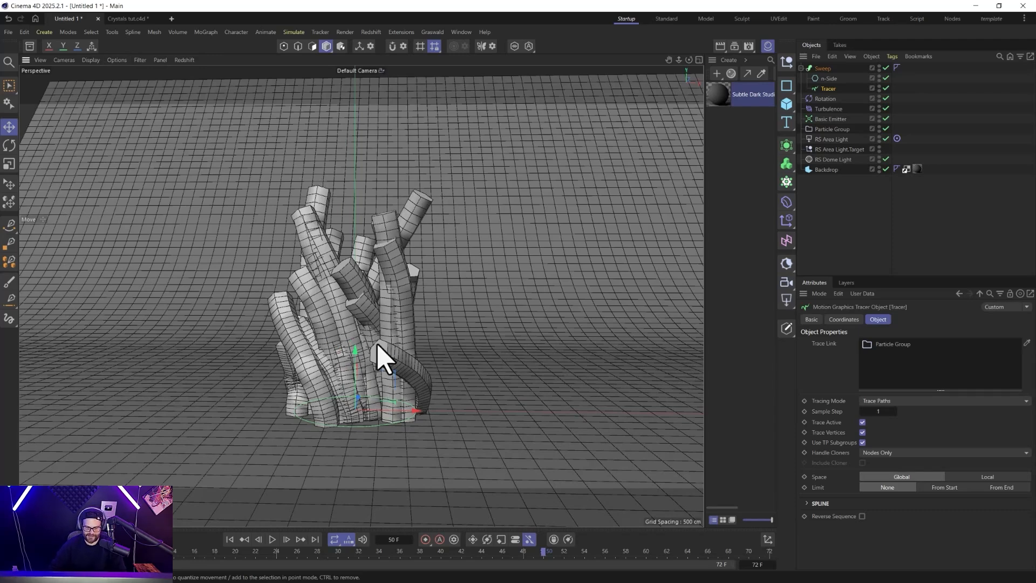
pyautogui.click(823, 69)
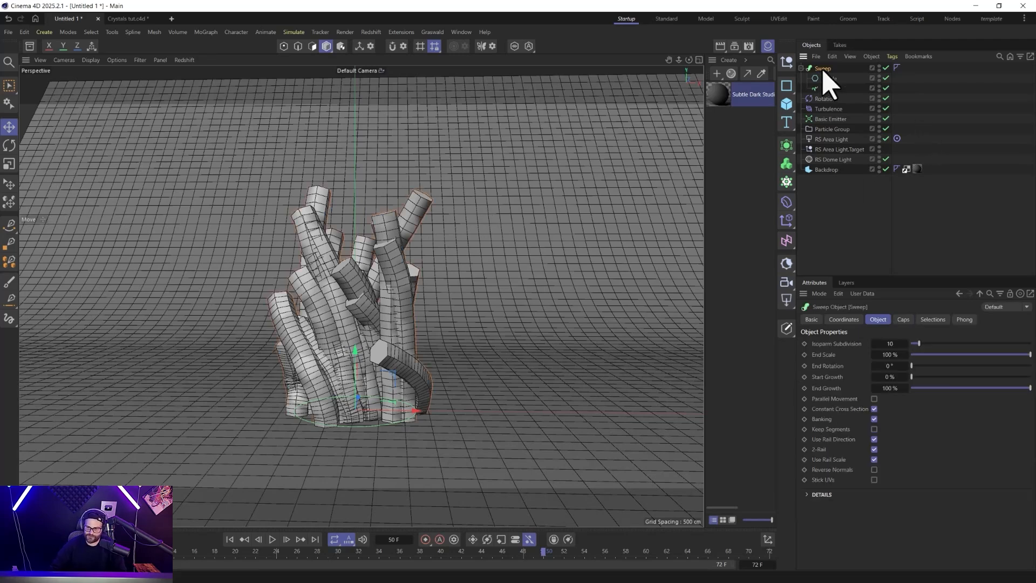
# Bevel the Sweep's start and end caps, testing the Round shape before switching to Spline with a size of 8.24 cm.
pyautogui.click(904, 319)
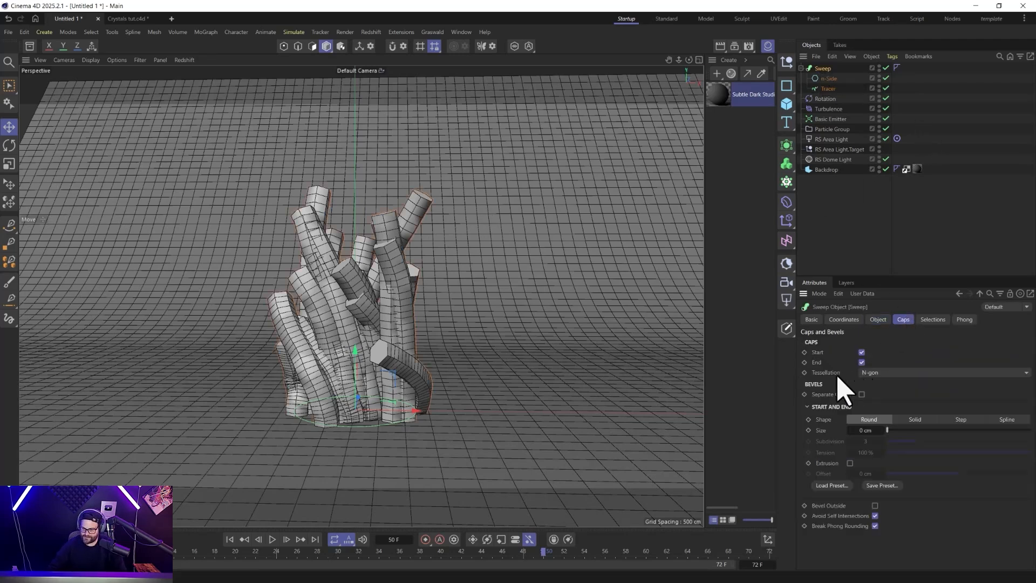
pyautogui.moveTo(889, 431); pyautogui.dragTo(908, 429)
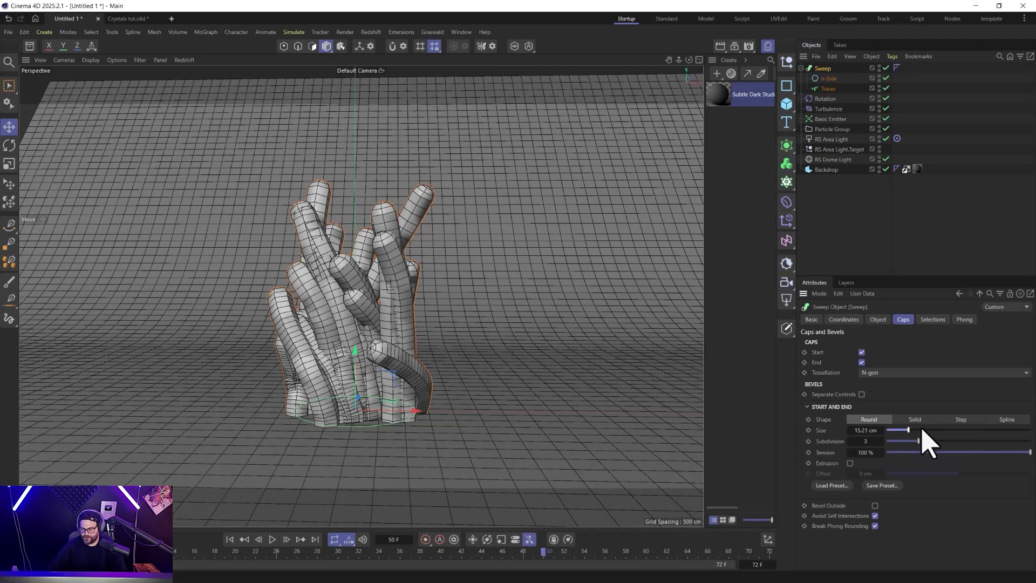
pyautogui.moveTo(908, 430); pyautogui.dragTo(895, 432)
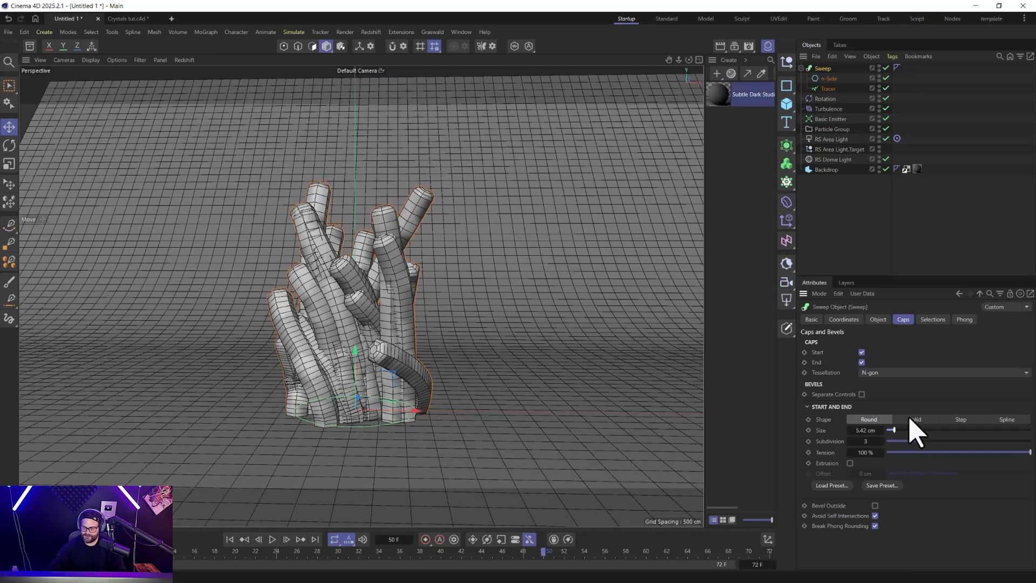
pyautogui.click(1007, 419)
pyautogui.moveTo(910, 430); pyautogui.dragTo(910, 437)
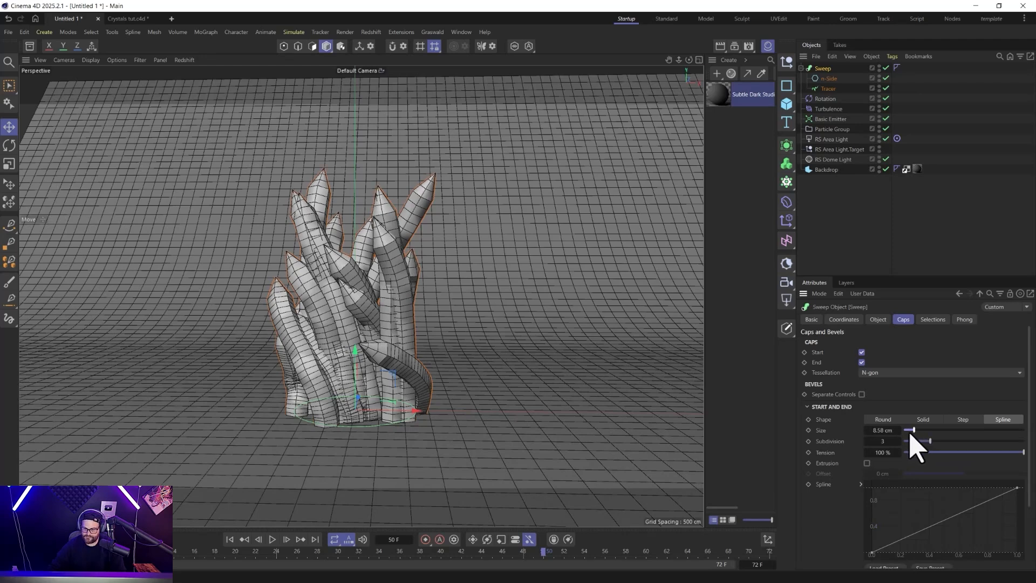
pyautogui.click(867, 432)
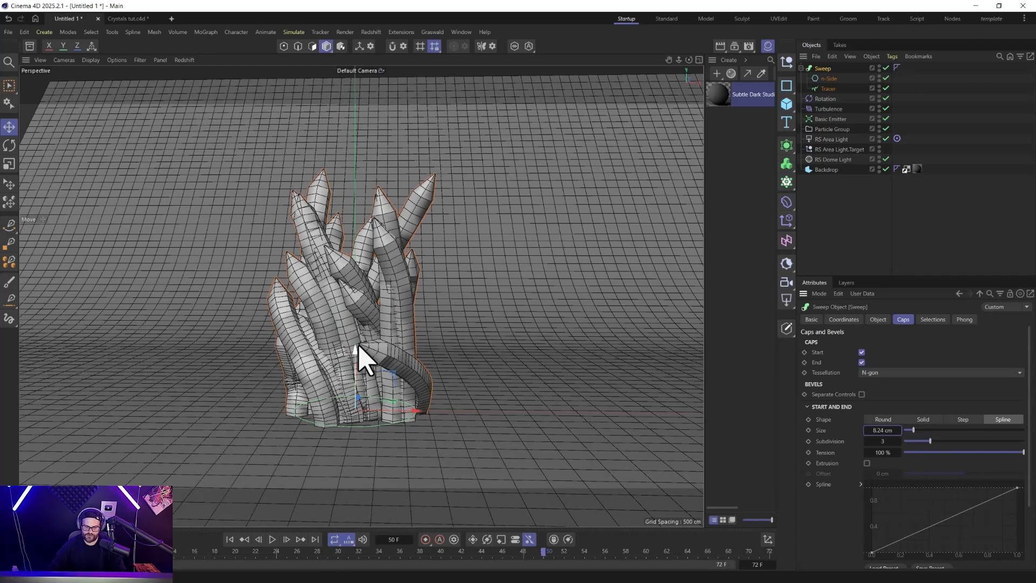
# Search the Redshift material library for "openpbr", add the Glass Tropical Blue AltOpenPBR material and apply it to the Sweep.
pyautogui.click(732, 76)
pyautogui.write('a')
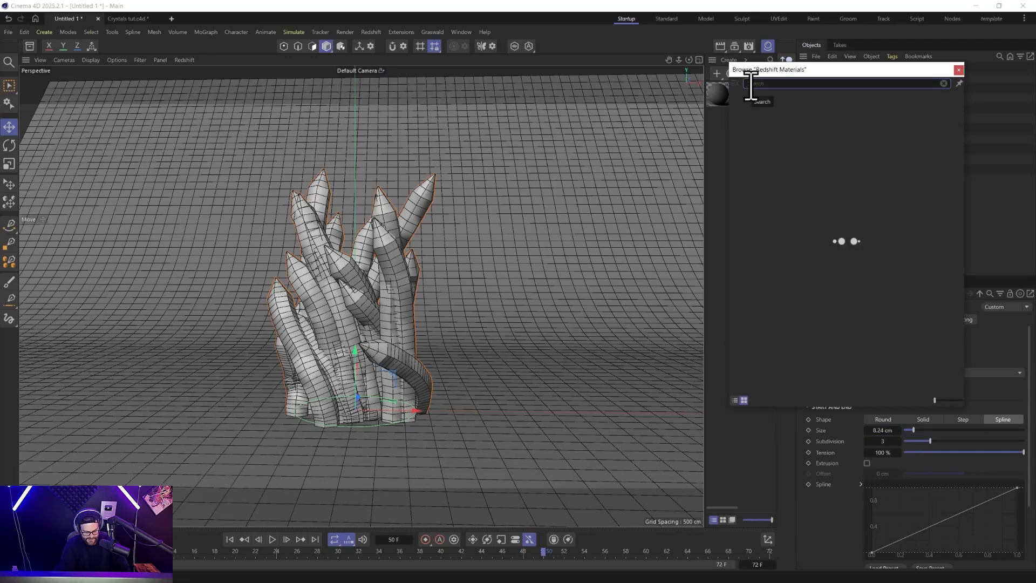
pyautogui.write('openpbr')
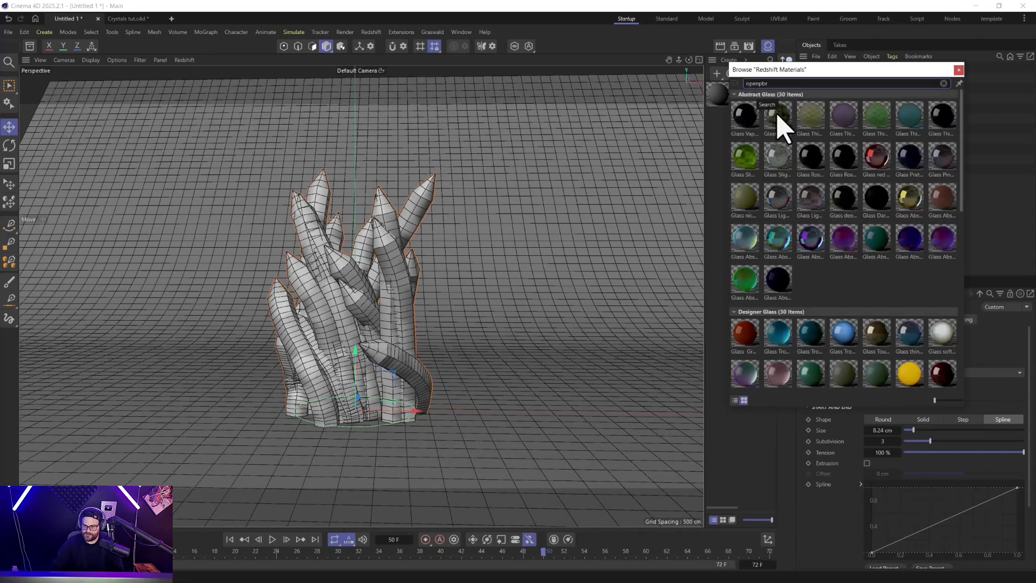
pyautogui.scroll(-3, 798, 231)
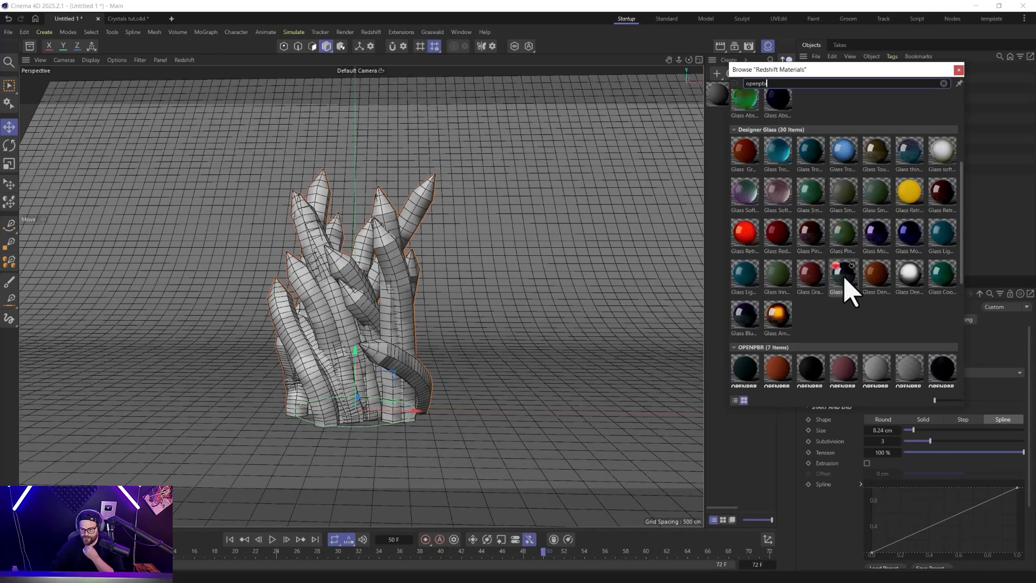
pyautogui.scroll(-3, 853, 278)
pyautogui.scroll(-2, 869, 313)
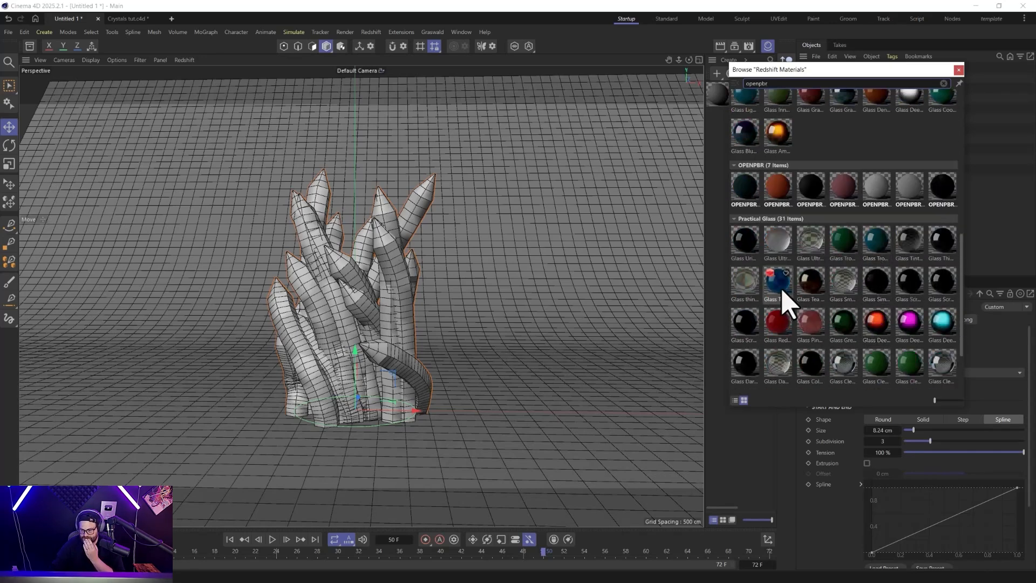
pyautogui.moveTo(880, 243); pyautogui.dragTo(720, 239)
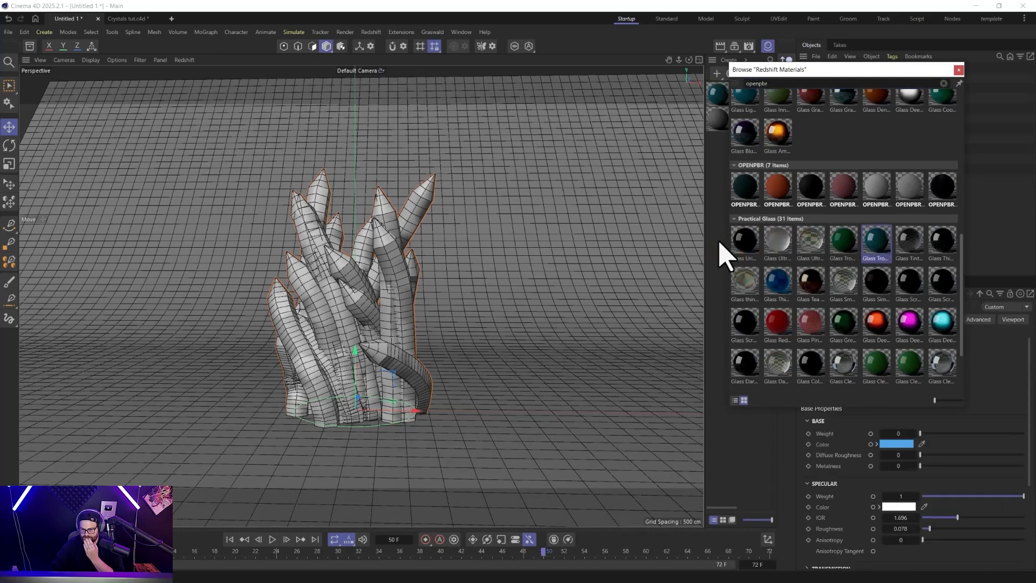
pyautogui.click(959, 70)
pyautogui.moveTo(734, 100); pyautogui.dragTo(820, 68)
# Start a live preview in the Redshift RenderView and dock it beside the perspective viewport.
pyautogui.click(372, 32)
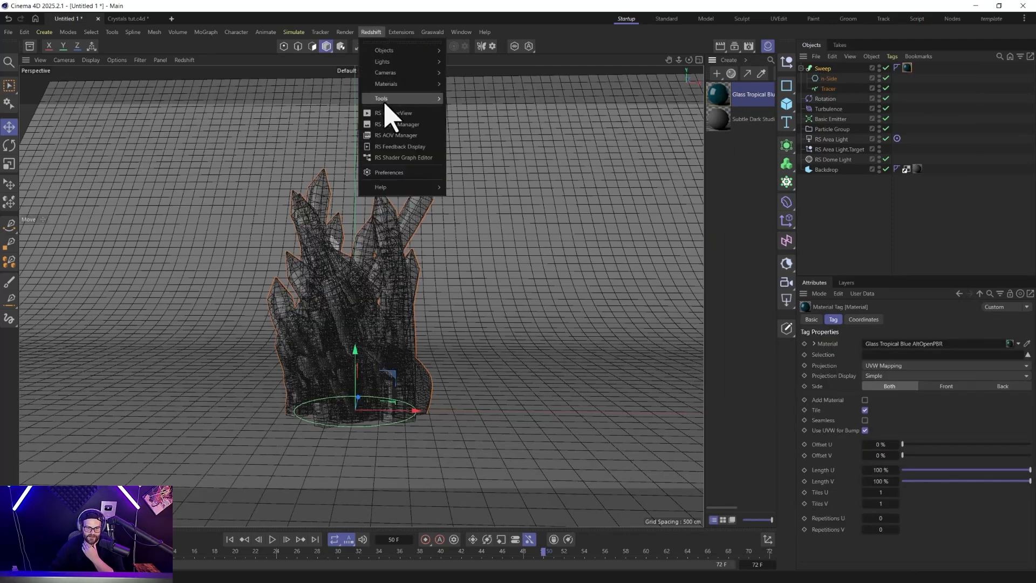
pyautogui.click(389, 114)
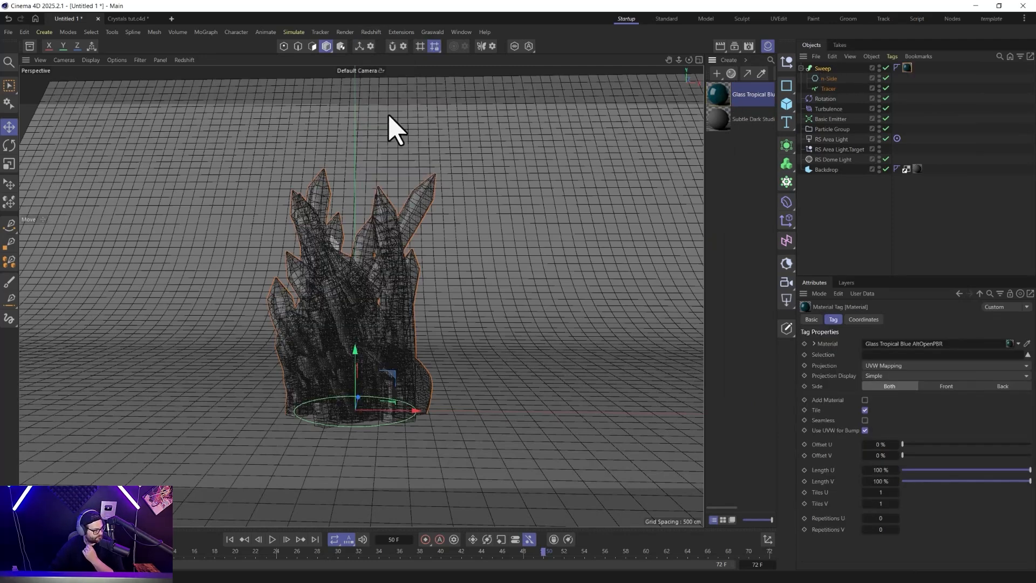
pyautogui.click(411, 98)
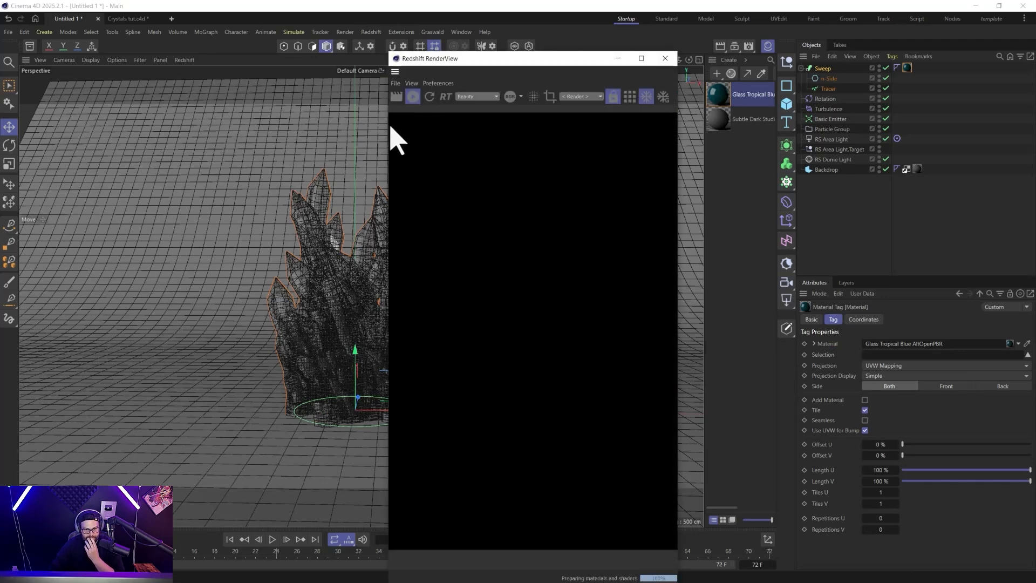
pyautogui.moveTo(395, 73); pyautogui.dragTo(87, 155)
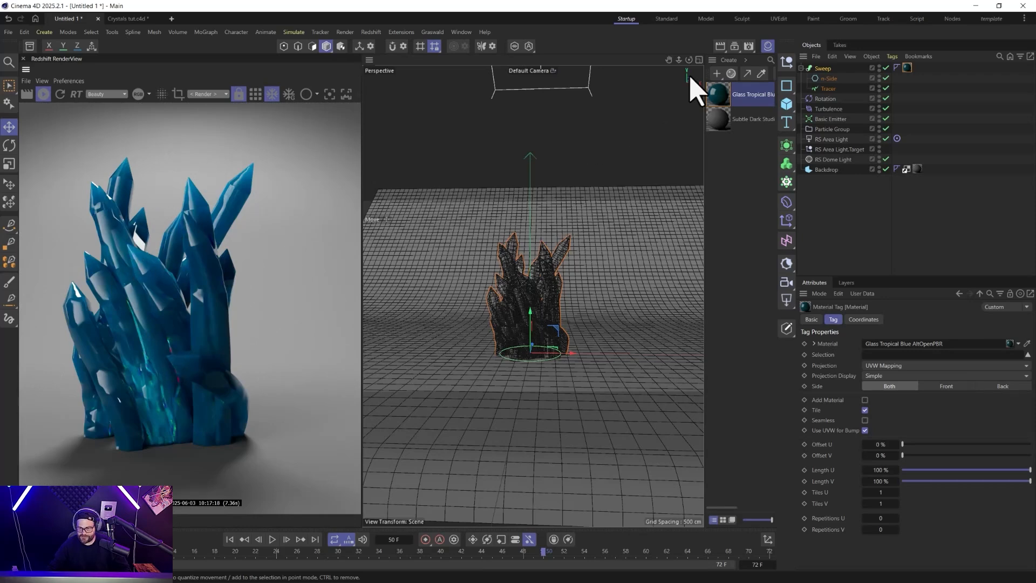
# Adjust the number of Progressive Passes in the Redshift sampling render settings.
pyautogui.click(749, 46)
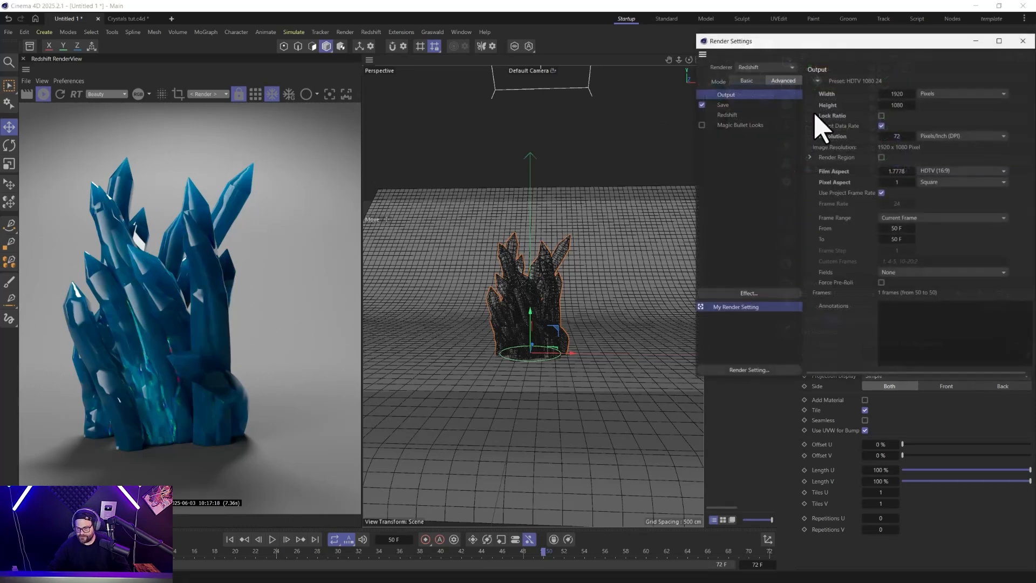
pyautogui.click(728, 114)
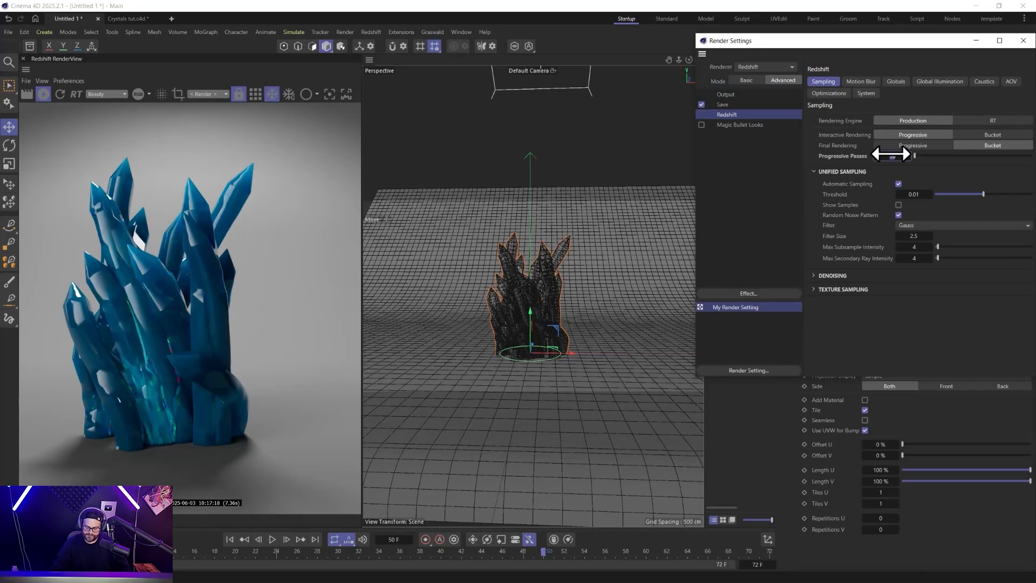
pyautogui.click(1024, 40)
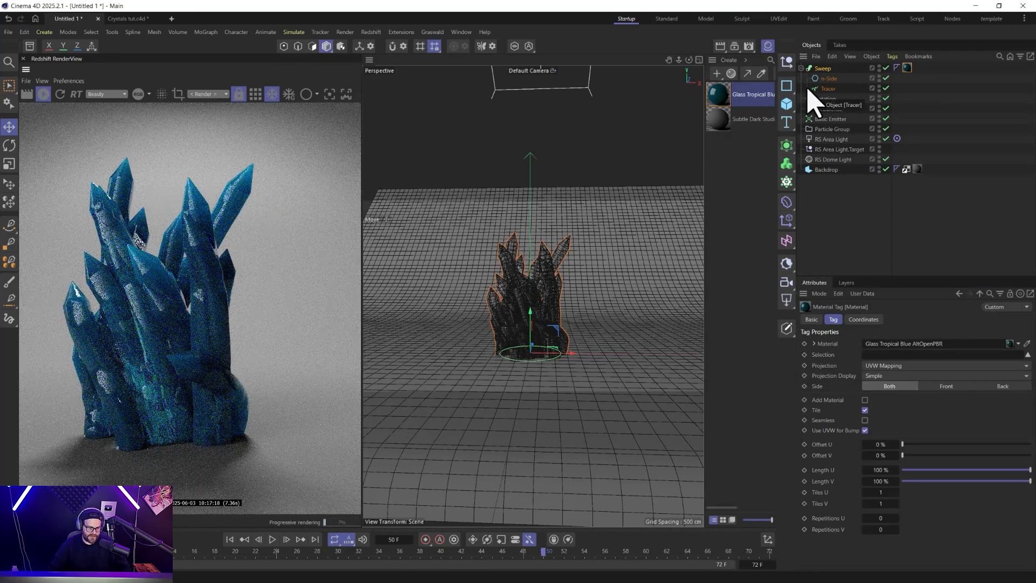
# Delete the Phong tag from the Sweep.
pyautogui.click(897, 68)
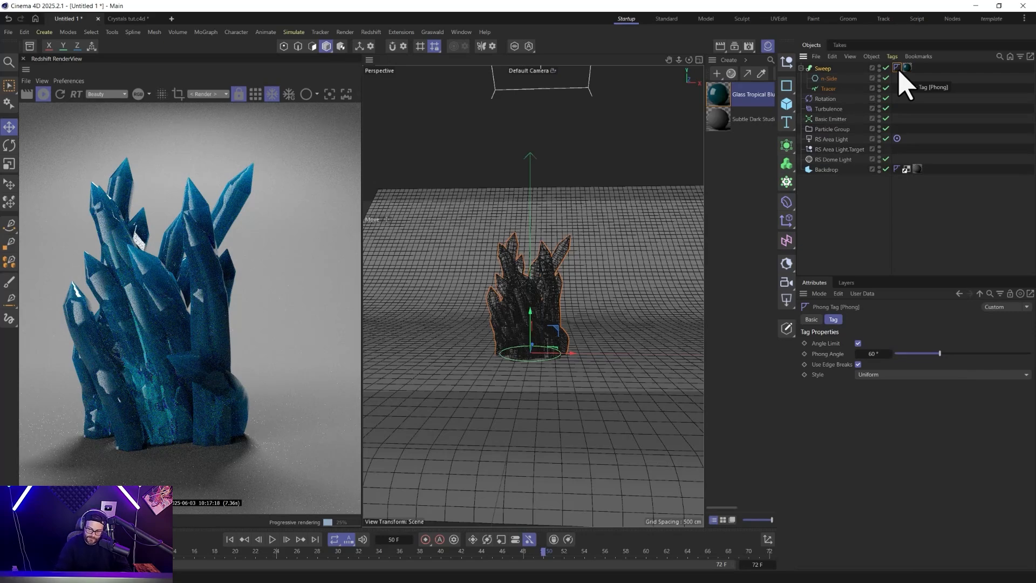
pyautogui.press('Delete')
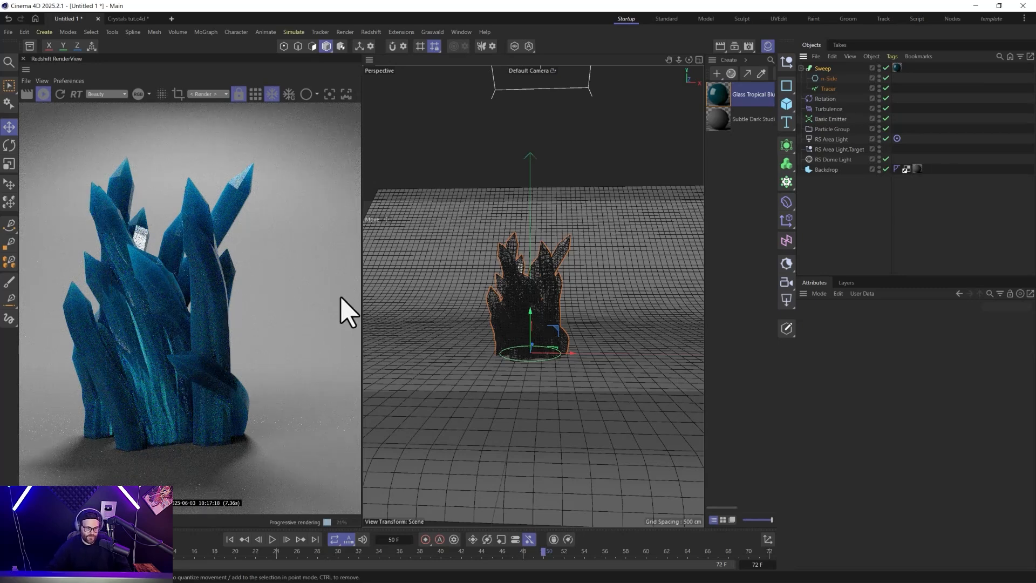
# Adjust the Transmission Depth of the Glass Tropical Blue material, trying 20 and settling on 6.
pyautogui.click(722, 103)
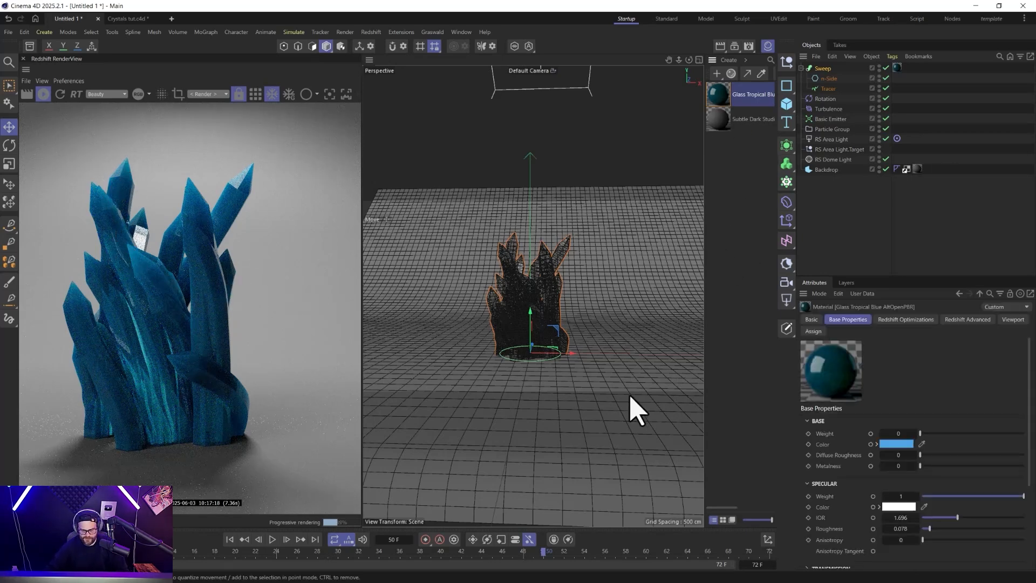
pyautogui.scroll(-2, 837, 480)
pyautogui.click(825, 508)
pyautogui.scroll(-5, 828, 492)
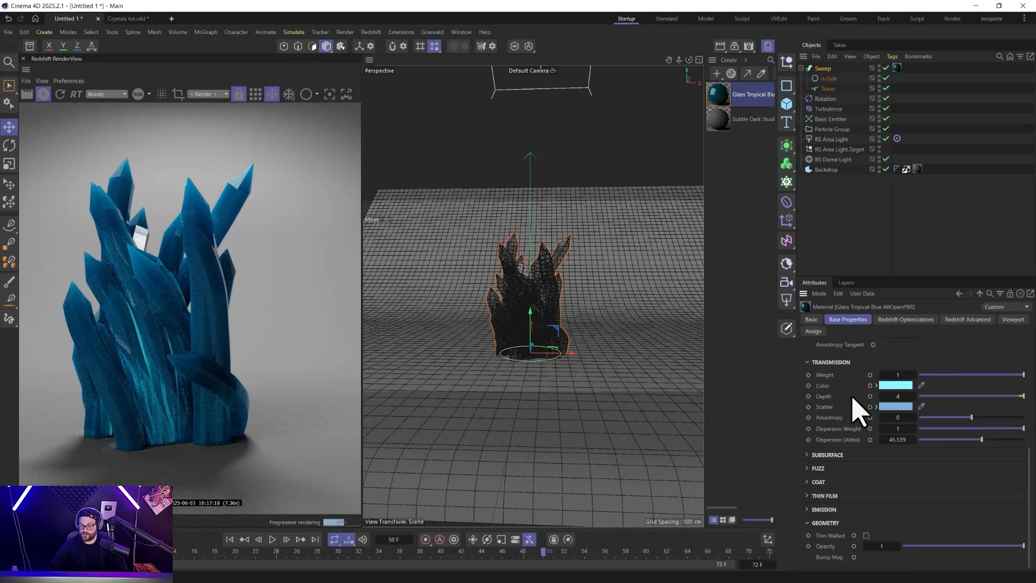
pyautogui.click(893, 396)
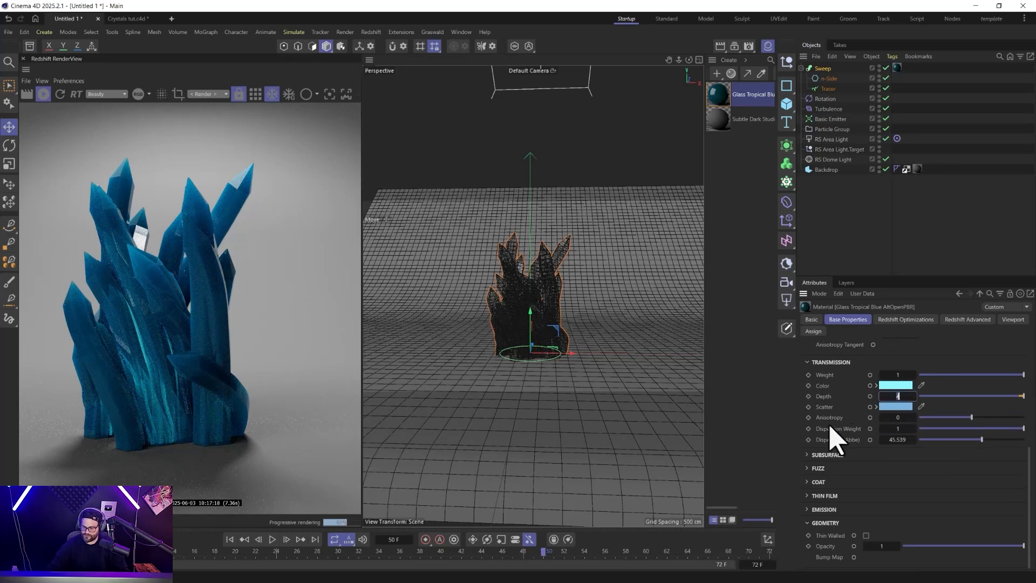
pyautogui.write('20')
pyautogui.press('Return')
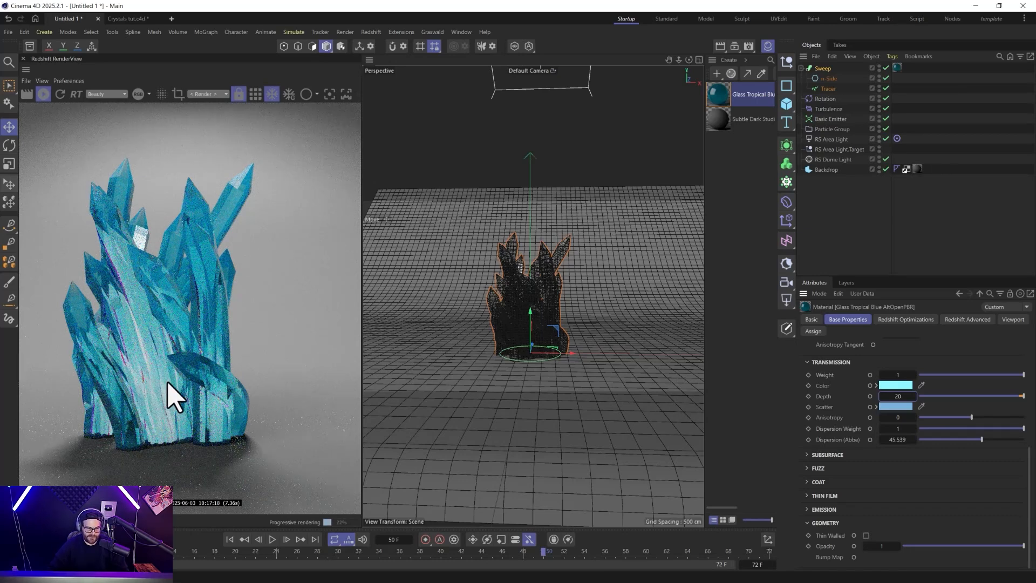
pyautogui.moveTo(981, 418); pyautogui.dragTo(1011, 414)
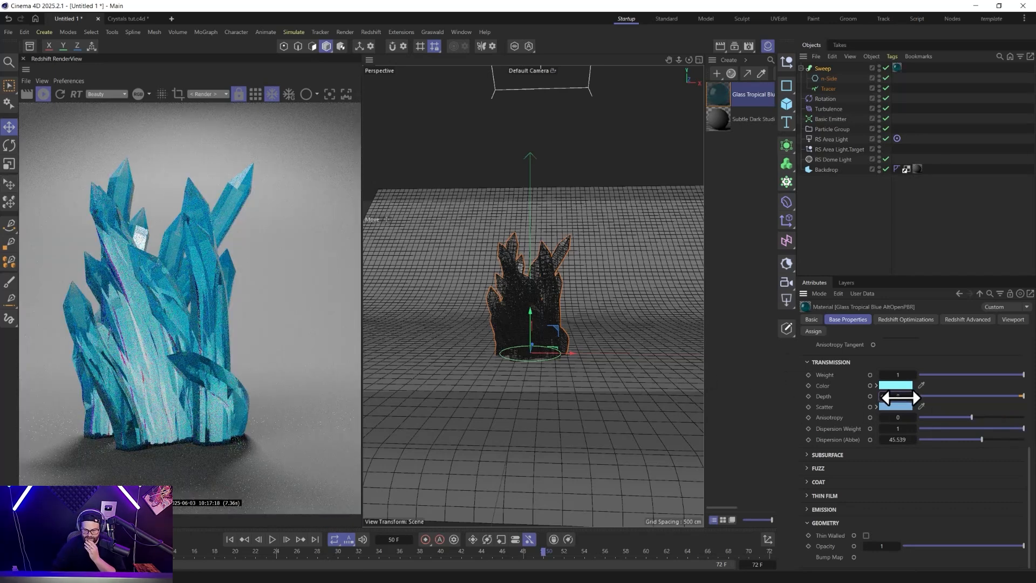
pyautogui.moveTo(901, 398); pyautogui.dragTo(900, 398)
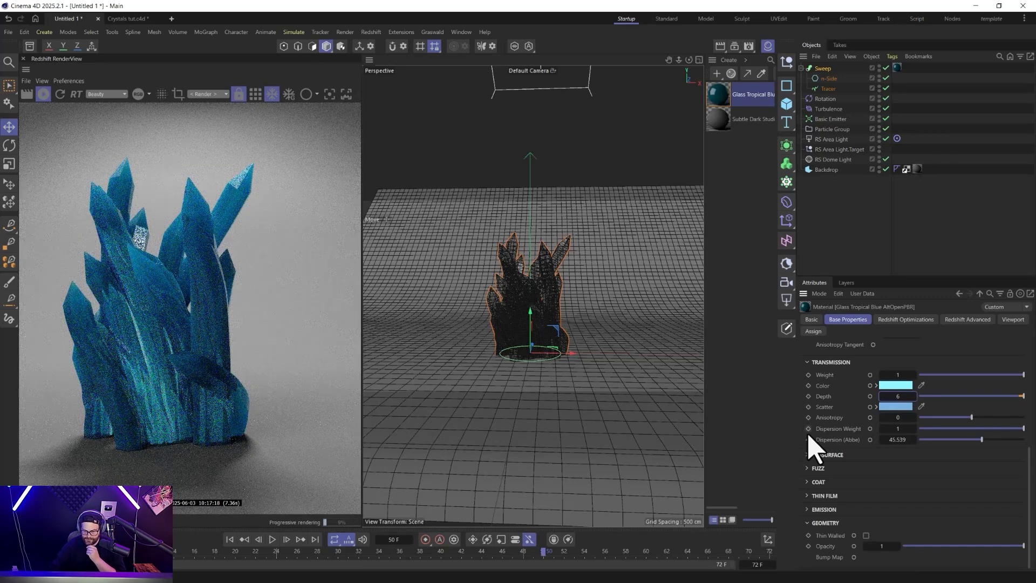
# Try raising the glass material's transmission Anisotropy to 0.832 and lowering it, and return it to 0.
pyautogui.moveTo(988, 418); pyautogui.dragTo(1015, 417)
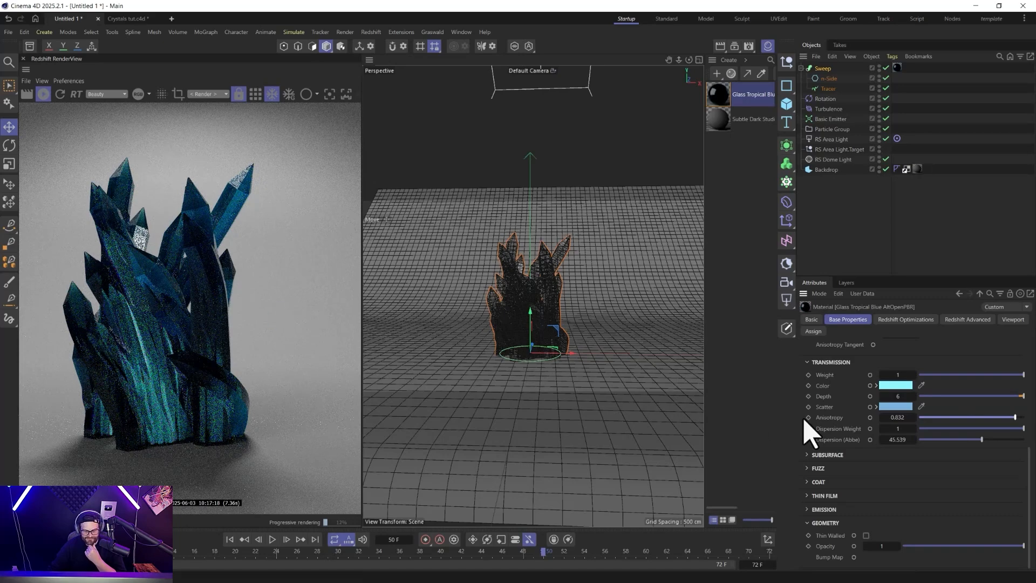
pyautogui.moveTo(944, 417); pyautogui.dragTo(925, 418)
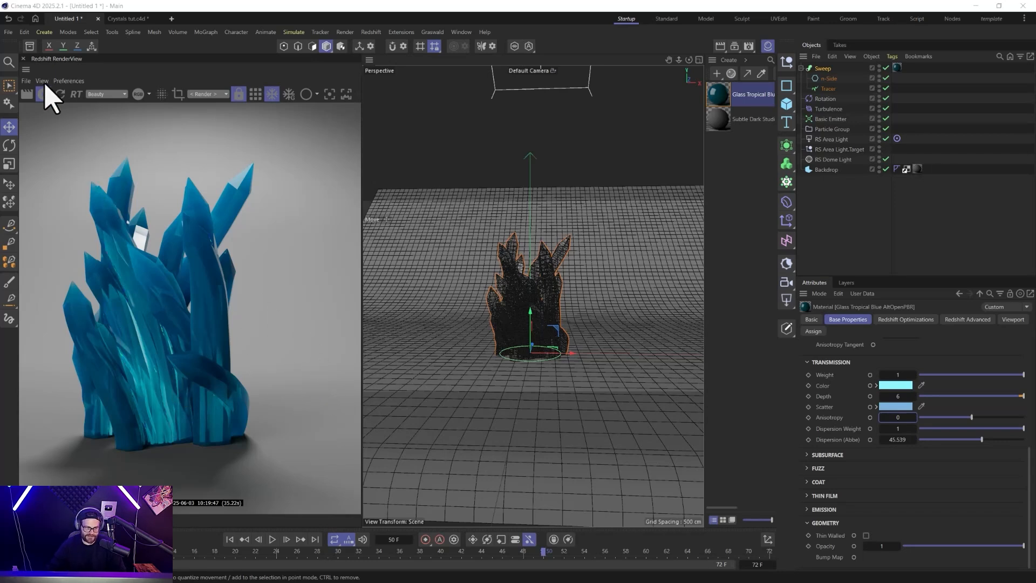
# Stop the live render and put the Sweep inside a new Volume Builder with a voxel size of 1 cm.
pyautogui.click(43, 95)
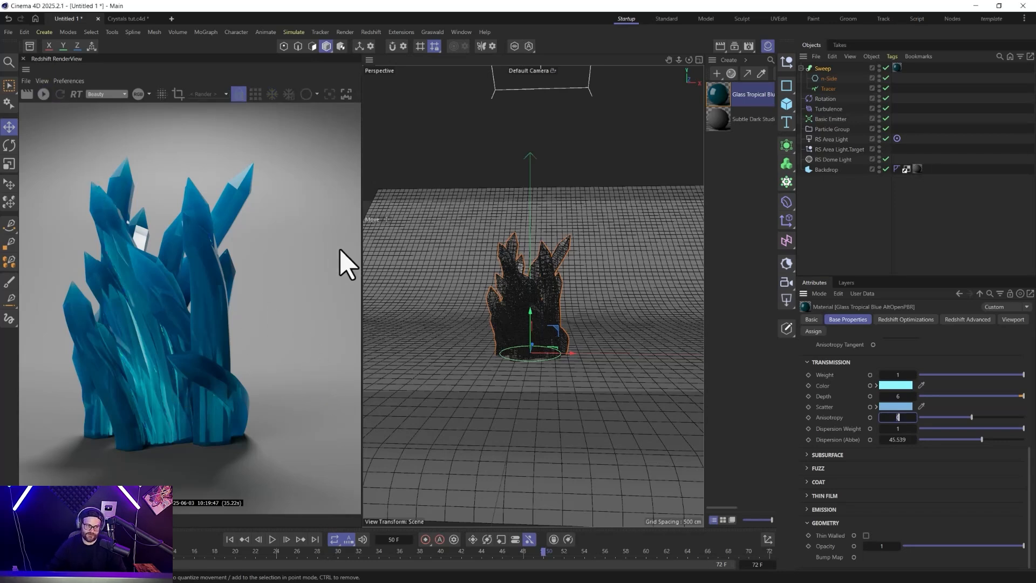
pyautogui.click(824, 68)
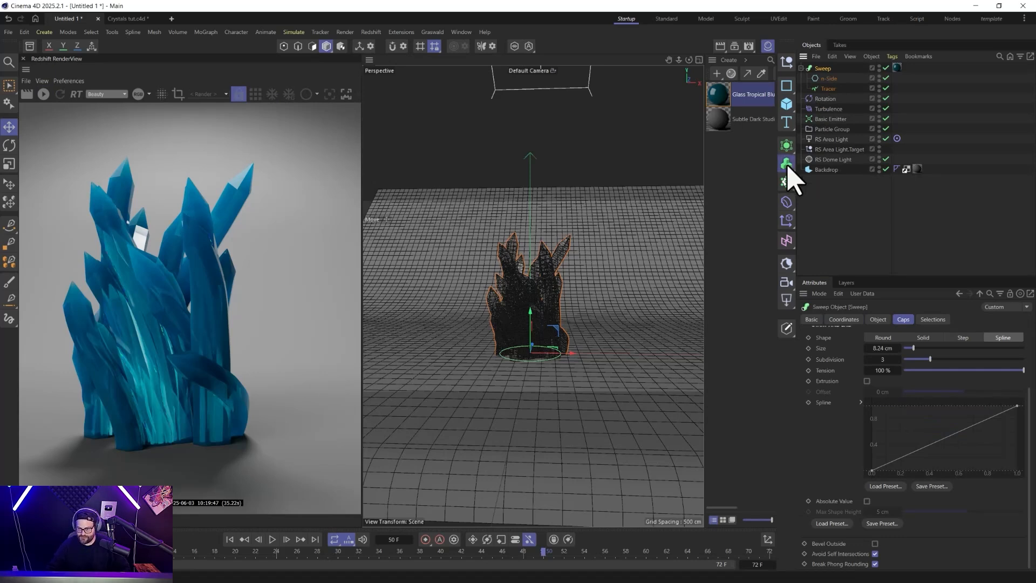
pyautogui.click(787, 164)
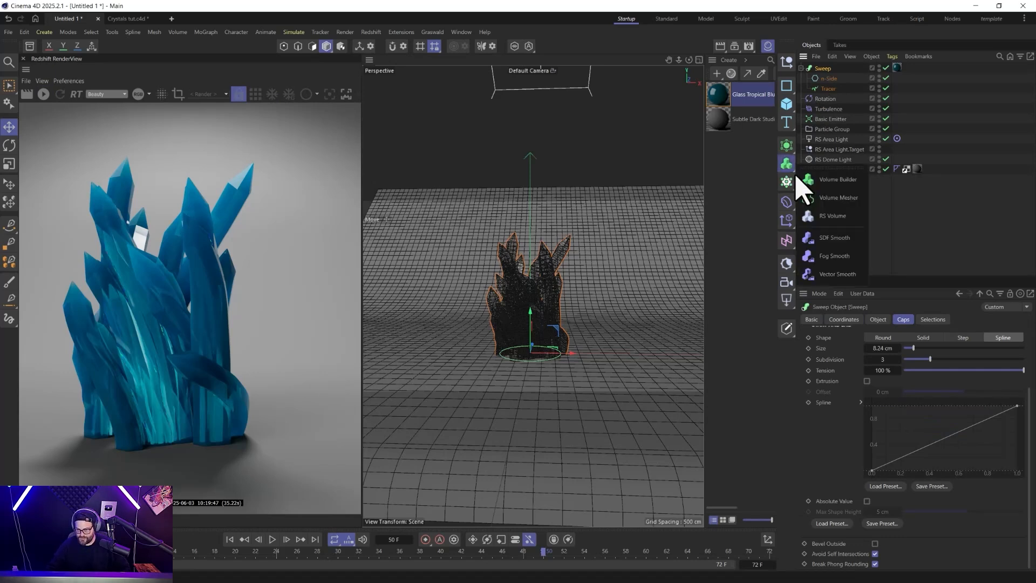
pyautogui.keyDown('alt'); pyautogui.click(827, 185); pyautogui.keyUp('alt')
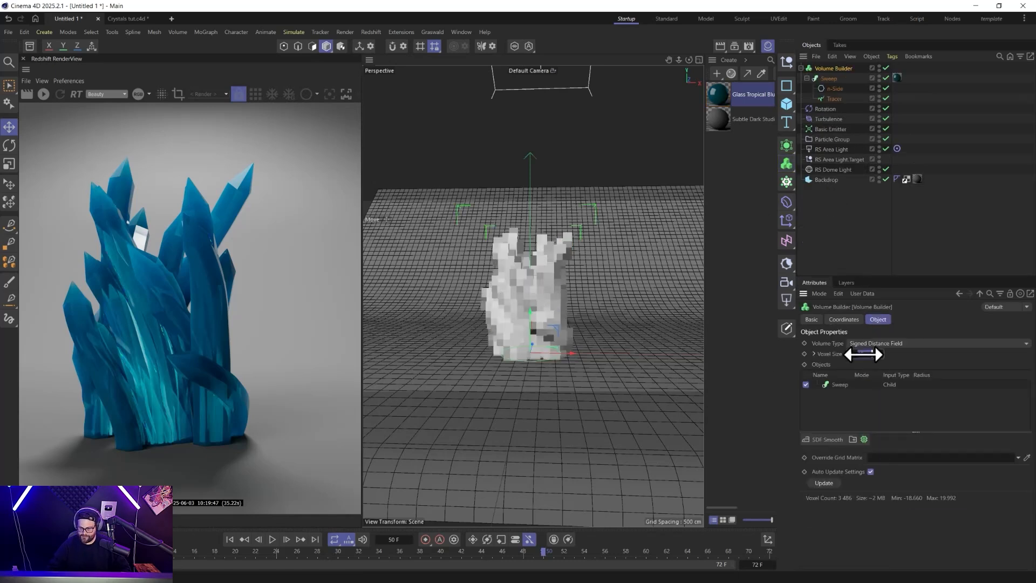
pyautogui.write('1')
pyautogui.press('Return')
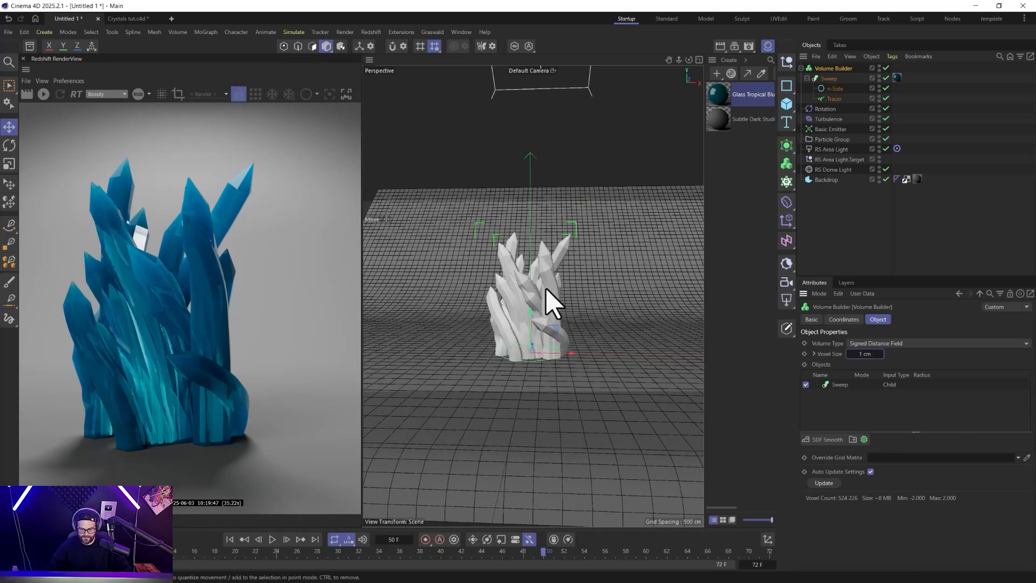
# Add a Volume Mesher and nest the Volume Builder under it.
pyautogui.scroll(6, 529, 322)
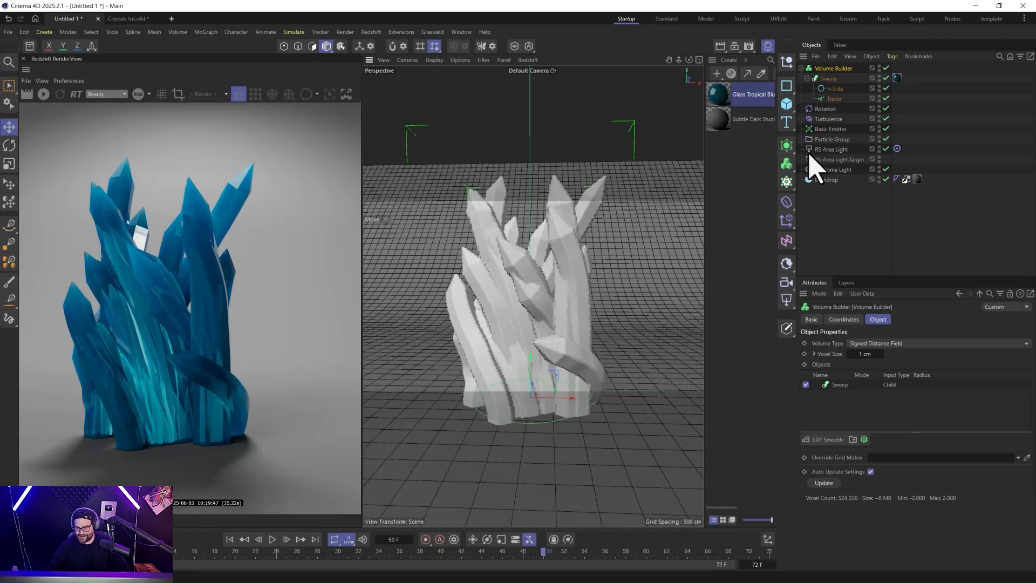
pyautogui.click(787, 164)
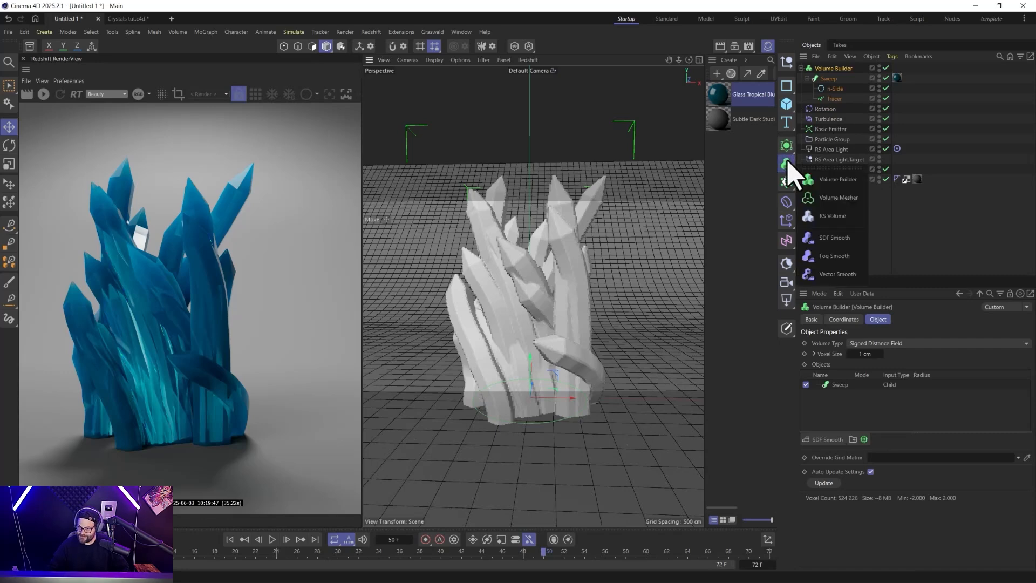
pyautogui.click(839, 198)
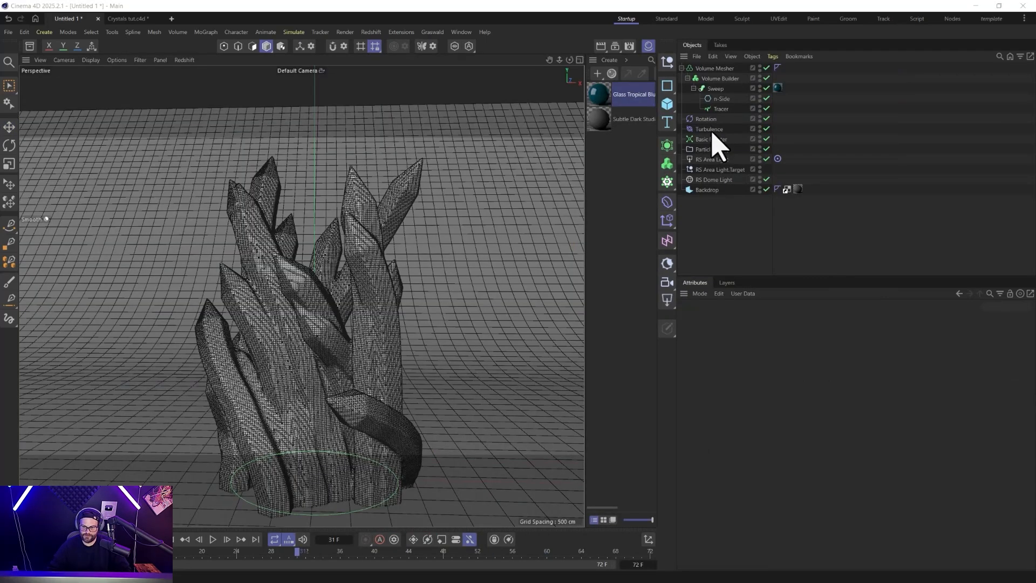
# Try an SDF Smooth filter in the Volume Builder, lowering its strength to 7%.
pyautogui.click(718, 78)
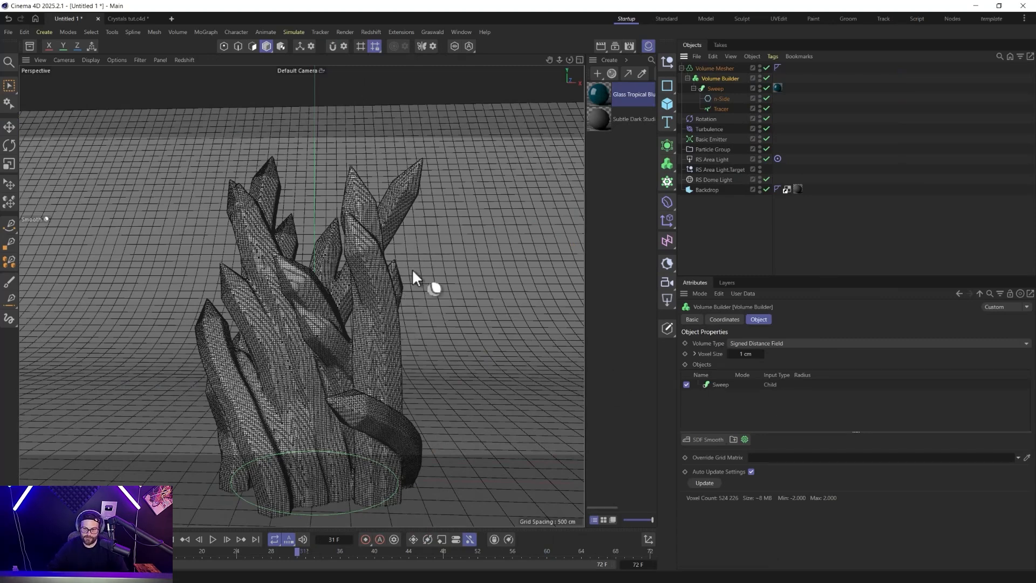
pyautogui.rightClick(722, 76)
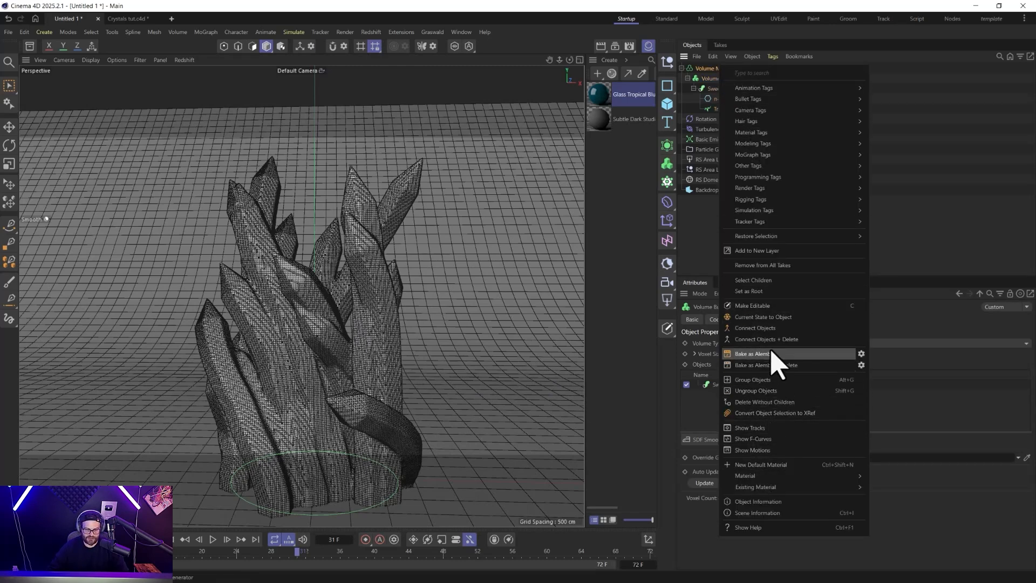
pyautogui.click(977, 203)
pyautogui.click(712, 79)
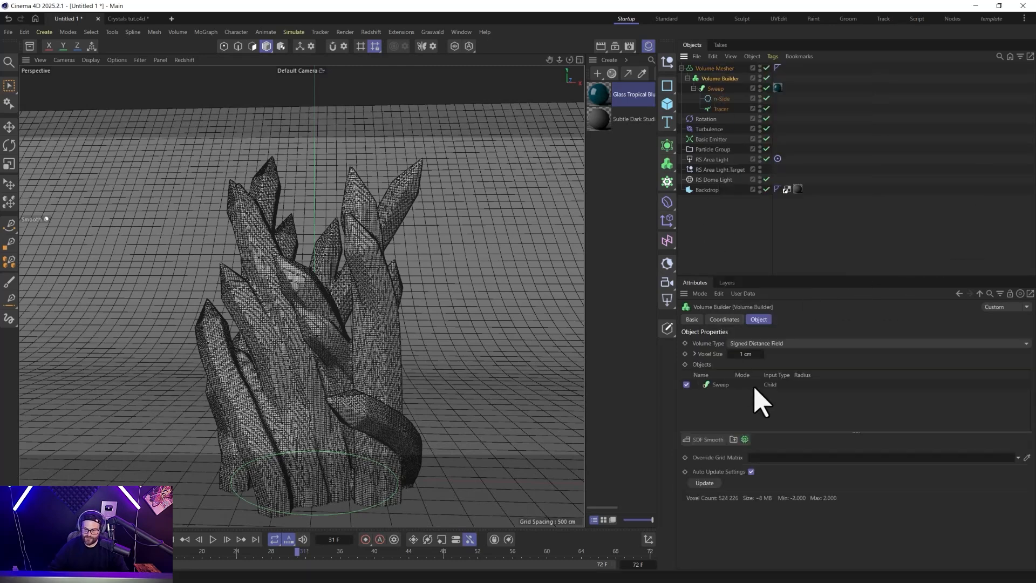
pyautogui.click(703, 440)
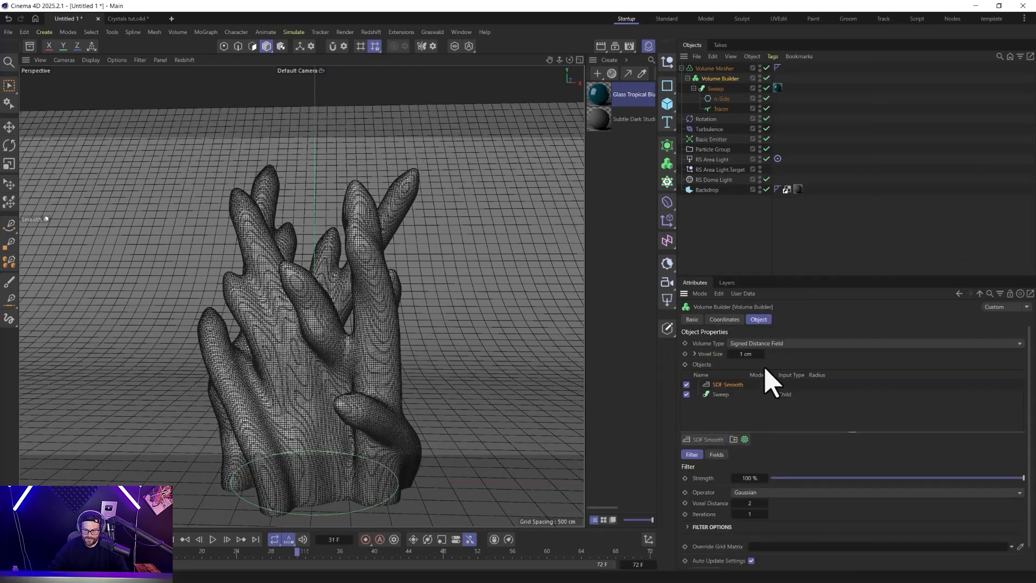
pyautogui.moveTo(847, 477); pyautogui.dragTo(788, 477)
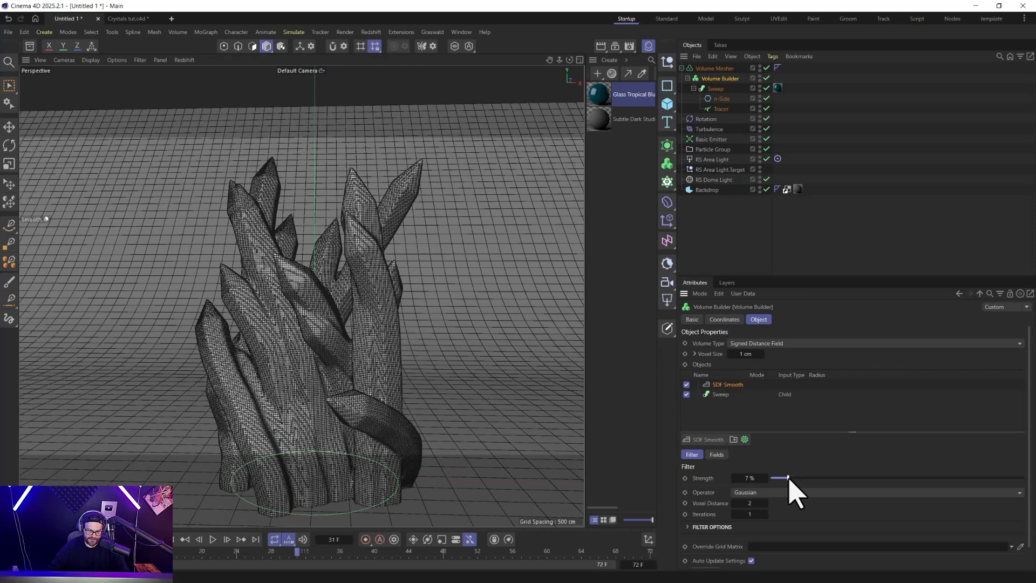
# Try an SDF Dilate and Erode filter with an offset of -1.3 cm, and delete both SDF filters from the Volume Builder.
pyautogui.click(704, 440)
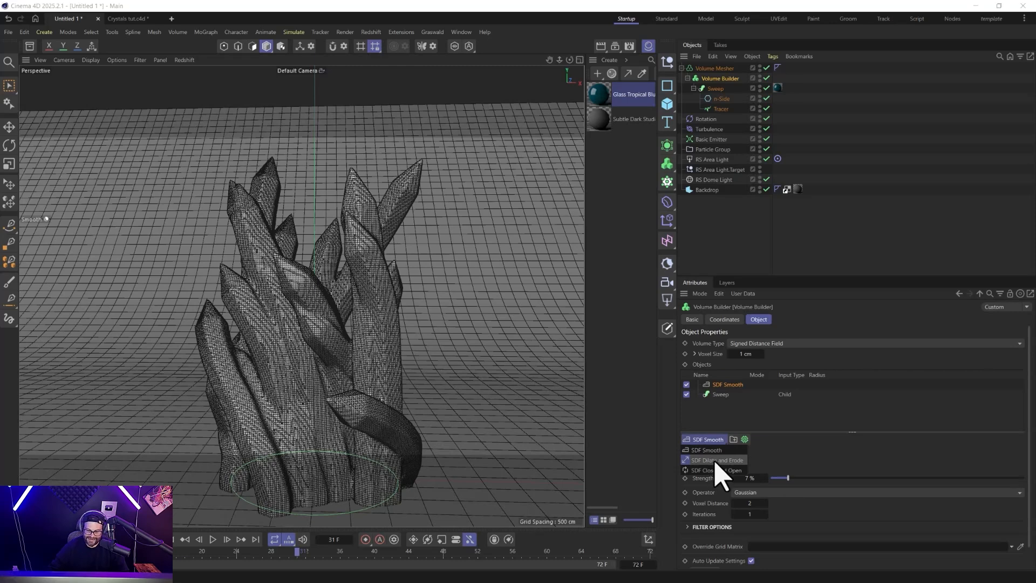
pyautogui.click(717, 461)
pyautogui.moveTo(742, 490); pyautogui.dragTo(723, 490)
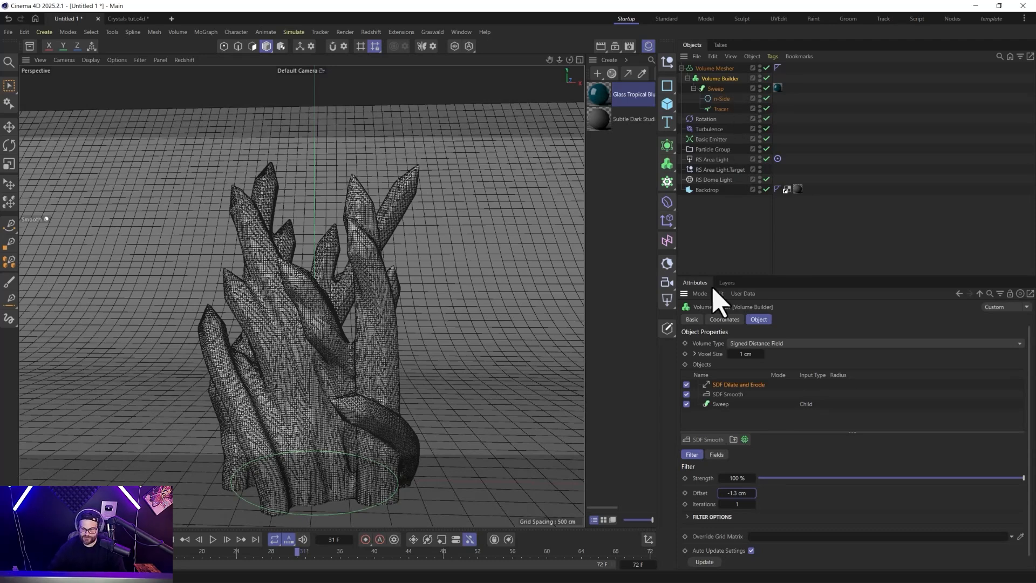
pyautogui.click(735, 385)
pyautogui.press('Delete')
pyautogui.press('Delete')
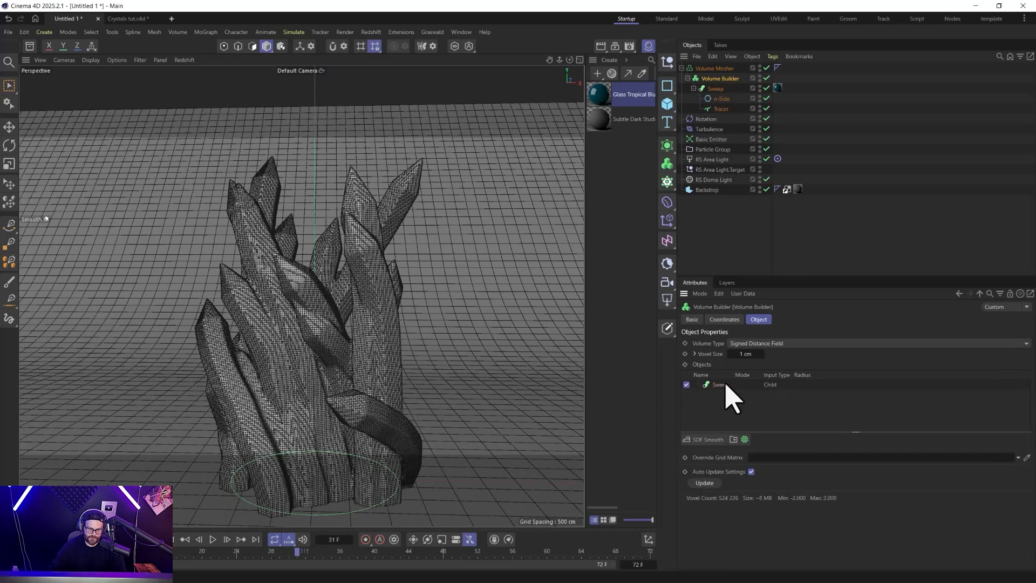
# Rewind the simulation to frame 0 and set the Basic Emitter's particle count to 40.
pyautogui.click(185, 540)
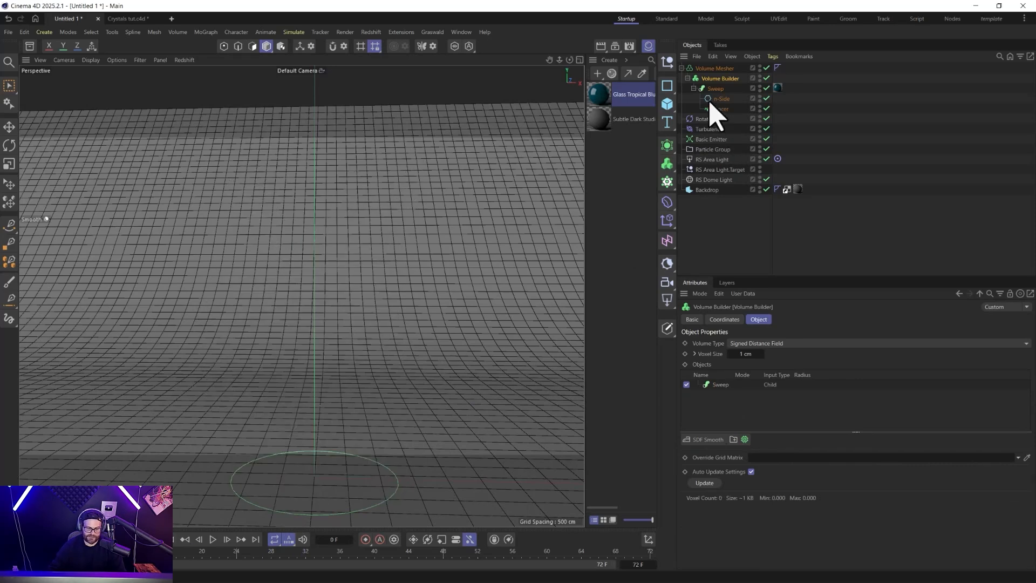
pyautogui.click(705, 140)
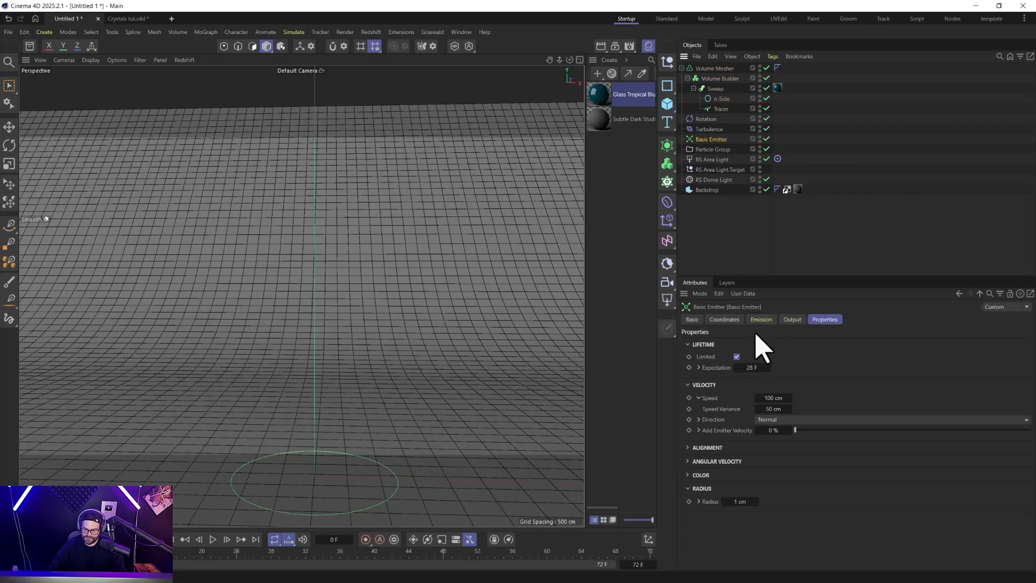
pyautogui.click(758, 321)
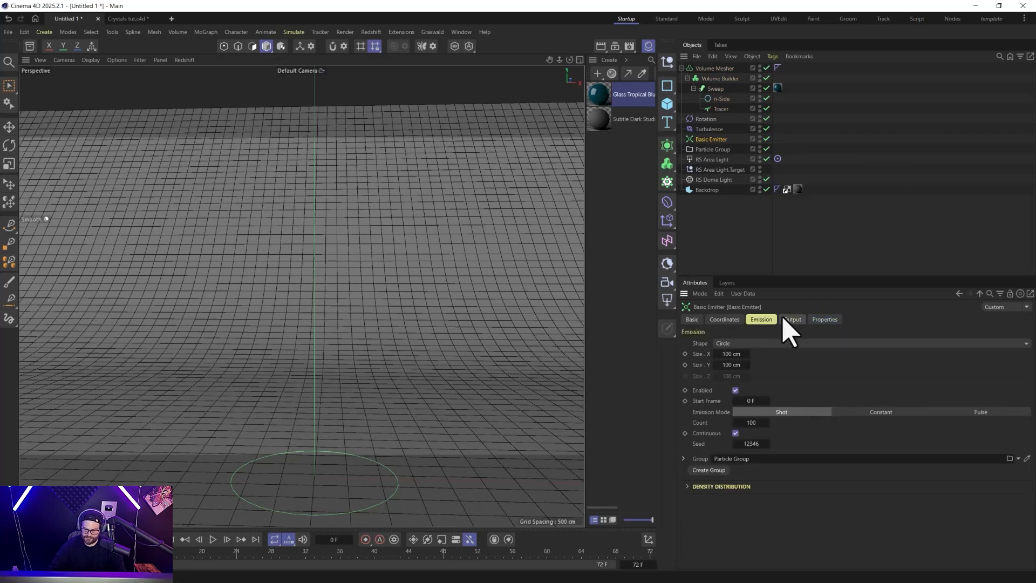
pyautogui.click(752, 422)
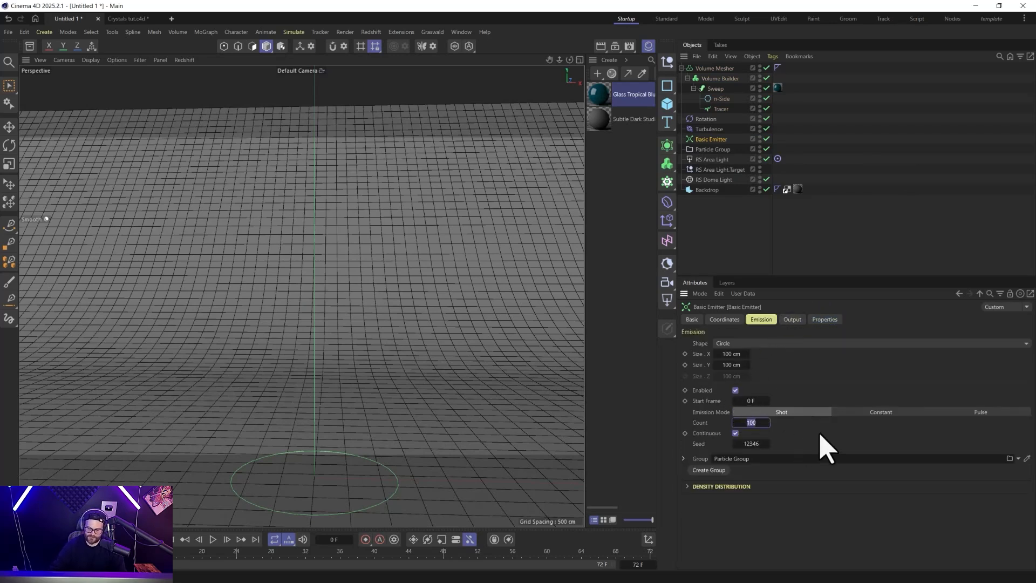
pyautogui.write('40')
pyautogui.press('Return')
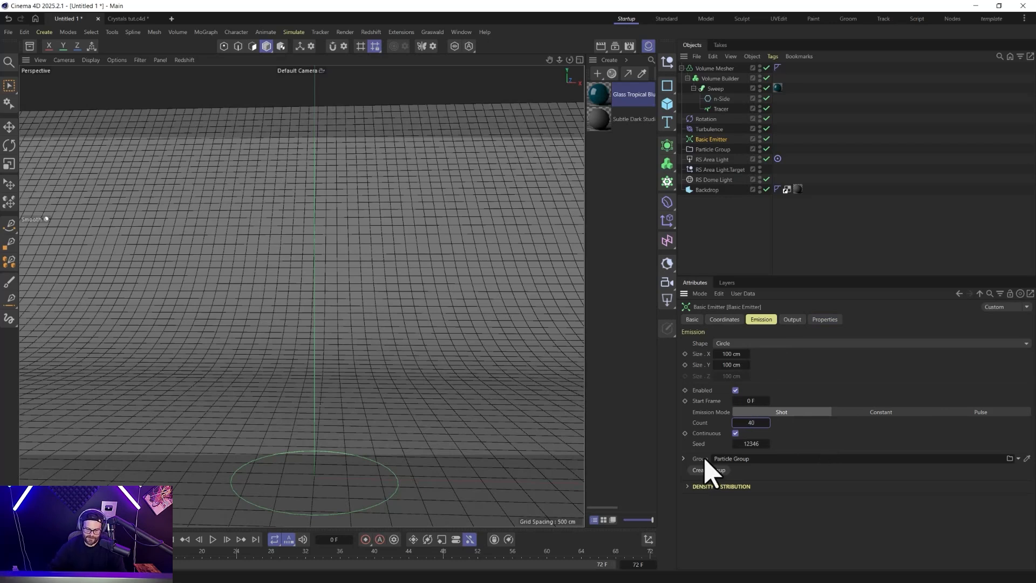
# Thicken the crystals with an n-Side radius of 15 cm and a Sweep cap bevel size of 11.26 cm, replaying to frame 33.
pyautogui.click(721, 99)
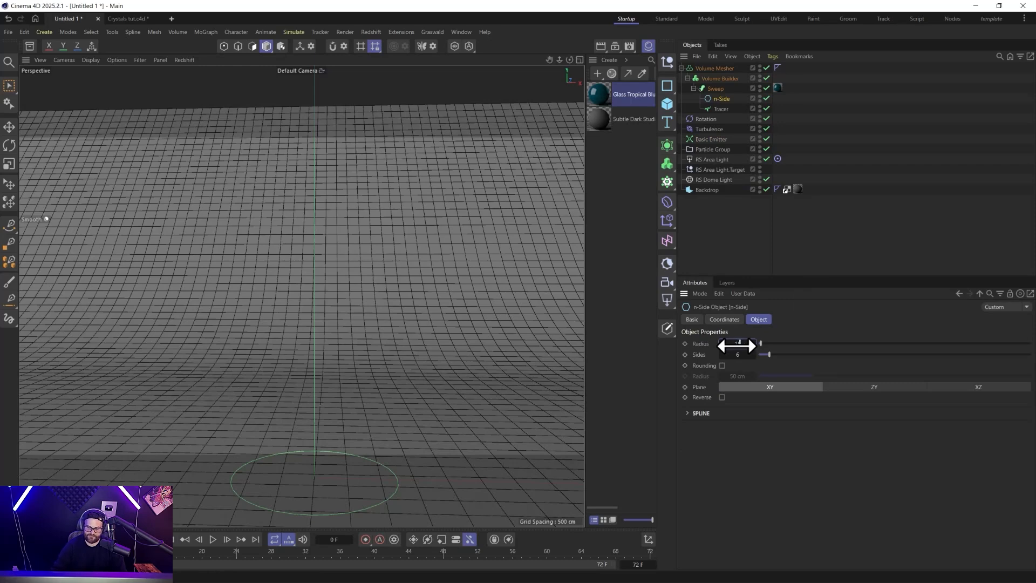
pyautogui.click(213, 540)
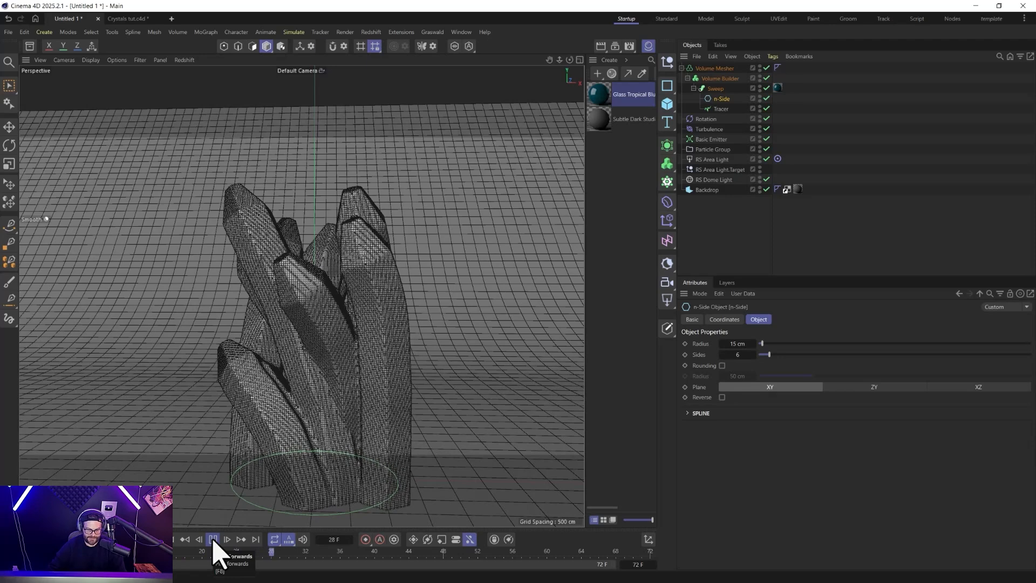
pyautogui.click(213, 540)
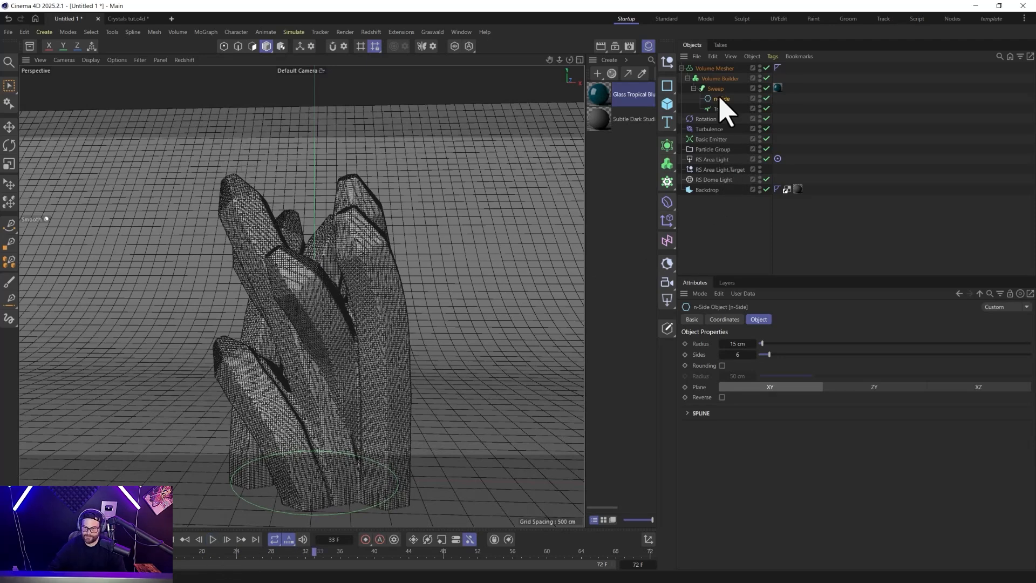
pyautogui.click(718, 88)
pyautogui.moveTo(804, 430); pyautogui.dragTo(814, 430)
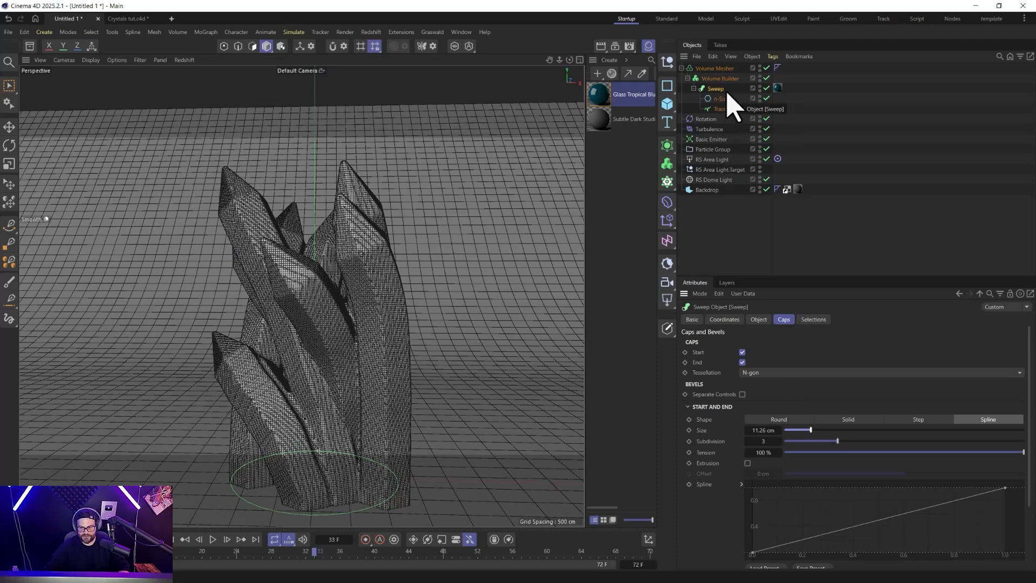
# Duplicate the Sweep with its n-Side and Tracer together with the Basic Emitter and Particle Group.
pyautogui.click(712, 149)
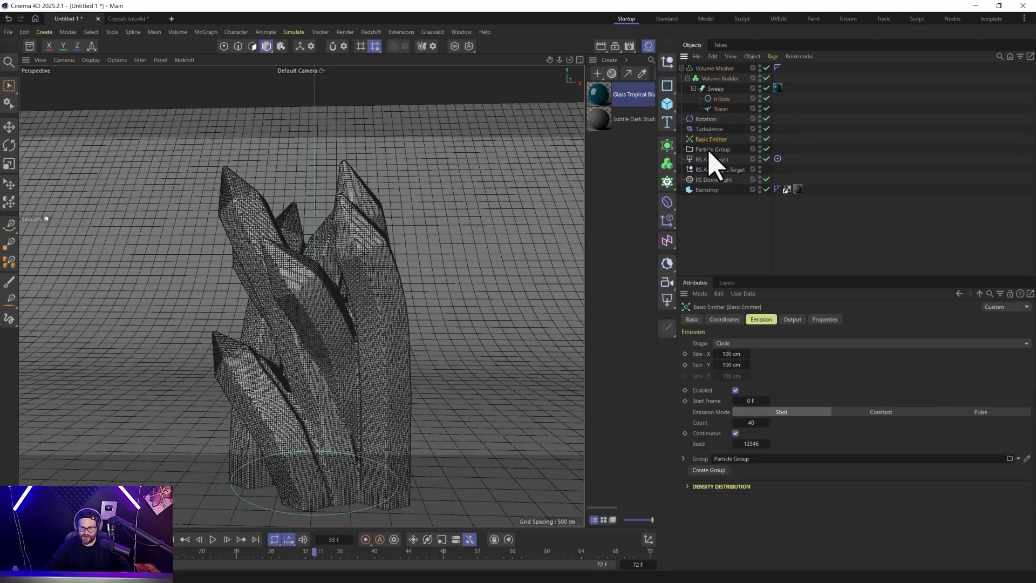
pyautogui.keyDown('ctrl'); pyautogui.click(708, 140); pyautogui.keyUp('ctrl')
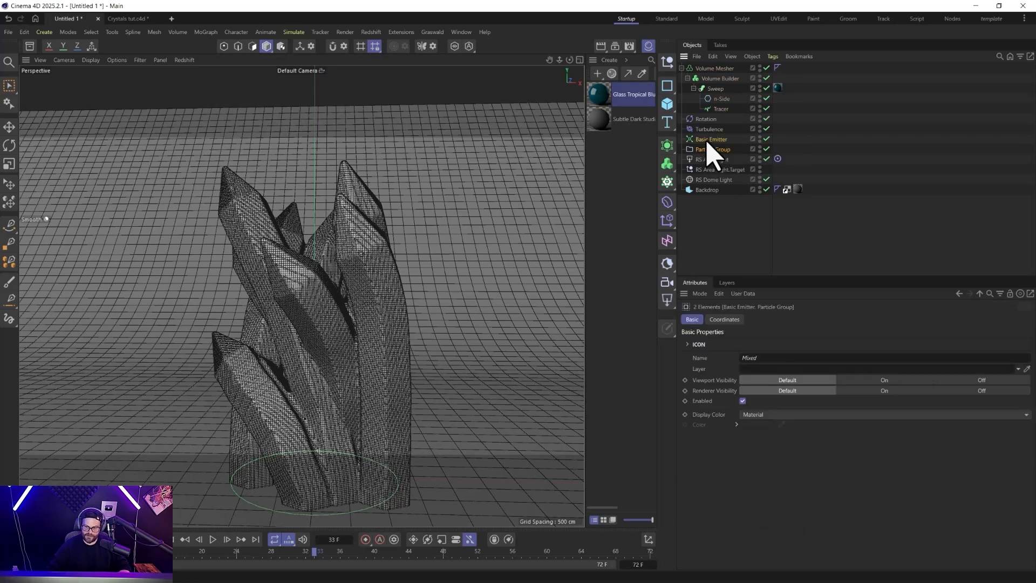
pyautogui.keyDown('ctrl'); pyautogui.click(721, 91); pyautogui.keyUp('ctrl')
pyautogui.keyDown('ctrl'); pyautogui.click(720, 100); pyautogui.keyUp('ctrl')
pyautogui.keyDown('ctrl'); pyautogui.click(722, 110); pyautogui.keyUp('ctrl')
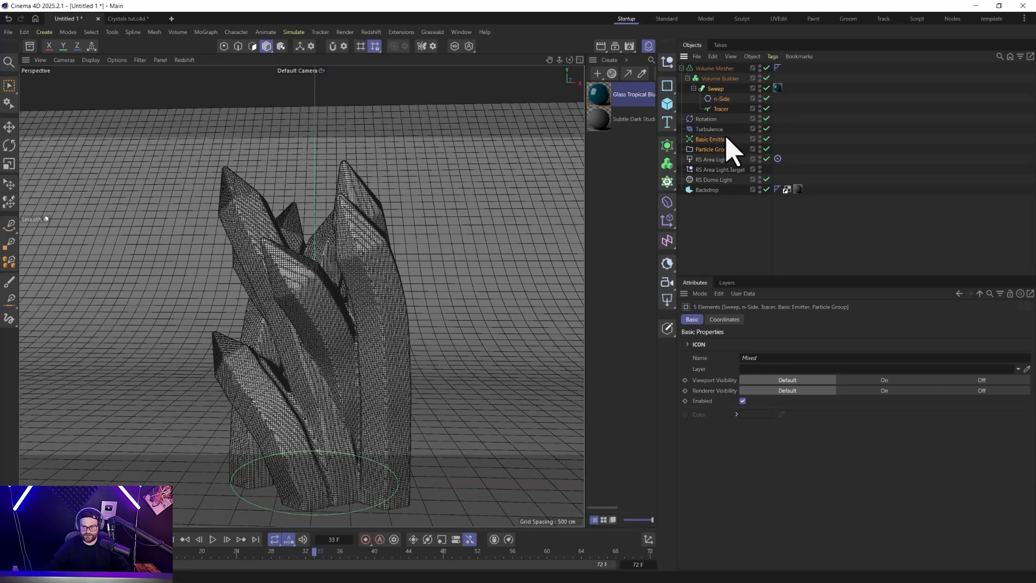
pyautogui.hotkey('ctrl', 'c')
pyautogui.hotkey('ctrl', 'v')
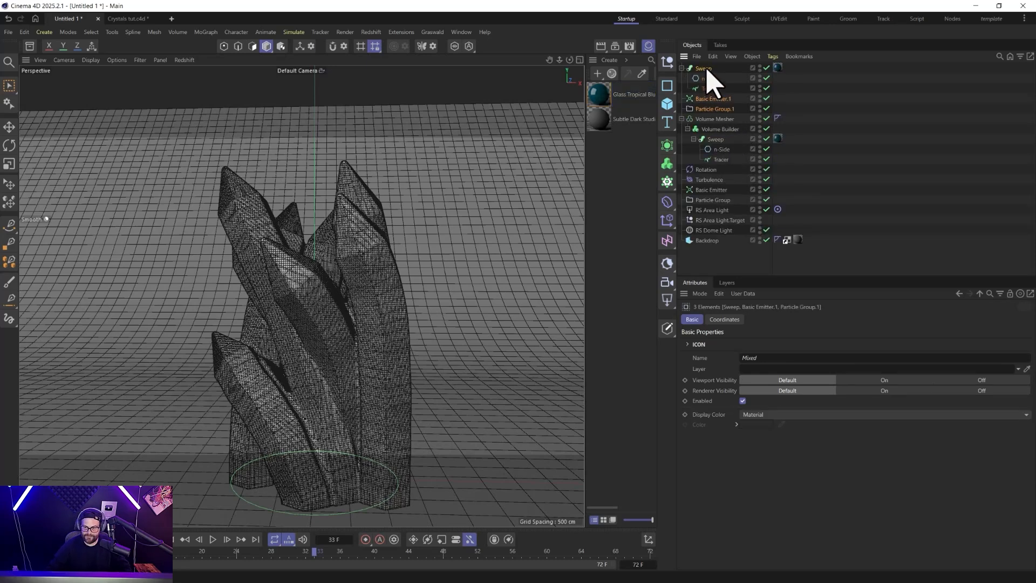
# Rewind to frame 0 and set the duplicated Basic Emitter's count to 120 and seed to 12347.
pyautogui.click(710, 101)
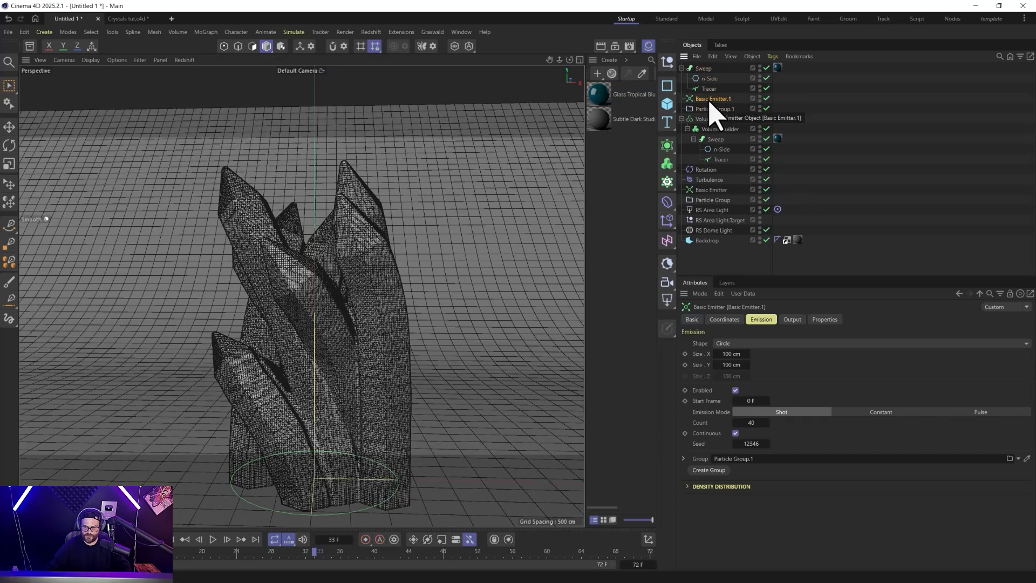
pyautogui.click(185, 539)
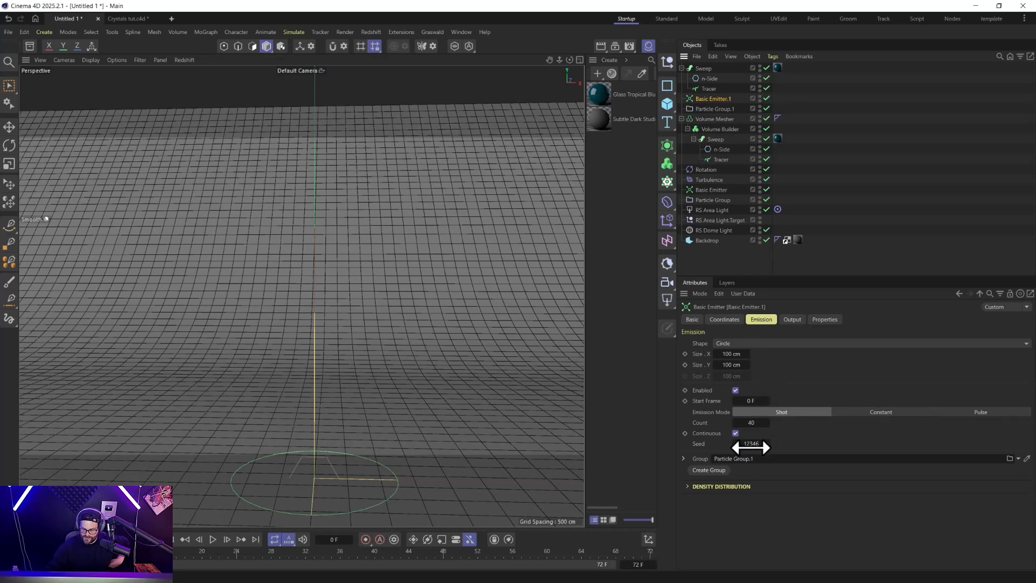
pyautogui.click(751, 423)
pyautogui.write('60')
pyautogui.press('Return')
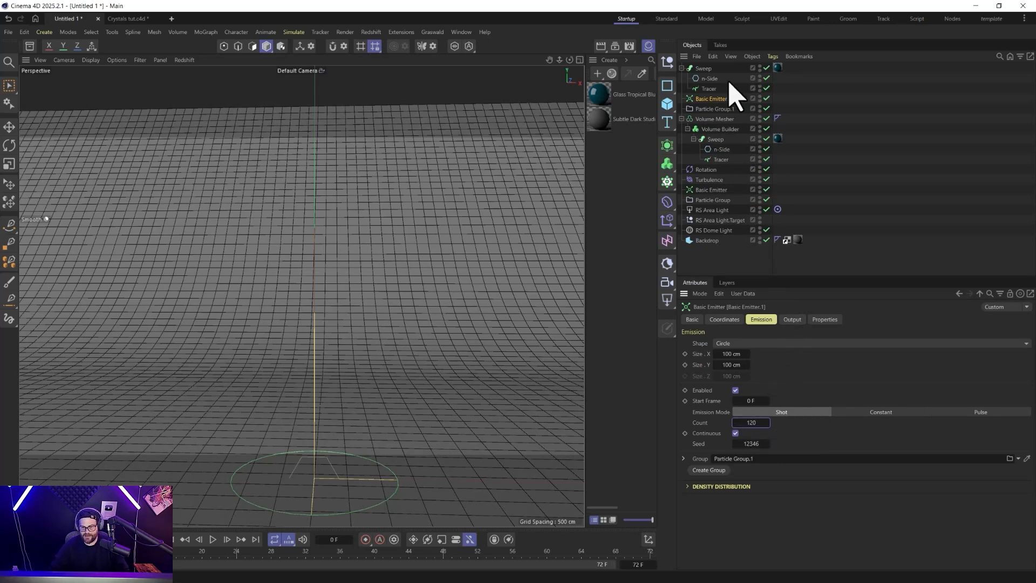
pyautogui.click(768, 444)
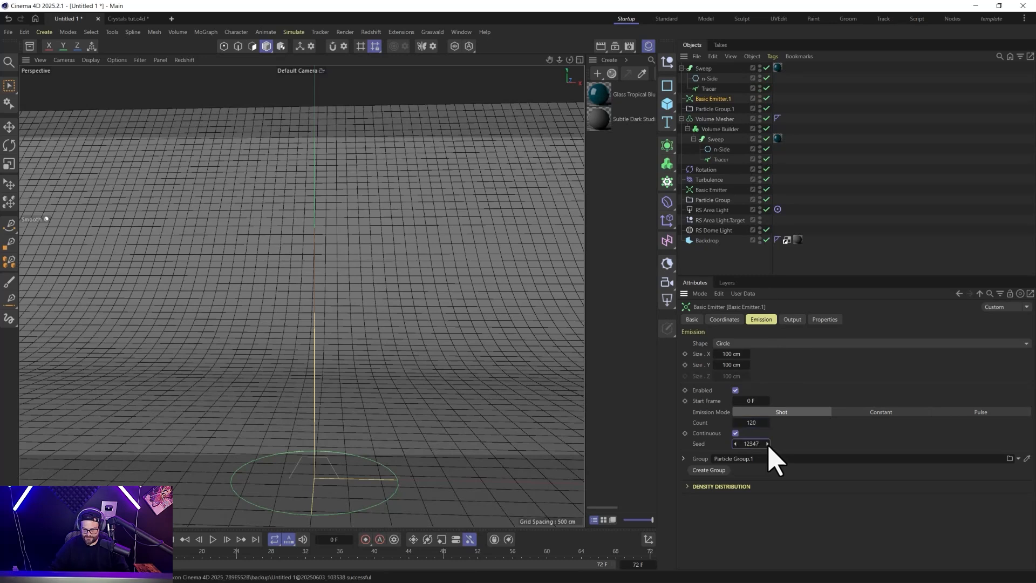
# Reduce the duplicated n-Side's radius and check which particle group the duplicated Tracer is linked to.
pyautogui.click(710, 79)
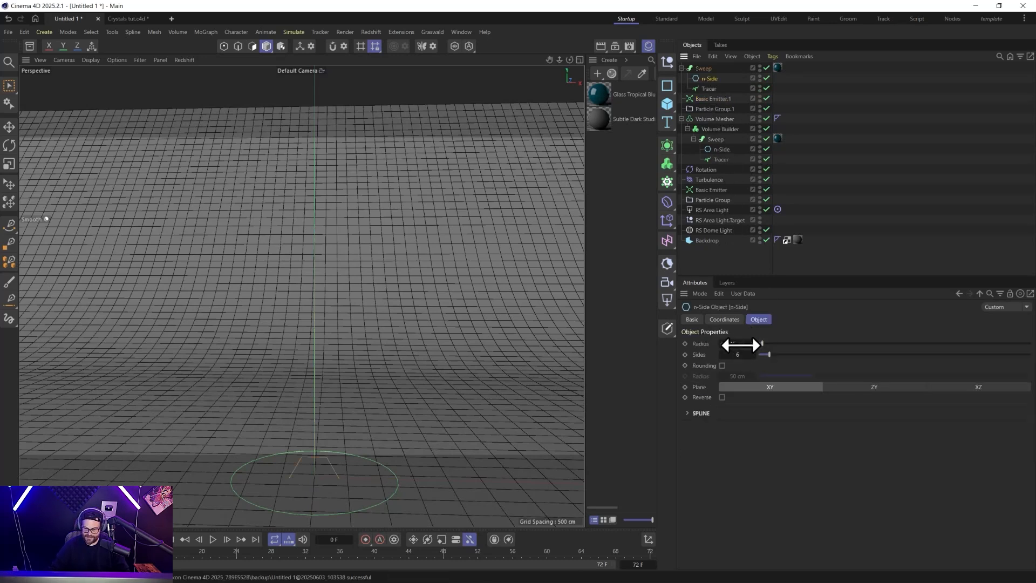
pyautogui.moveTo(740, 345); pyautogui.dragTo(737, 344)
pyautogui.click(717, 90)
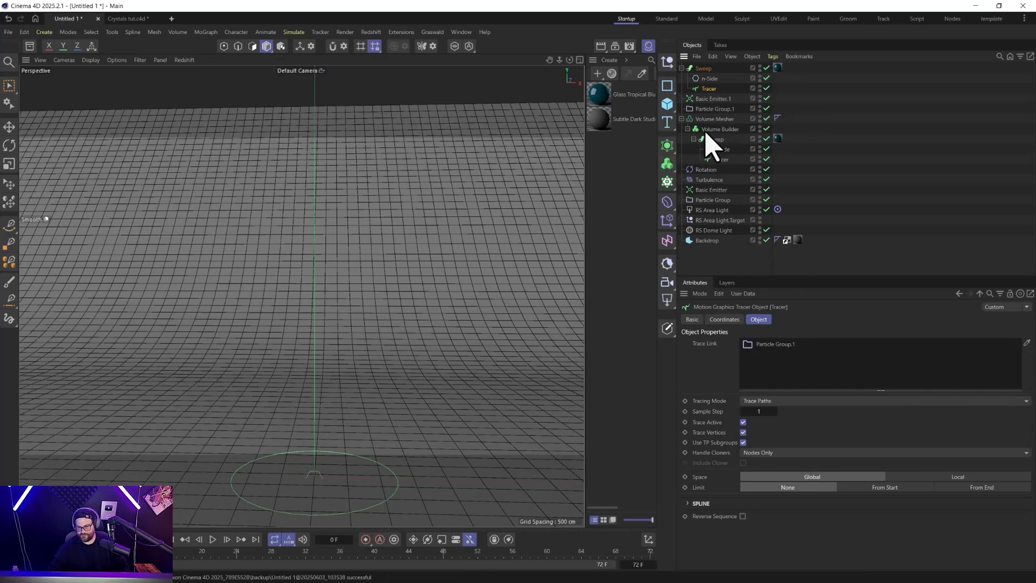
# Put the duplicated Sweep in a 1 cm voxel Volume Builder under a new Volume Mesher, and disable both Volume Meshers and Builders.
pyautogui.click(702, 69)
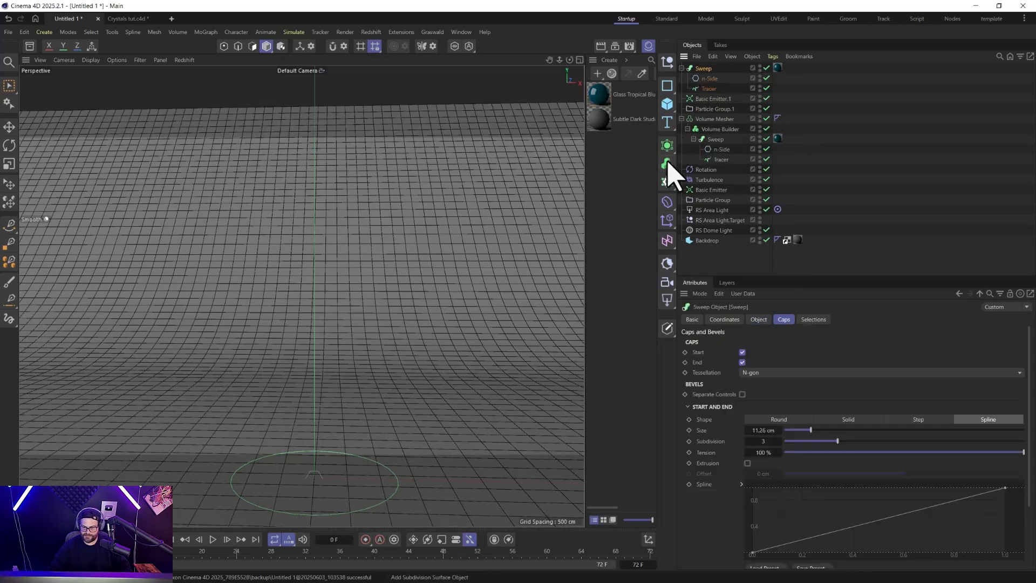
pyautogui.moveTo(668, 165); pyautogui.dragTo(704, 179)
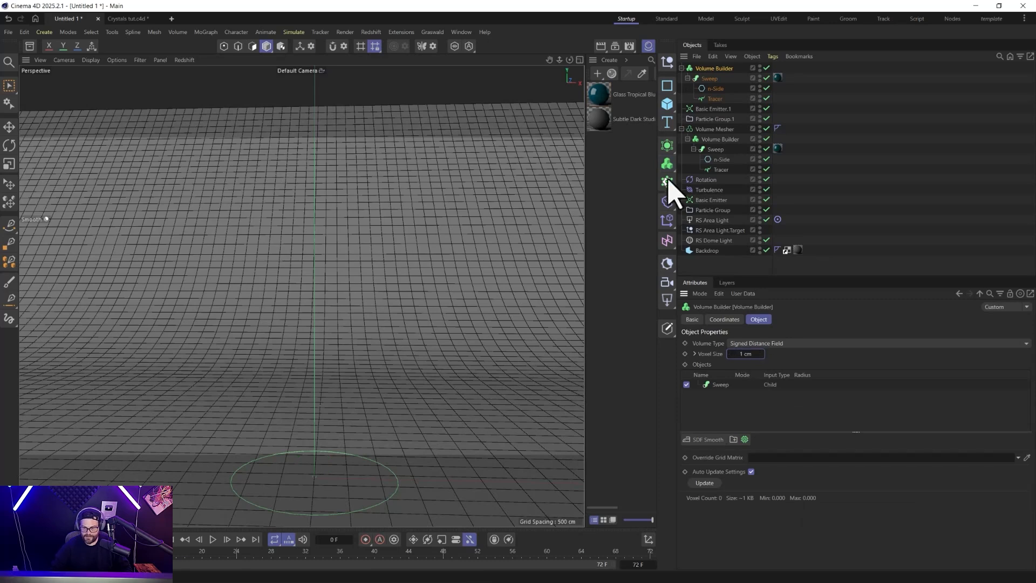
pyautogui.moveTo(667, 163); pyautogui.dragTo(705, 198)
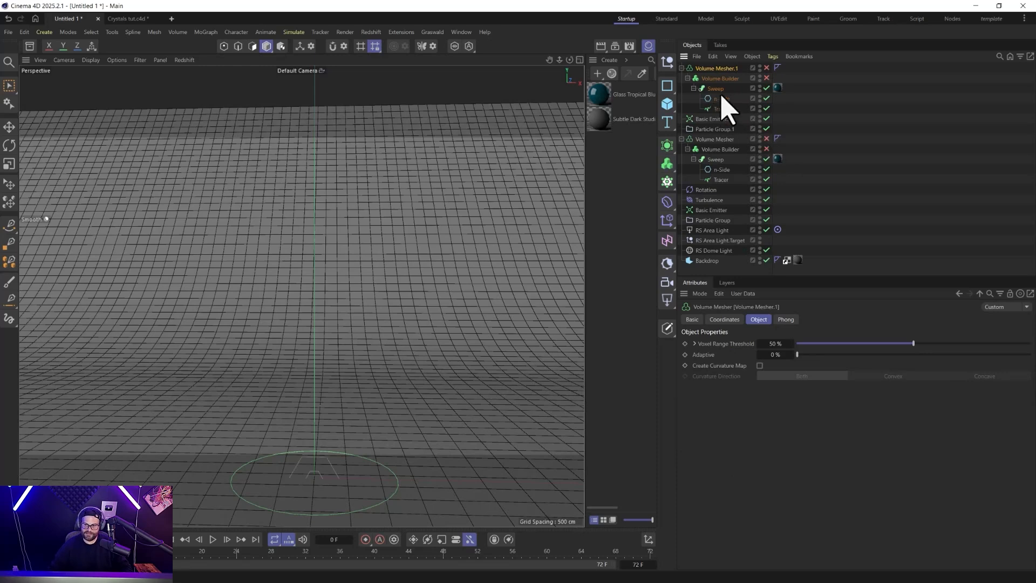
# Play the simulation to frame 37 and try to change the viewport's display shading for the crystals.
pyautogui.click(213, 540)
pyautogui.click(213, 540)
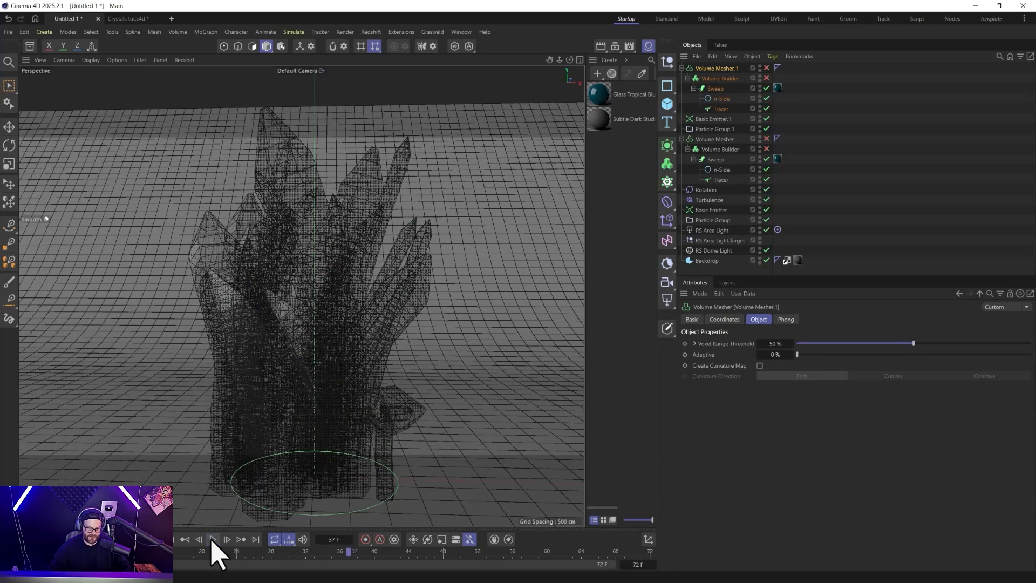
pyautogui.click(93, 60)
pyautogui.click(103, 110)
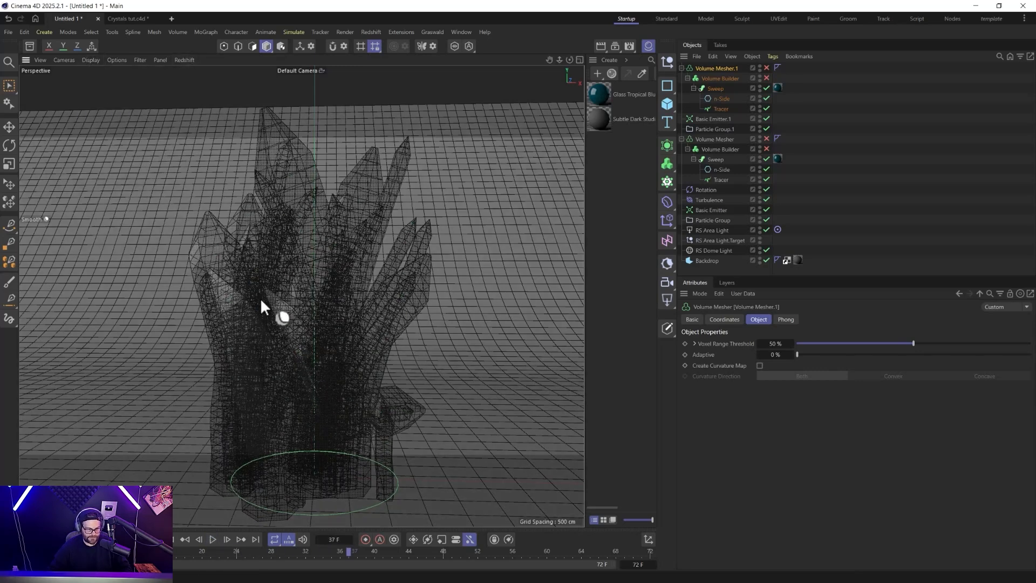
pyautogui.scroll(-2, 243, 302)
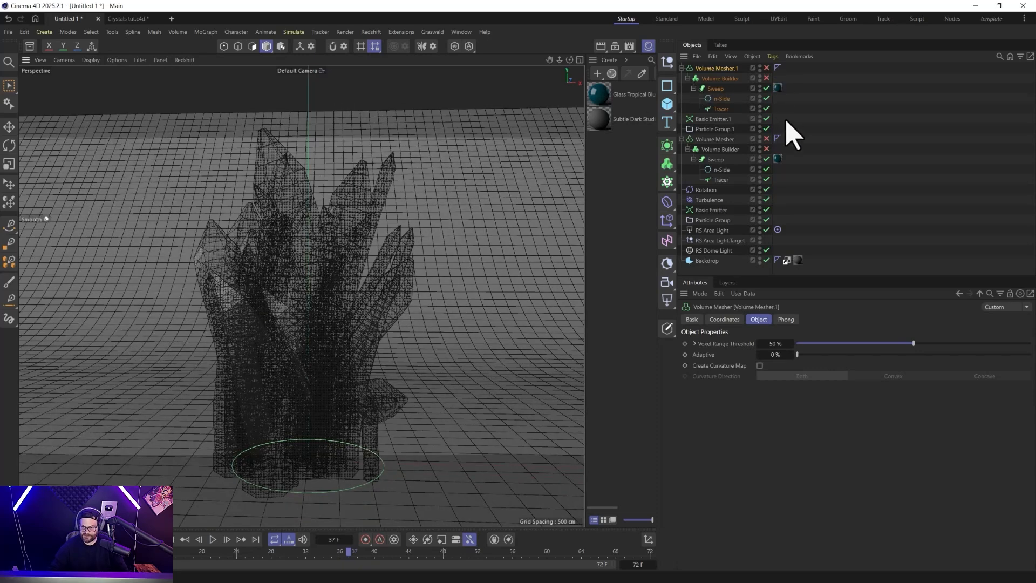
# Delete the glass material tags from both Sweep objects so the crystals display opaque.
pyautogui.click(777, 88)
pyautogui.press('Delete')
pyautogui.click(778, 158)
pyautogui.press('Delete')
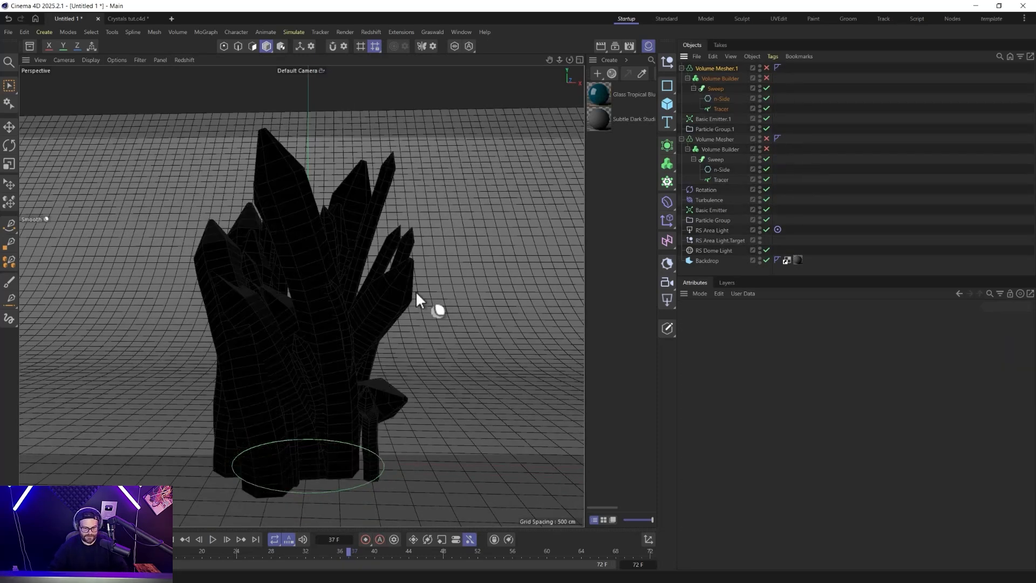
pyautogui.keyDown('alt'); pyautogui.moveTo(273, 356); pyautogui.dragTo(272, 330); pyautogui.keyUp('alt')
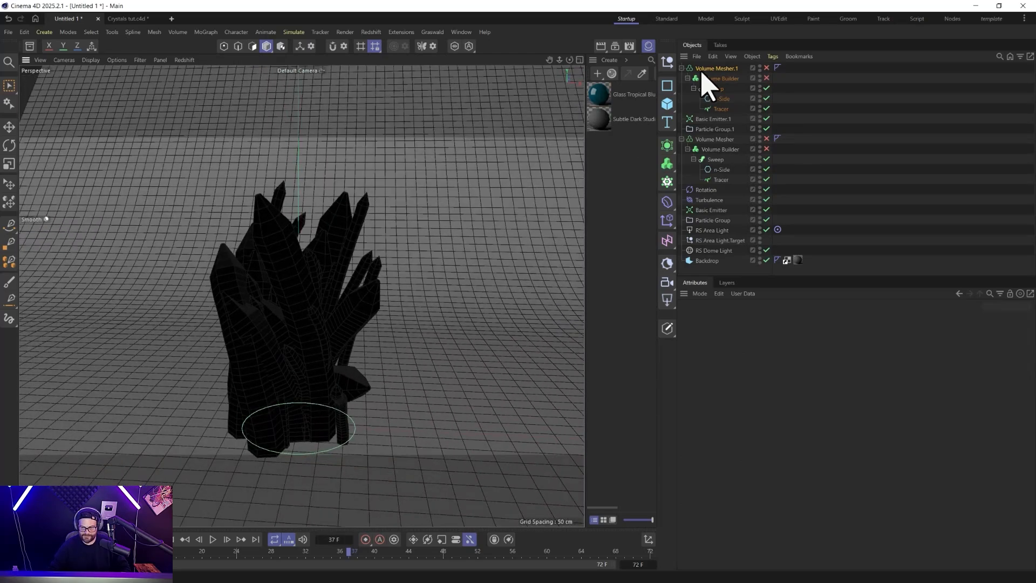
# Set the duplicated n-Side's radius to 9 cm and re-enable both Volume Meshers and their Volume Builders.
pyautogui.click(721, 99)
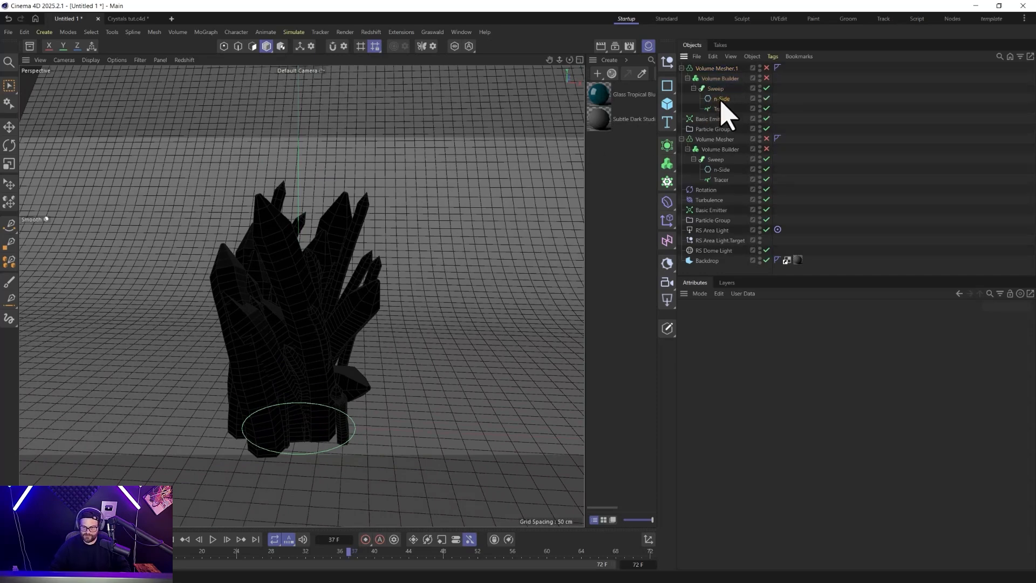
pyautogui.scroll(4, 754, 344)
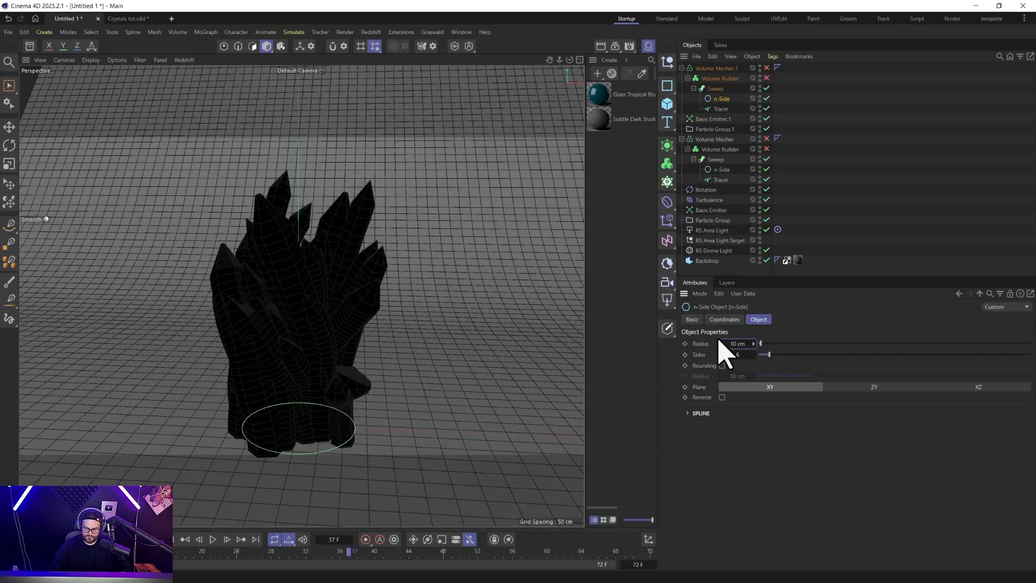
pyautogui.scroll(-1, 724, 344)
pyautogui.keyDown('alt'); pyautogui.moveTo(540, 329); pyautogui.dragTo(294, 290); pyautogui.keyUp('alt')
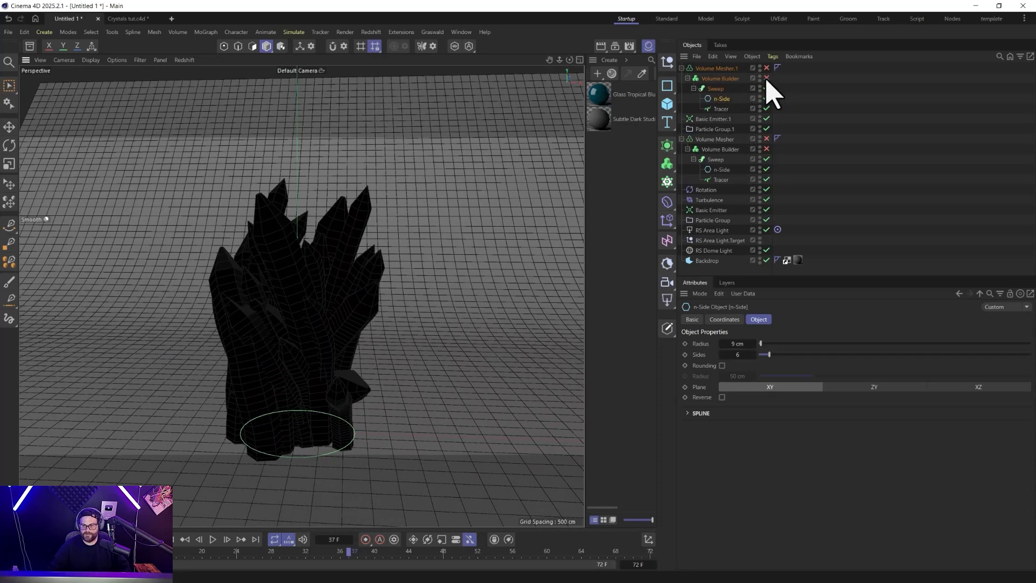
pyautogui.moveTo(767, 68); pyautogui.dragTo(766, 78)
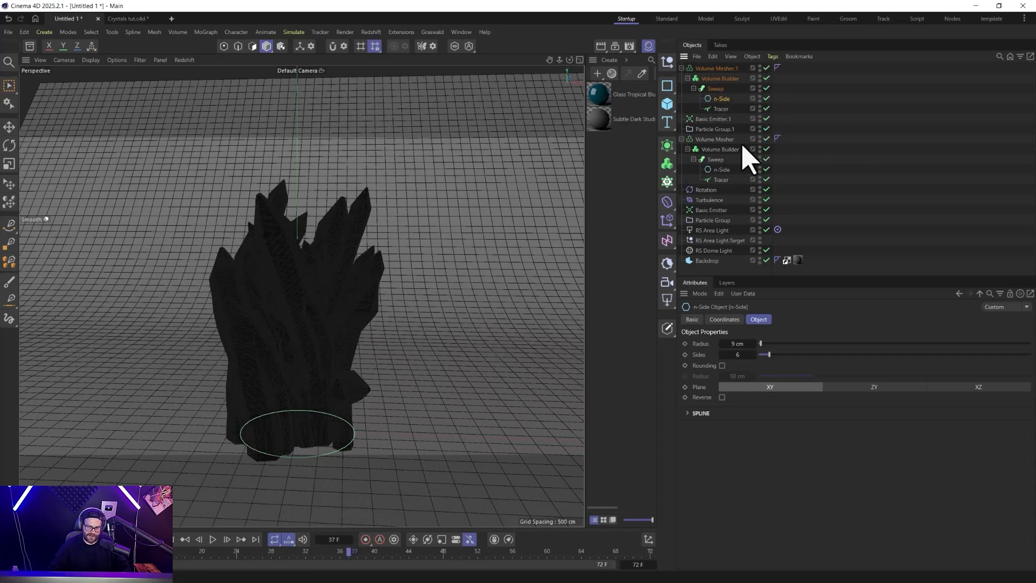
# Convert both Volume Meshers into polygon meshes with Current State to Object, group the results together in the hierarchy, and return the timeline to frame 0.
pyautogui.rightClick(721, 71)
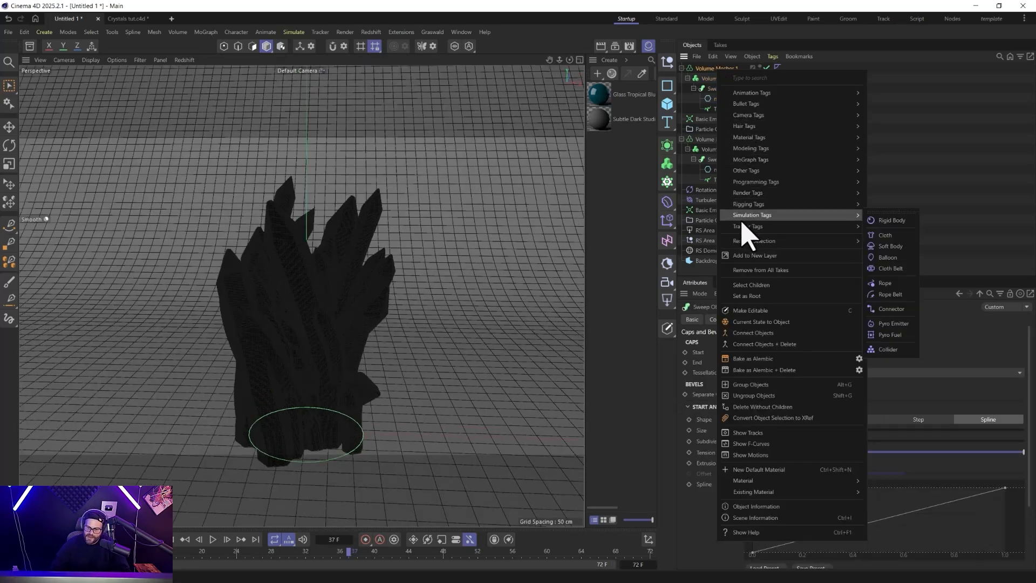
pyautogui.click(764, 333)
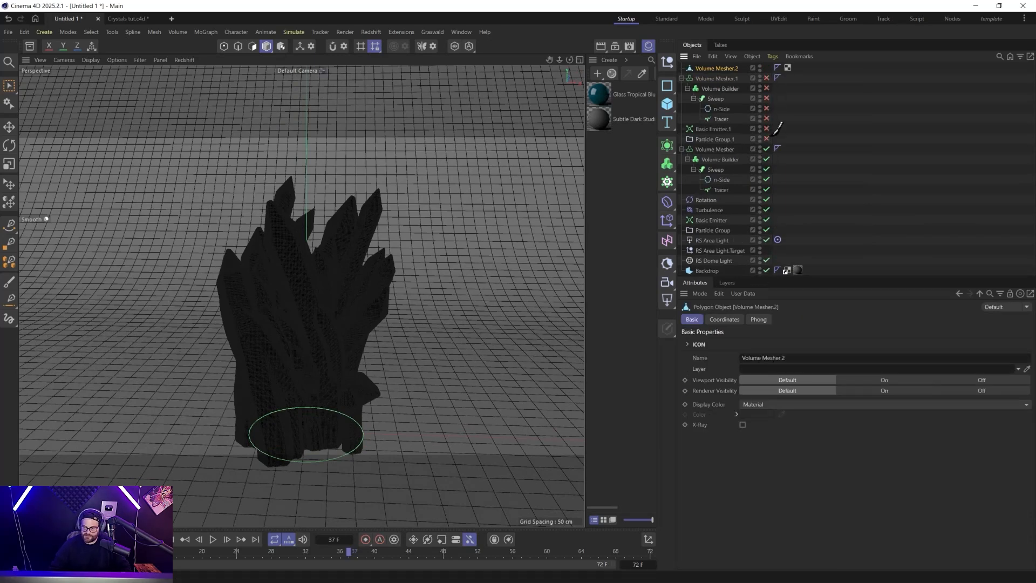
pyautogui.click(711, 150)
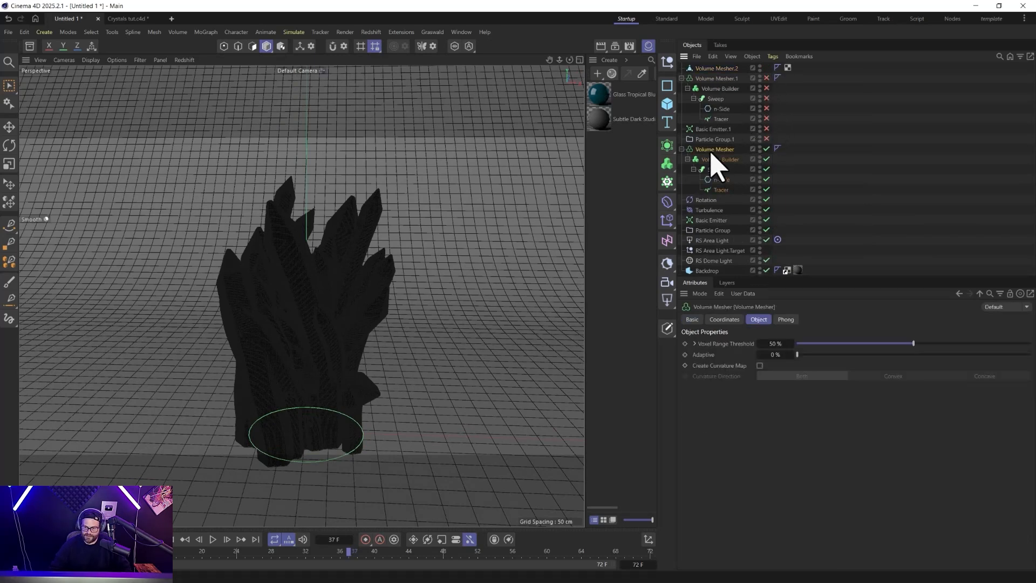
pyautogui.rightClick(712, 151)
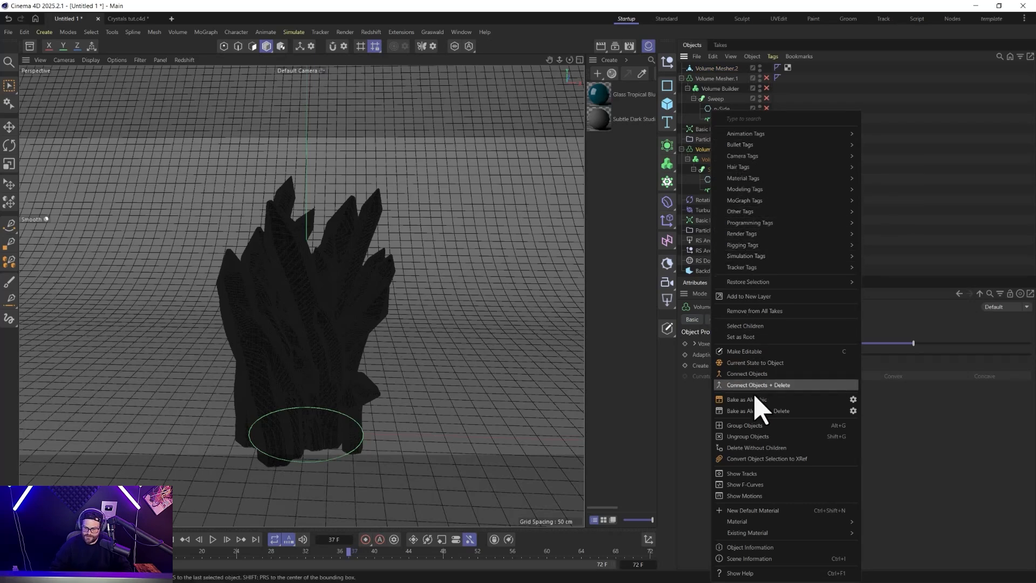
pyautogui.click(755, 362)
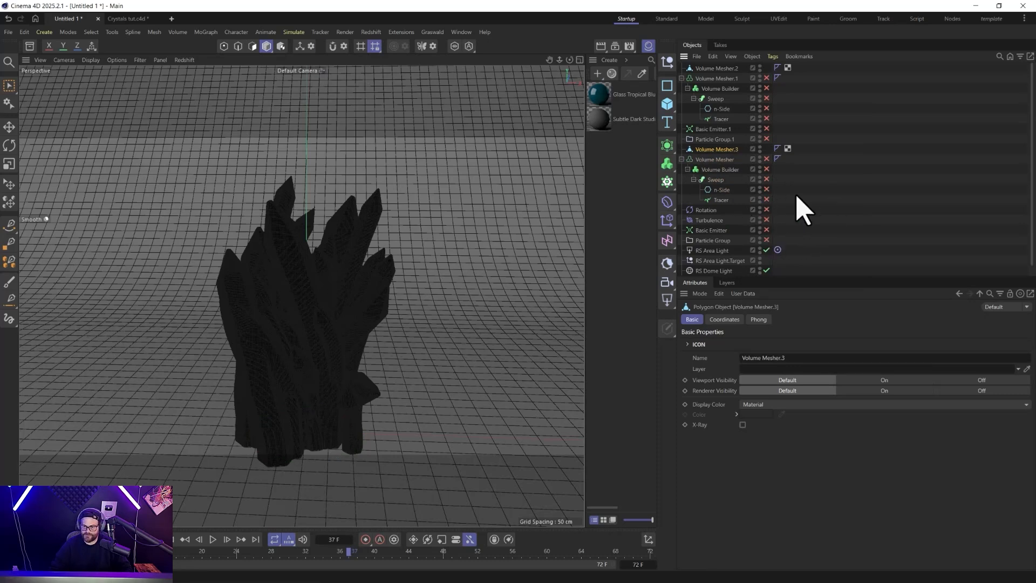
pyautogui.moveTo(711, 63); pyautogui.dragTo(705, 64)
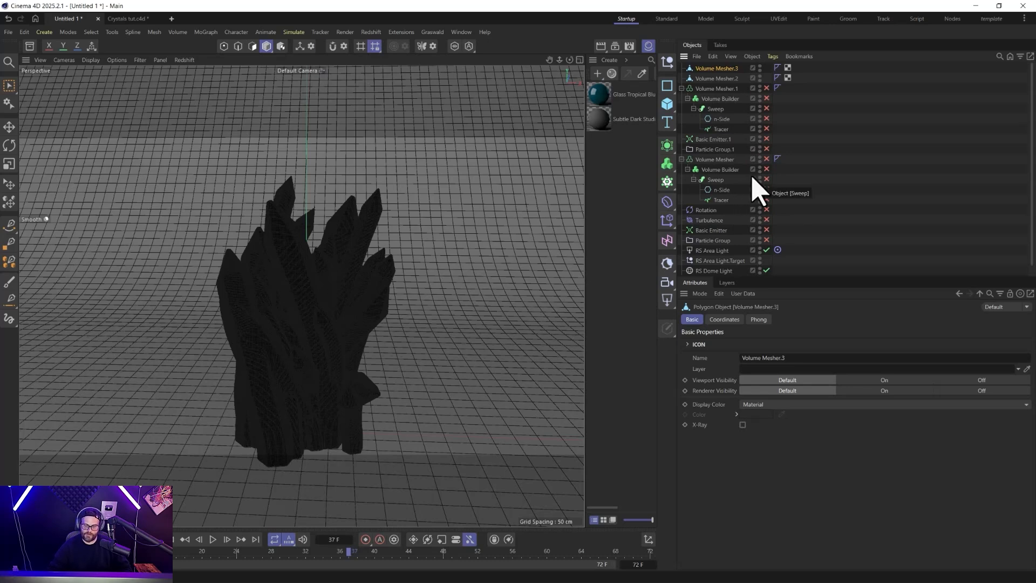
pyautogui.click(185, 536)
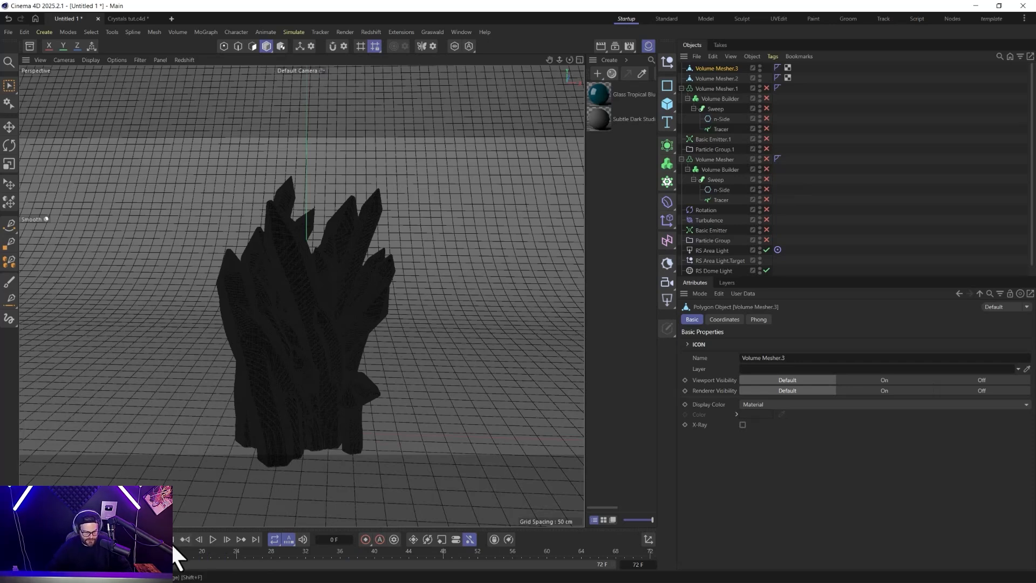
# Merge the two baked meshes with Connect Objects + Delete and rename the result Crystal1.
pyautogui.keyDown('ctrl'); pyautogui.click(705, 81); pyautogui.keyUp('ctrl')
pyautogui.rightClick(705, 82)
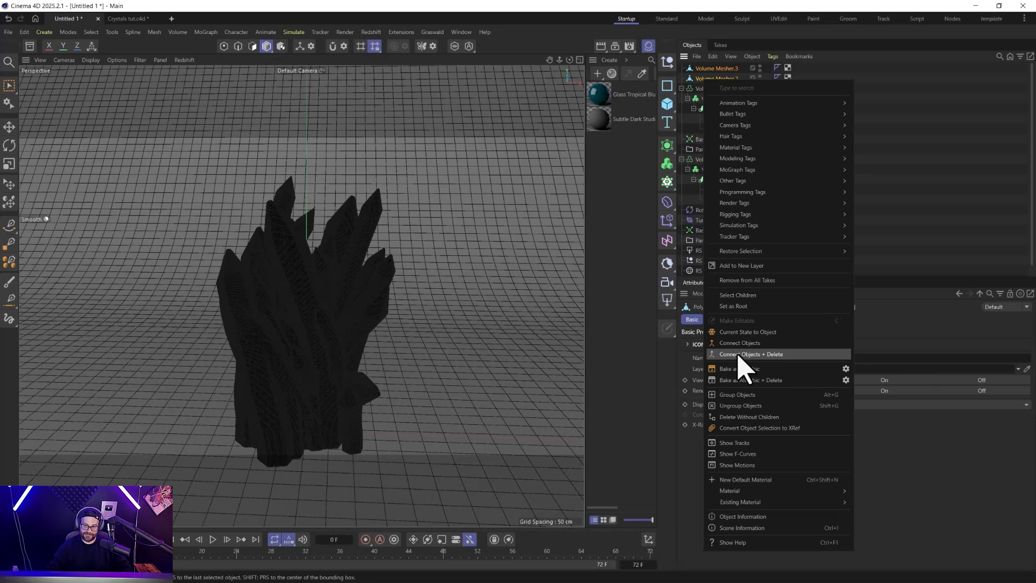
pyautogui.click(739, 354)
pyautogui.doubleClick(727, 69)
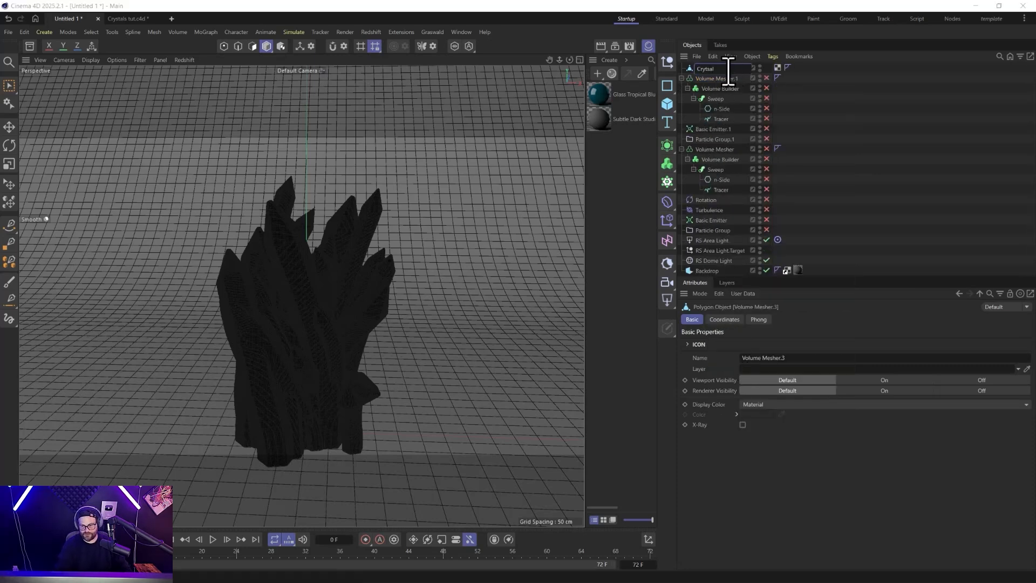
pyautogui.write('Crystal1')
pyautogui.press('Return')
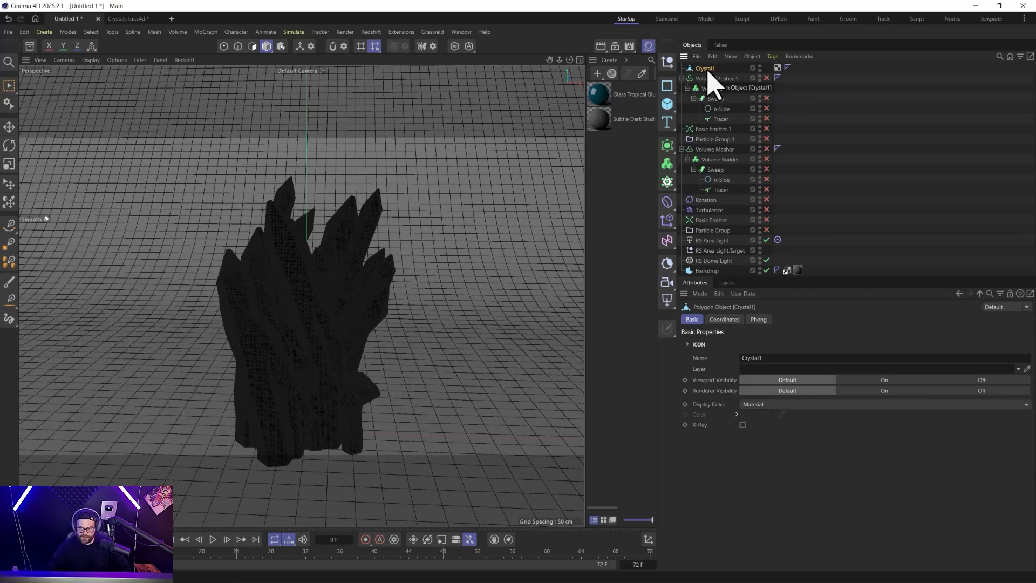
# Put Crystal1 under a Polygon Reduction generator and enable Preserve UV Boundaries.
pyautogui.click(667, 146)
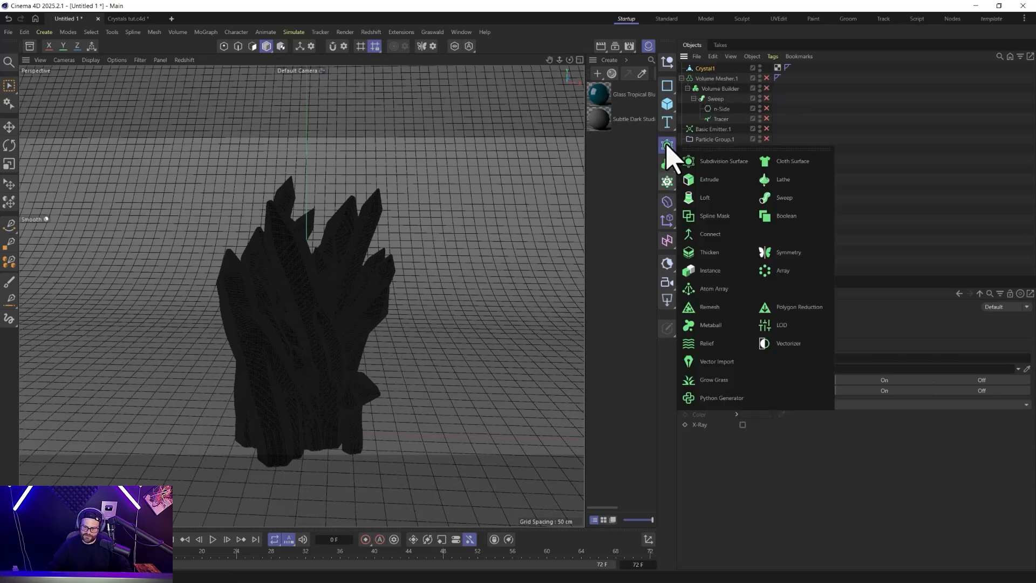
pyautogui.click(782, 319)
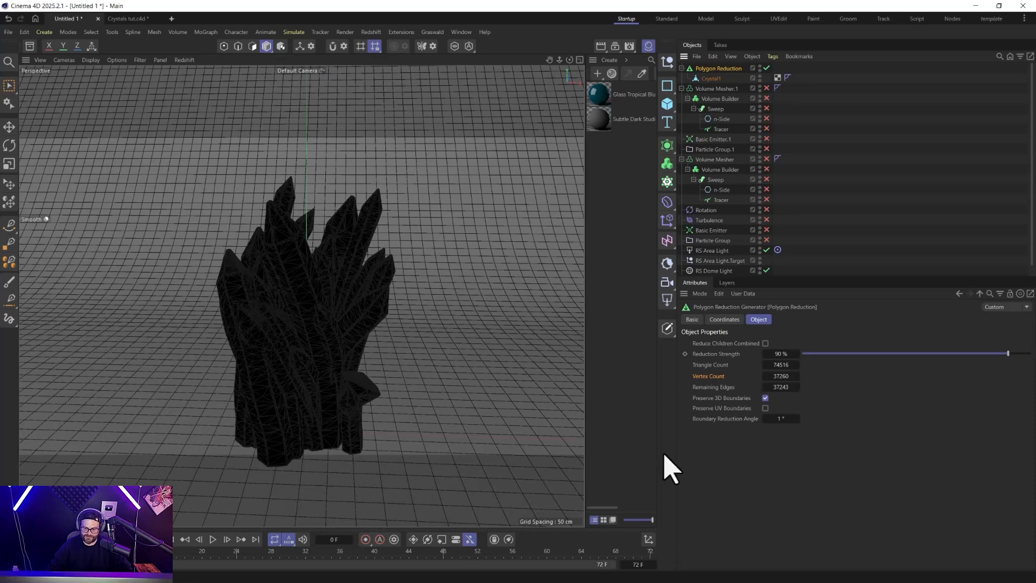
pyautogui.click(765, 408)
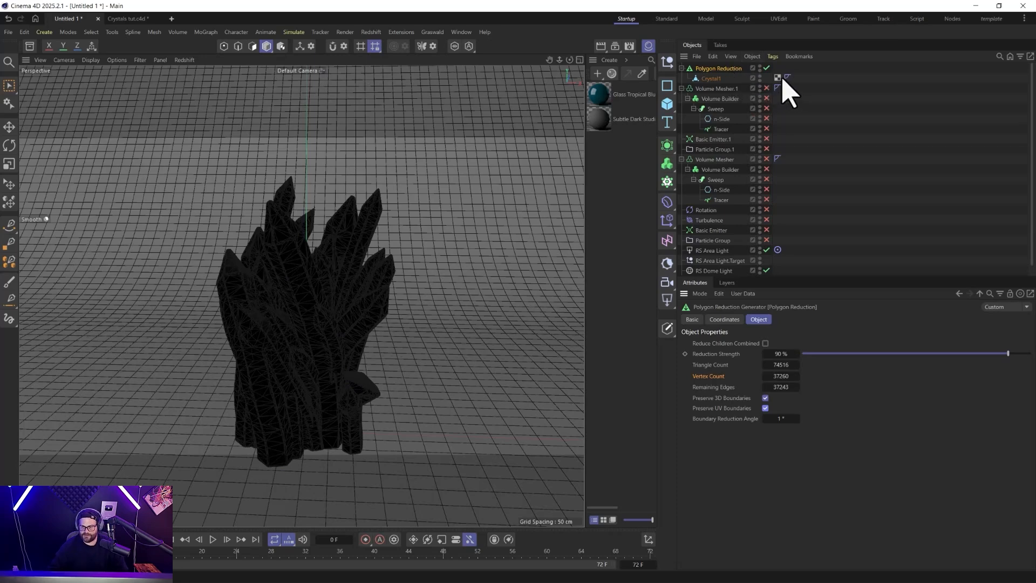
# Bake the Polygon Reduction into a separate mesh with Current State to Object and hide the generator and its child.
pyautogui.rightClick(729, 69)
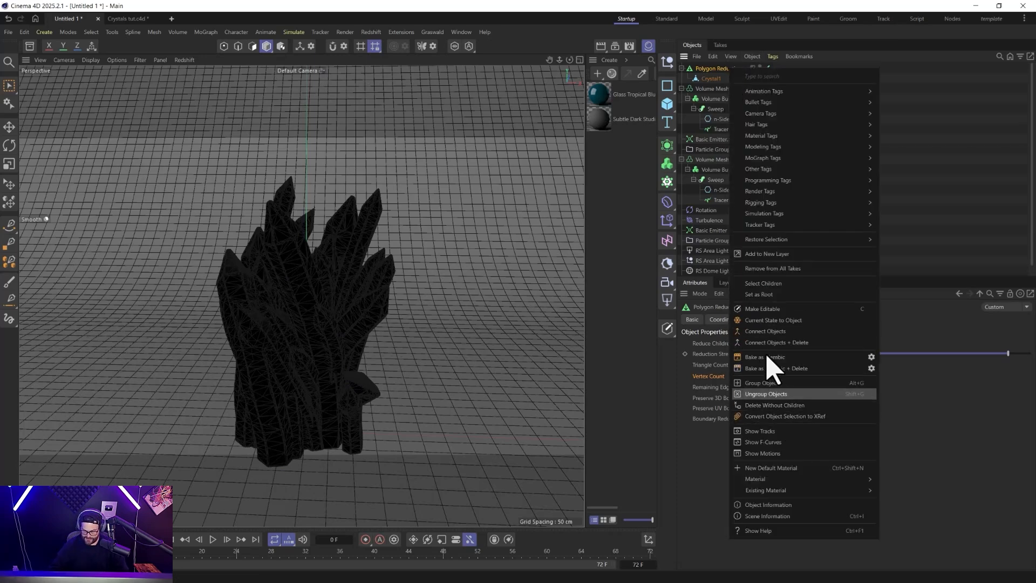
pyautogui.click(769, 321)
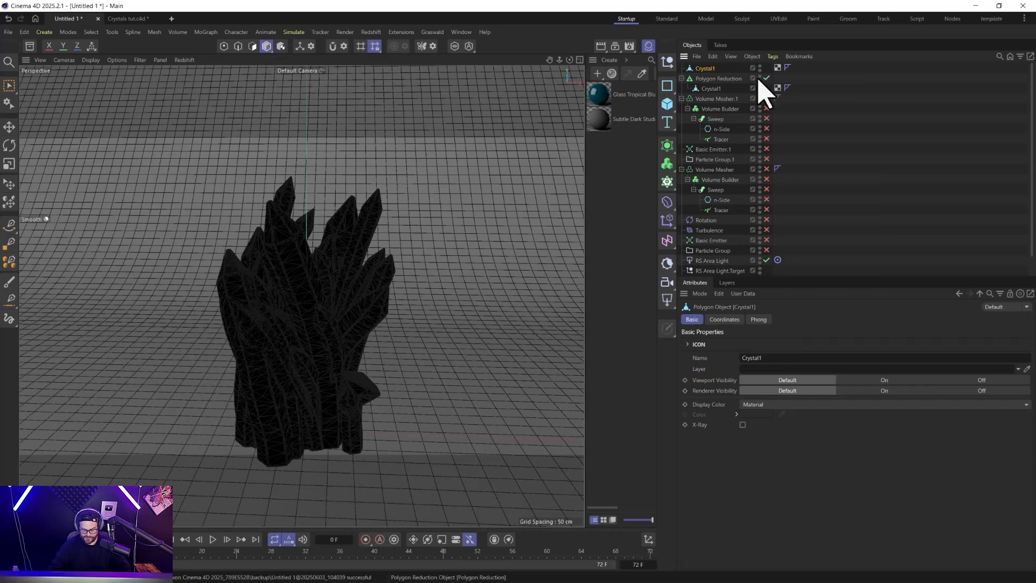
pyautogui.keyDown('alt'); pyautogui.click(761, 77); pyautogui.keyUp('alt')
pyautogui.keyDown('alt'); pyautogui.moveTo(761, 77); pyautogui.dragTo(760, 88); pyautogui.keyUp('alt')
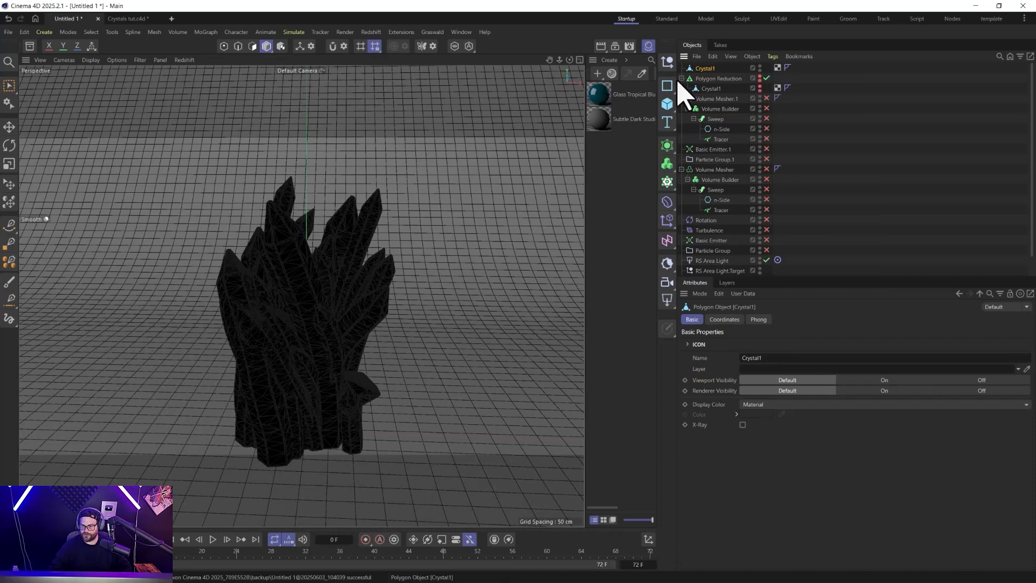
# Render the baked crystal with the Glass Tropical Blue material in the Redshift RenderView, and delete that baked copy.
pyautogui.moveTo(605, 108); pyautogui.dragTo(702, 70)
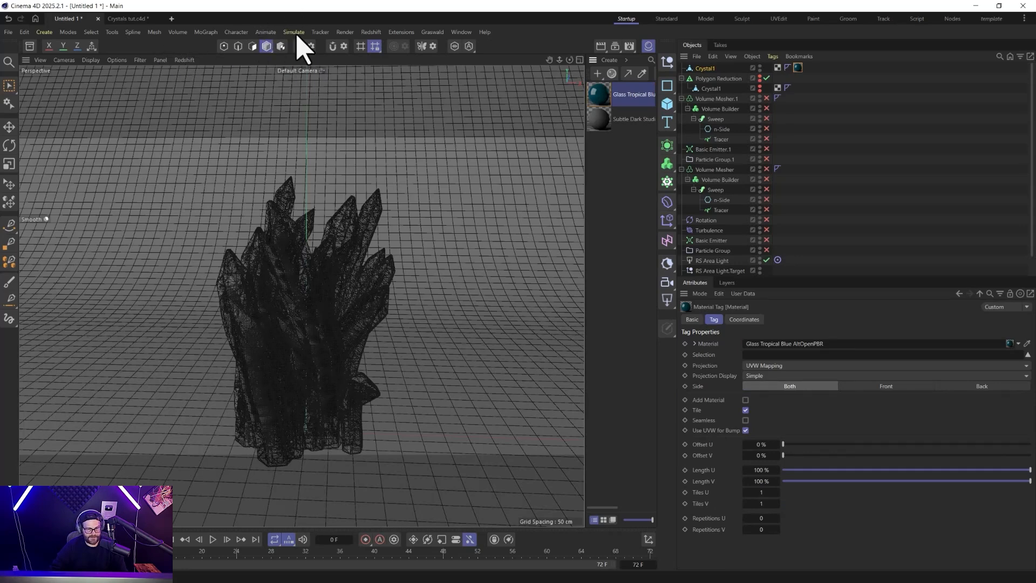
pyautogui.click(371, 31)
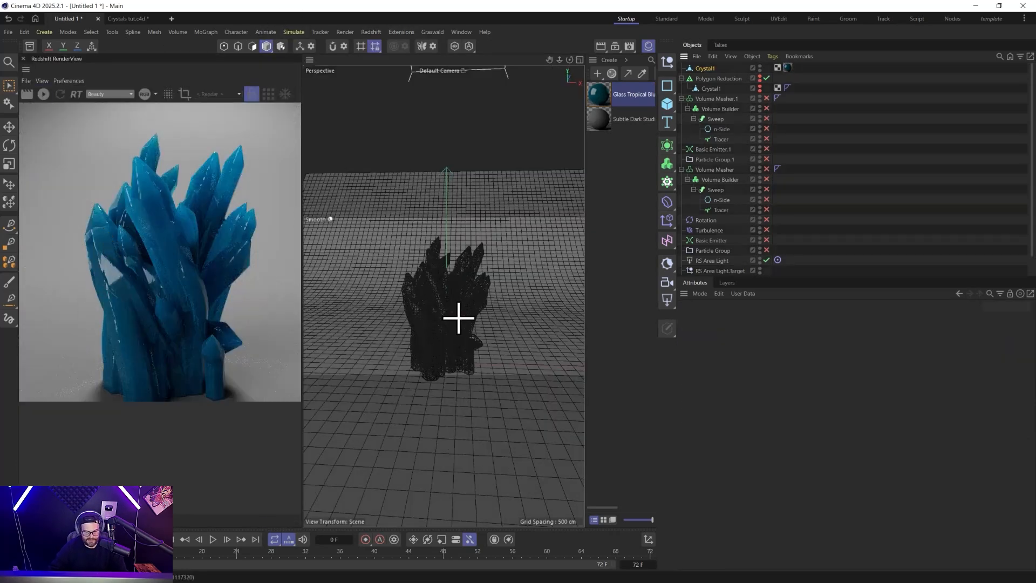
pyautogui.click(705, 69)
pyautogui.moveTo(707, 71); pyautogui.dragTo(717, 81)
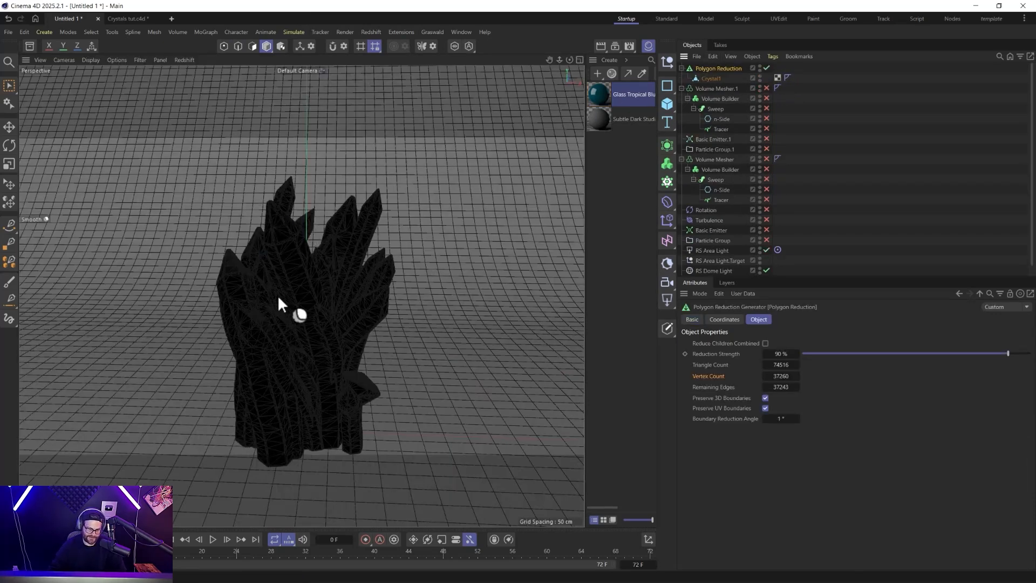
# Set the Polygon Reduction's reduction strength to 99.9%.
pyautogui.click(773, 353)
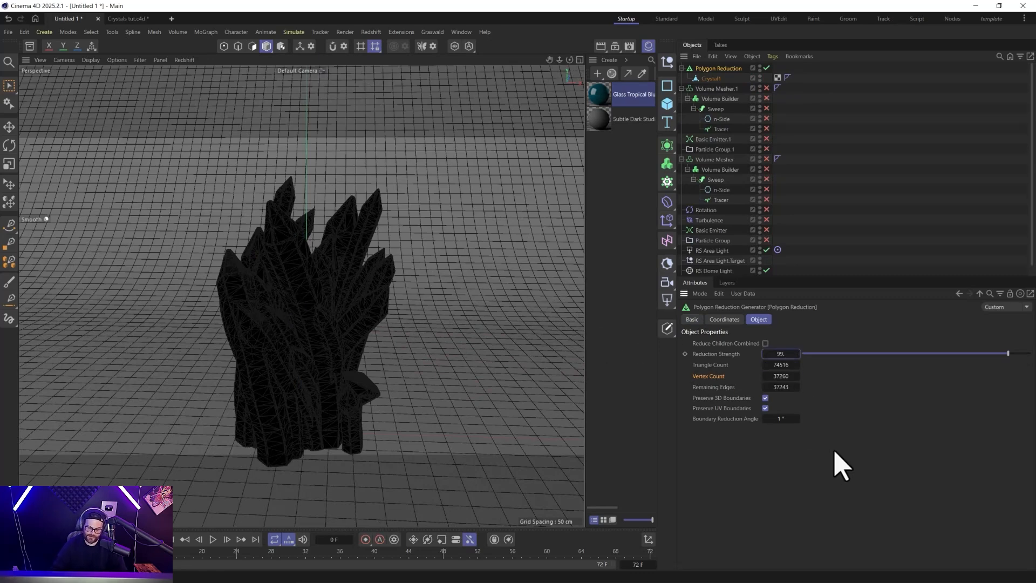
pyautogui.press('Return')
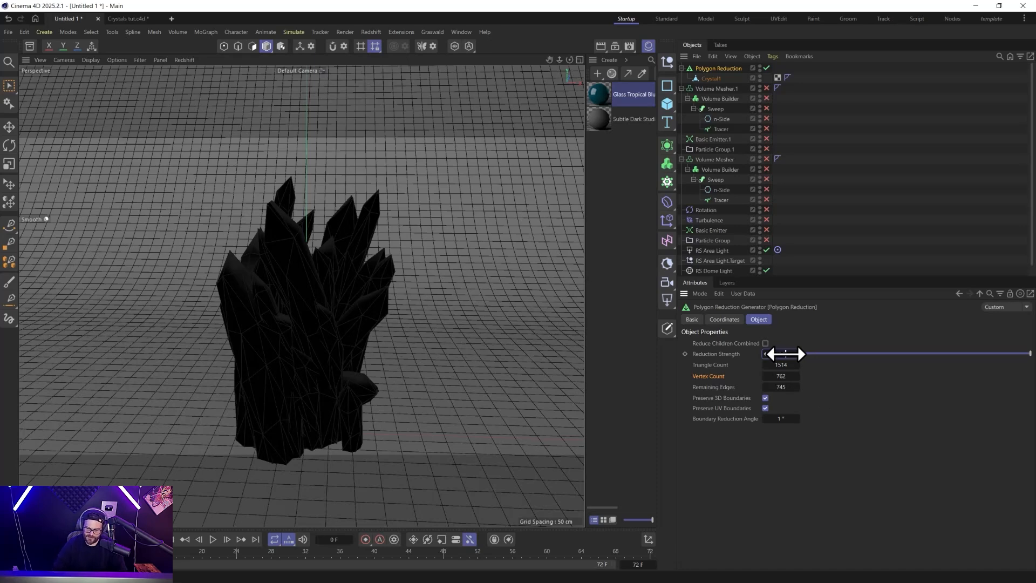
pyautogui.moveTo(786, 354); pyautogui.dragTo(787, 353)
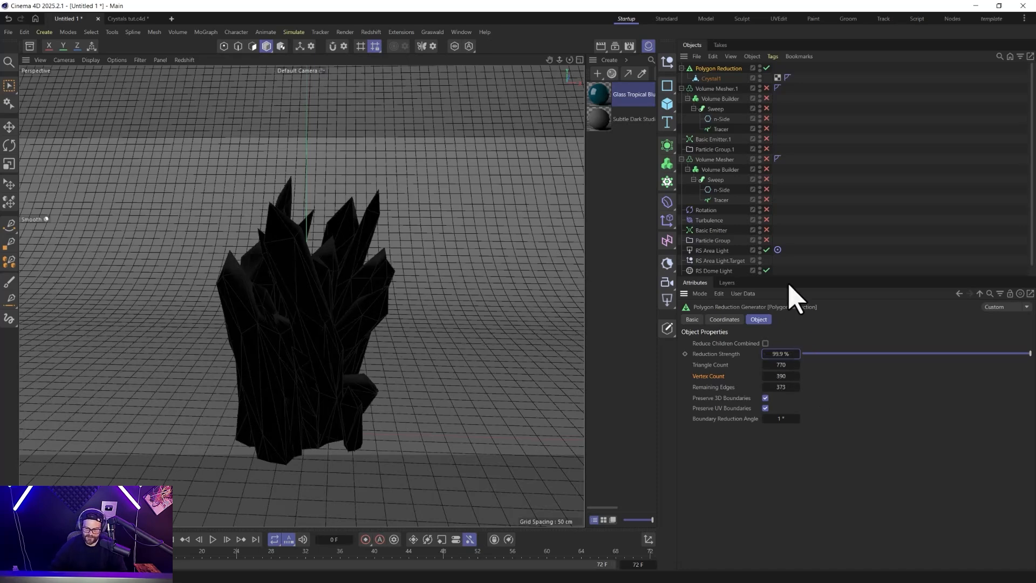
# Bake the strongly reduced crystal with Current State to Object, hide the Polygon Reduction and its child, and rename the baked mesh Crystal1.1.
pyautogui.rightClick(716, 75)
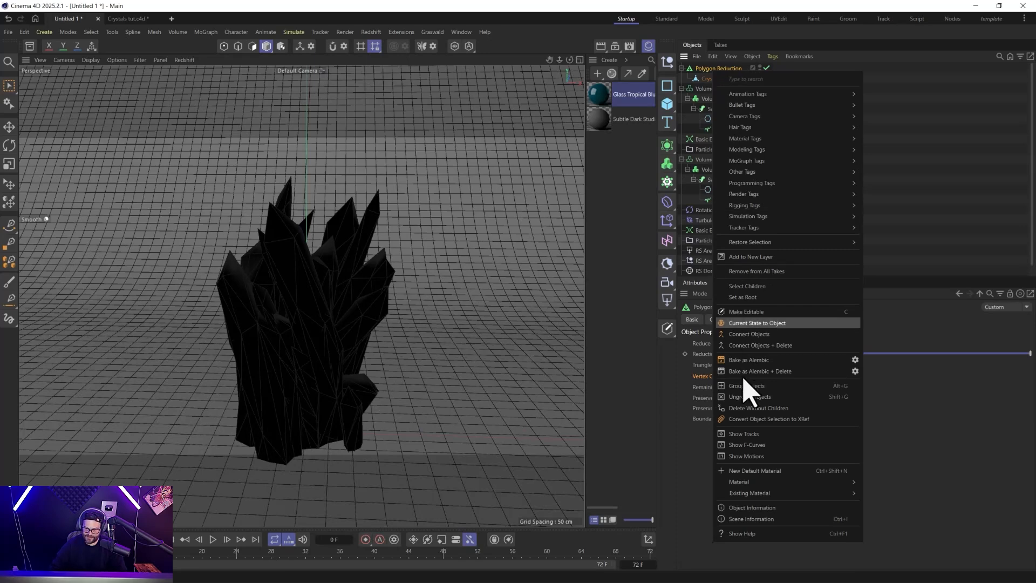
pyautogui.click(751, 324)
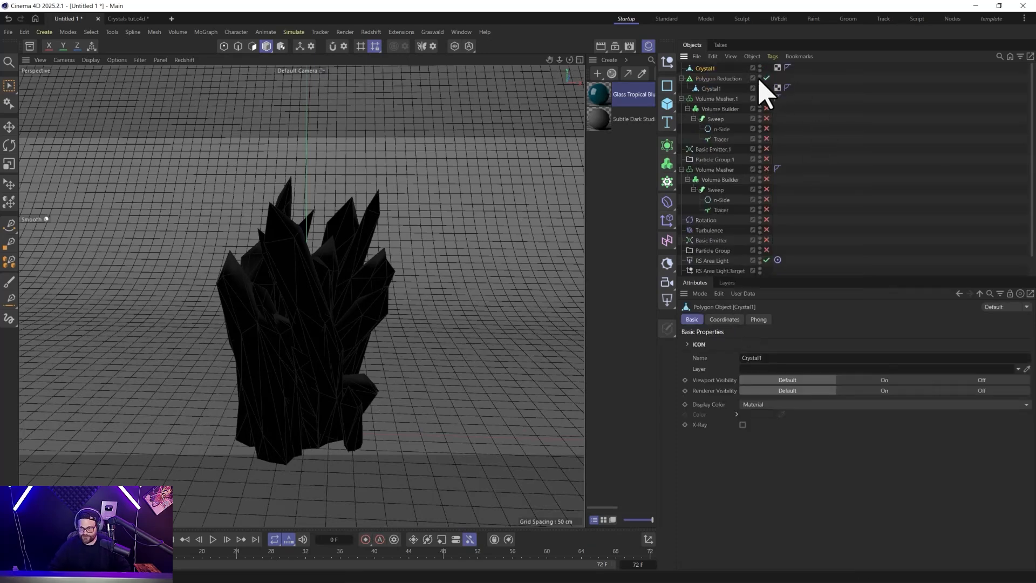
pyautogui.click(721, 69)
pyautogui.click(720, 67)
pyautogui.click(714, 68)
pyautogui.doubleClick(714, 68)
pyautogui.press('Return')
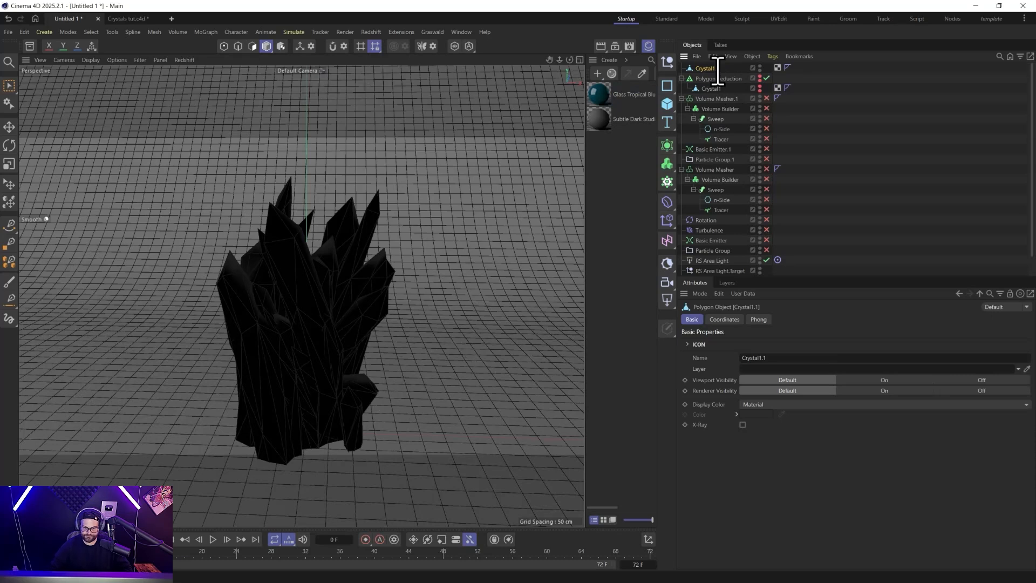
# Remove Crystal1.1's Phong tag, apply the Glass Tropical Blue material and preview it in the Redshift RenderView.
pyautogui.click(788, 68)
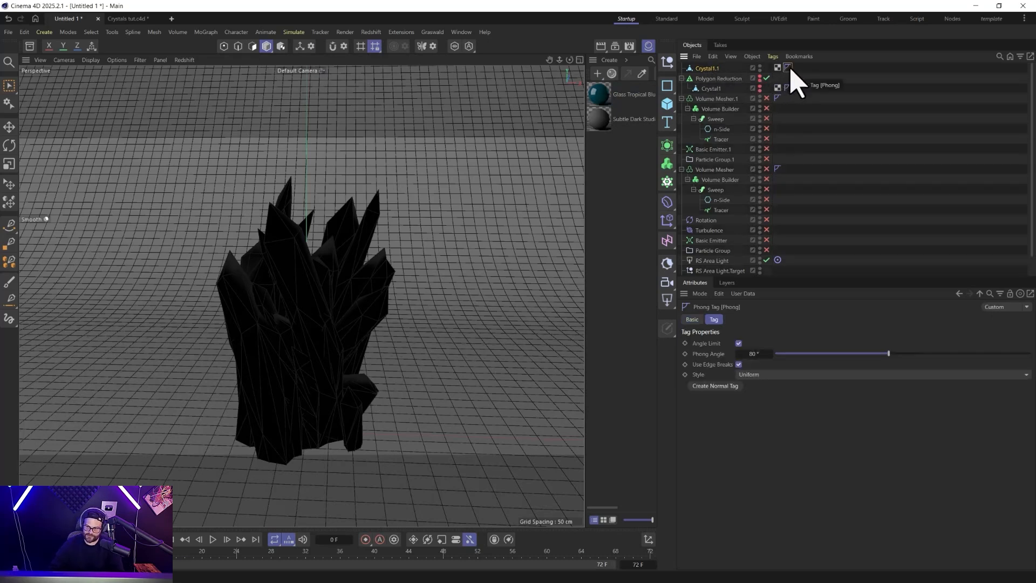
pyautogui.moveTo(600, 100); pyautogui.dragTo(708, 67)
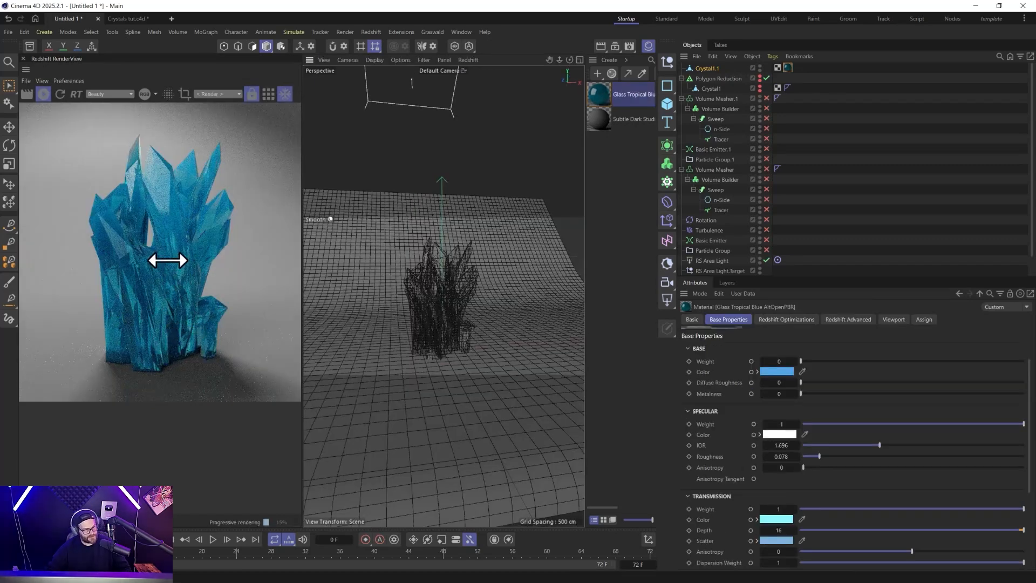
pyautogui.click(43, 94)
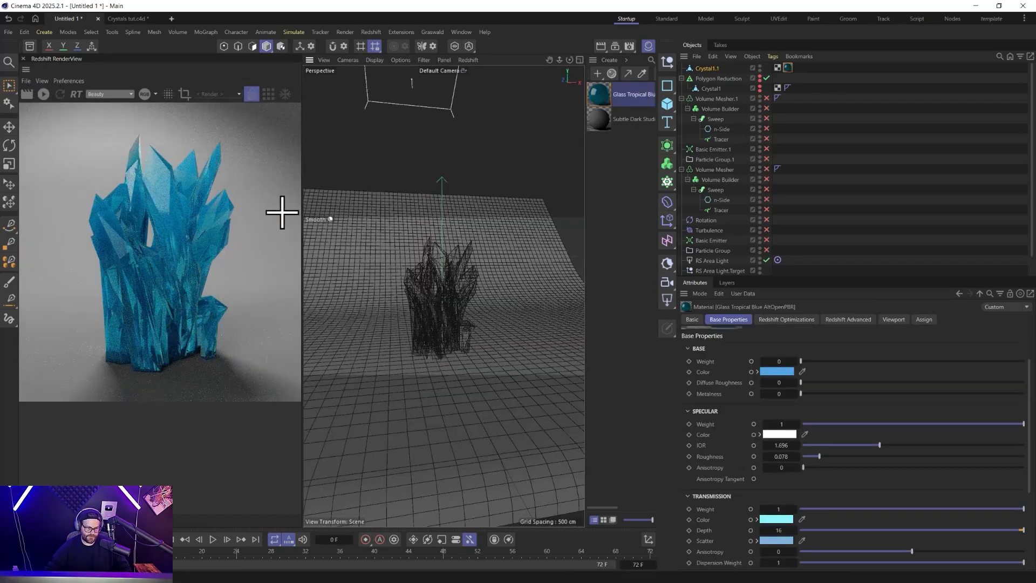
# Delete the baked Crystal1.1 mesh, then re-enable the Polygon Reduction and set its reduction strength to 99.5%.
pyautogui.click(706, 70)
pyautogui.press('Delete')
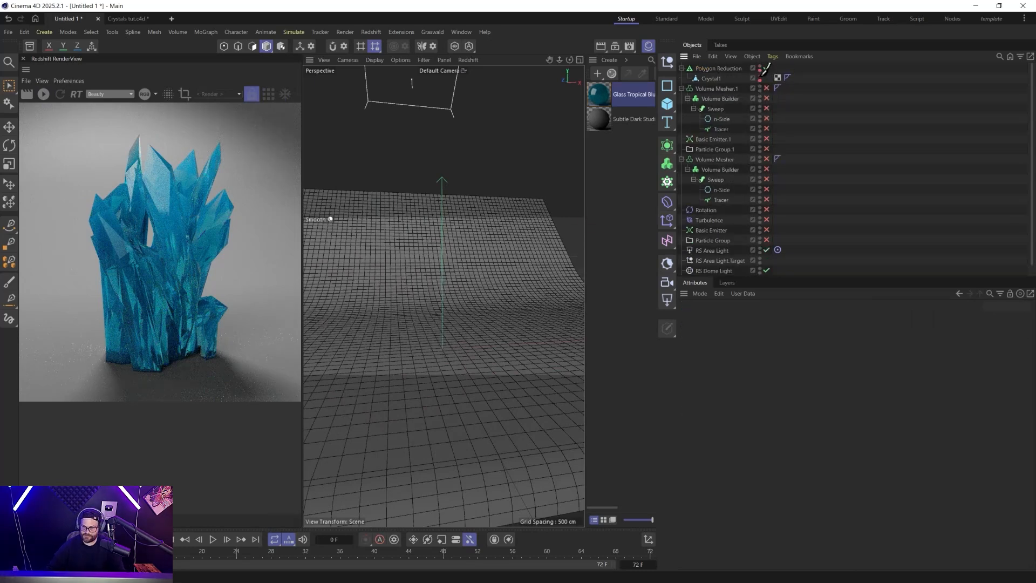
pyautogui.click(718, 69)
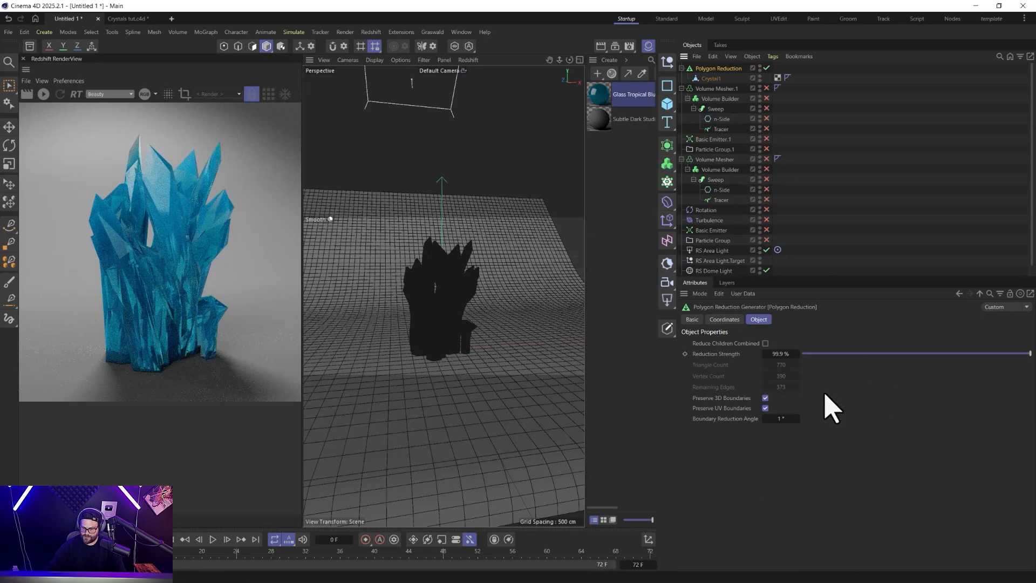
pyautogui.press('9')
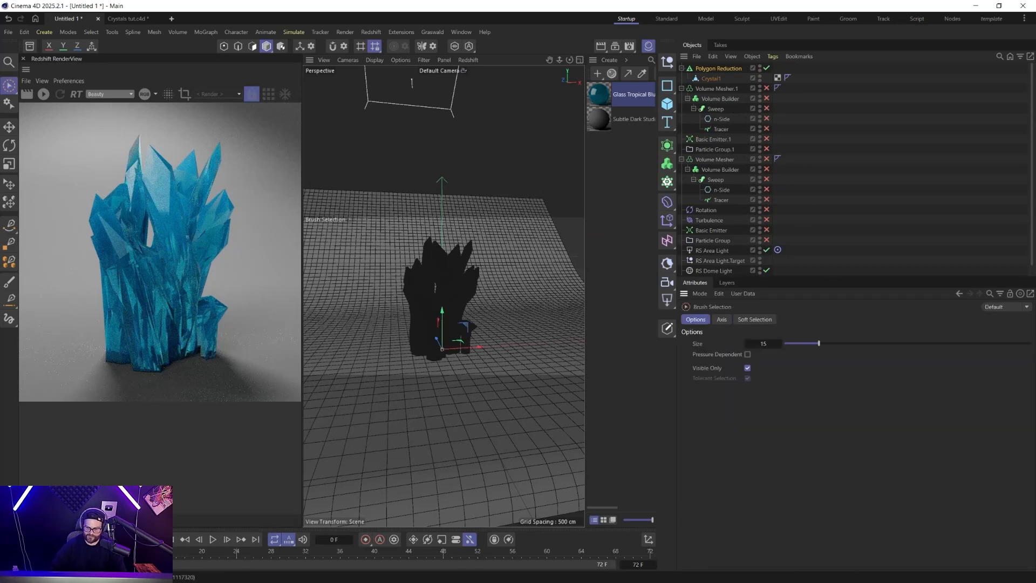
pyautogui.click(713, 70)
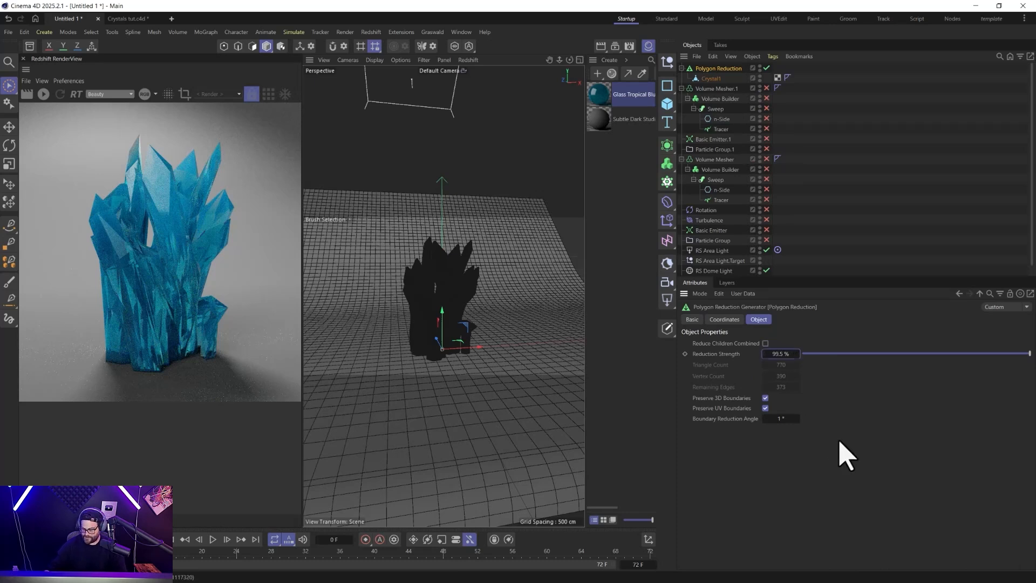
# Bake the reduced crystal with Current State to Object, then disable and hide the Polygon Reduction and its child.
pyautogui.rightClick(718, 80)
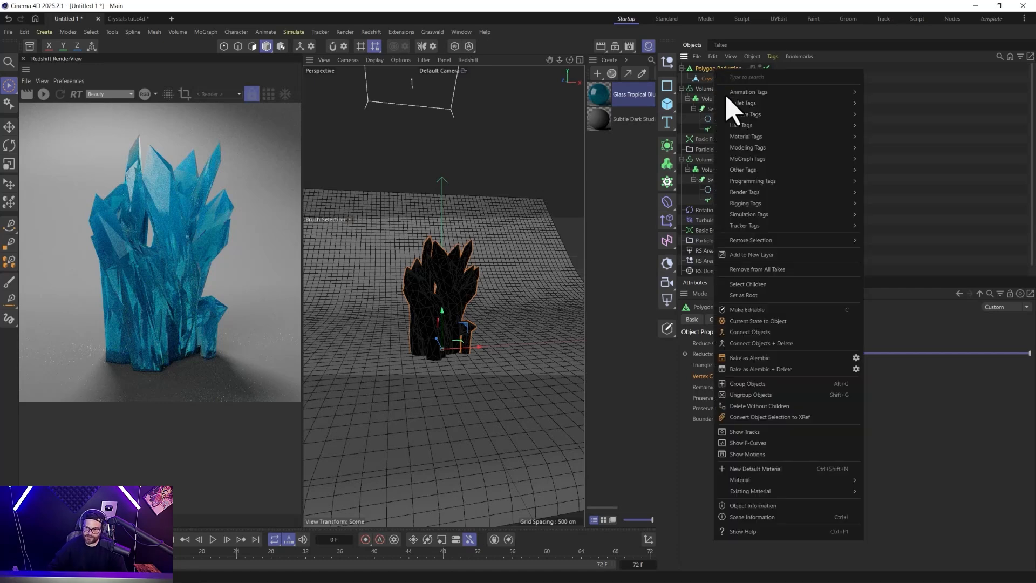
pyautogui.click(770, 347)
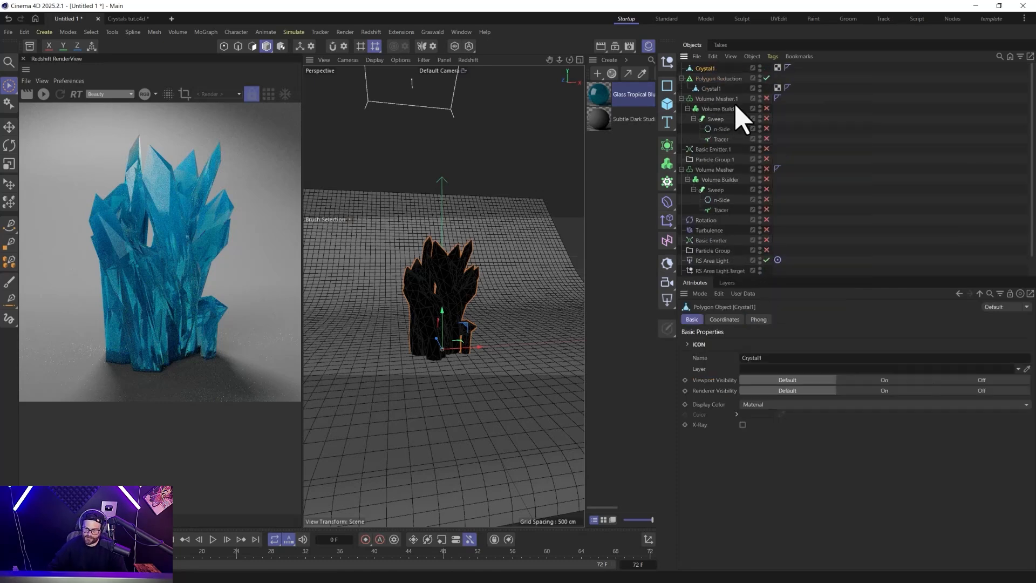
pyautogui.click(767, 78)
pyautogui.keyDown('alt'); pyautogui.click(760, 80); pyautogui.keyUp('alt')
pyautogui.keyDown('alt'); pyautogui.click(761, 88); pyautogui.keyUp('alt')
pyautogui.keyDown('alt'); pyautogui.click(760, 88); pyautogui.keyUp('alt')
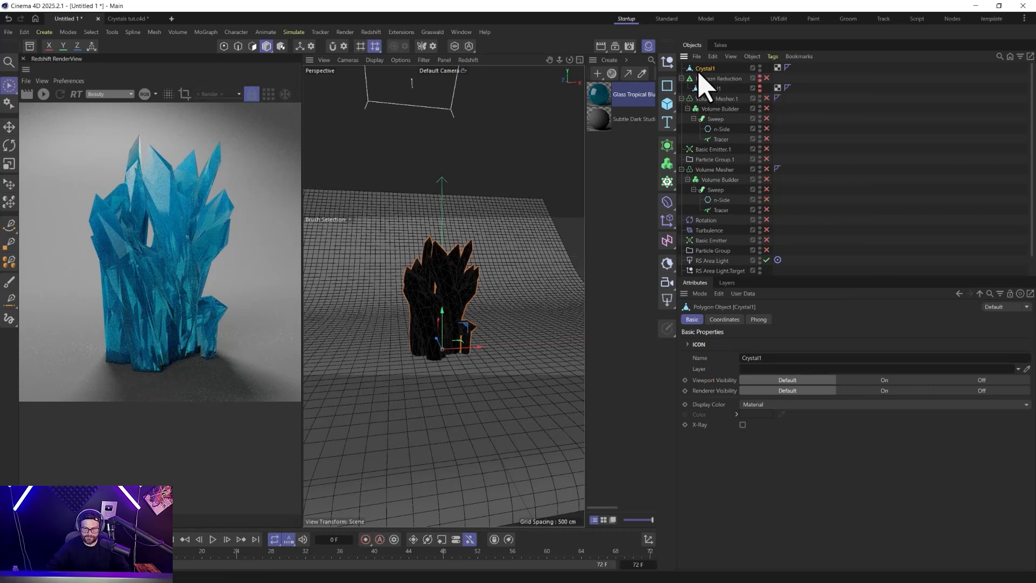
# Start the Redshift RenderView, apply the Glass Tropical Blue material to the new Crystal1 mesh and remove its Phong tag.
pyautogui.click(43, 94)
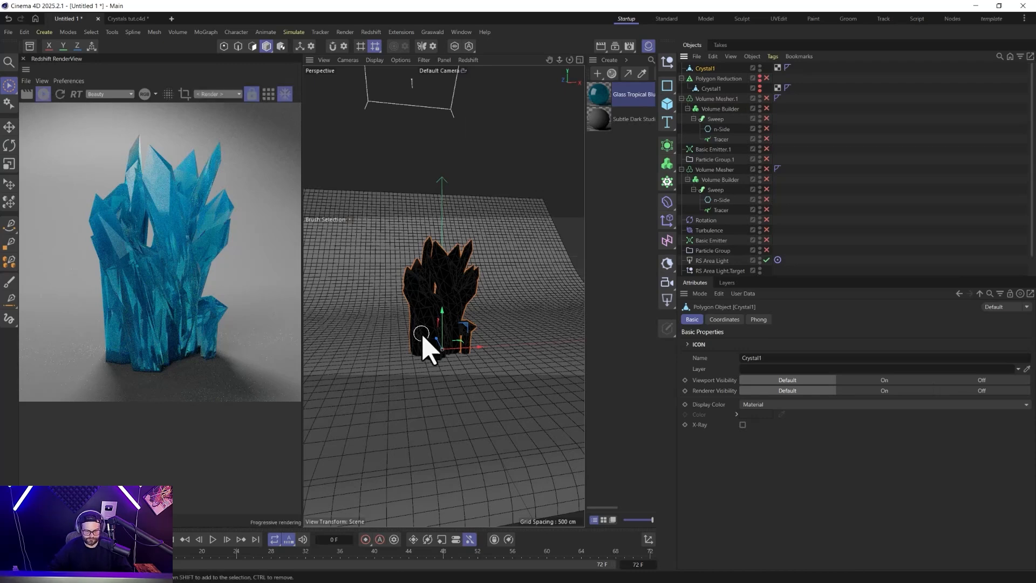
pyautogui.moveTo(601, 95); pyautogui.dragTo(708, 68)
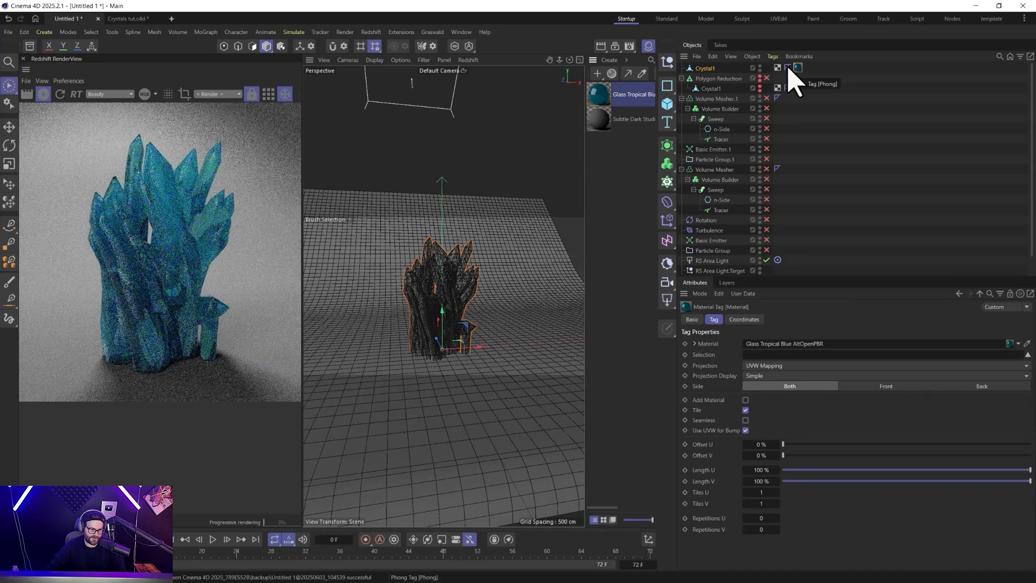
pyautogui.click(789, 68)
pyautogui.press('Delete')
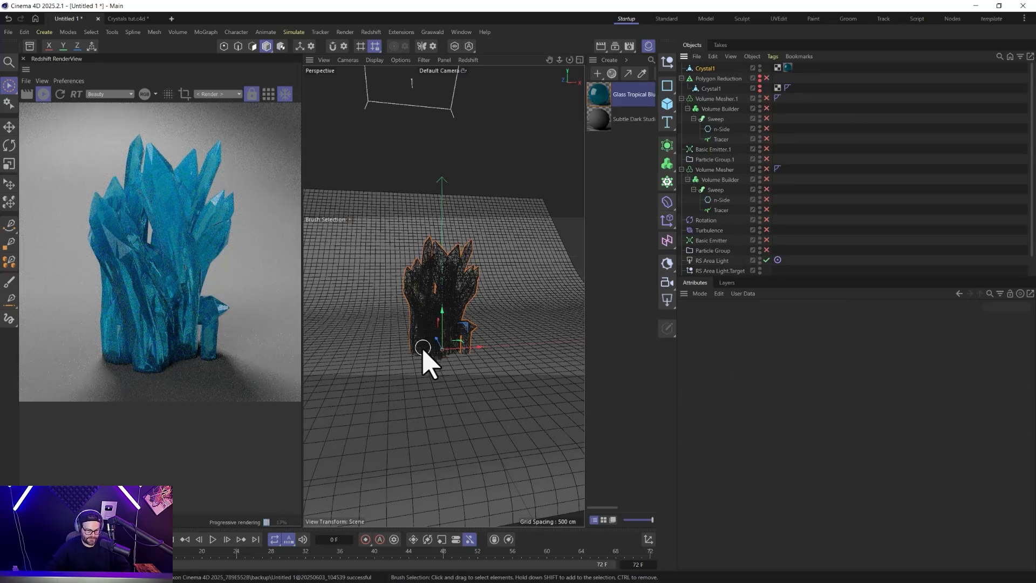
# Duplicate the Crystal1 mesh, then scale down and rotate the copy inside the cluster.
pyautogui.click(706, 70)
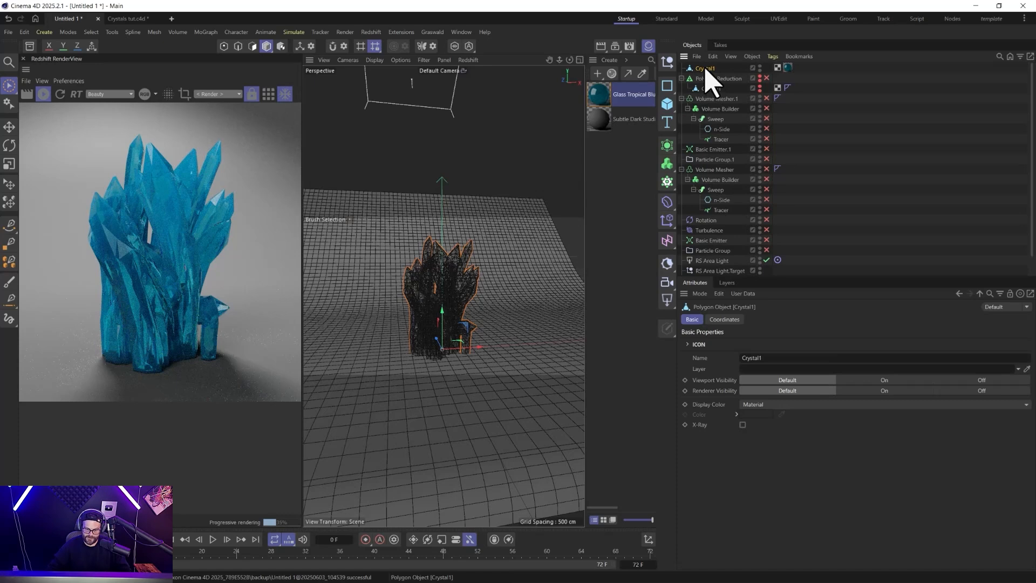
pyautogui.press('t')
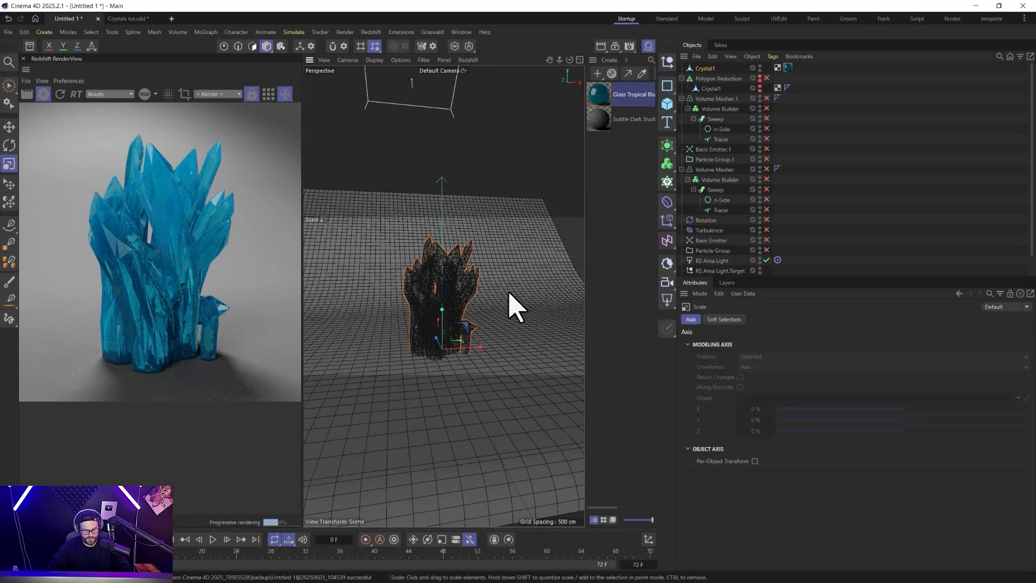
pyautogui.moveTo(514, 273); pyautogui.dragTo(456, 358)
pyautogui.press('r')
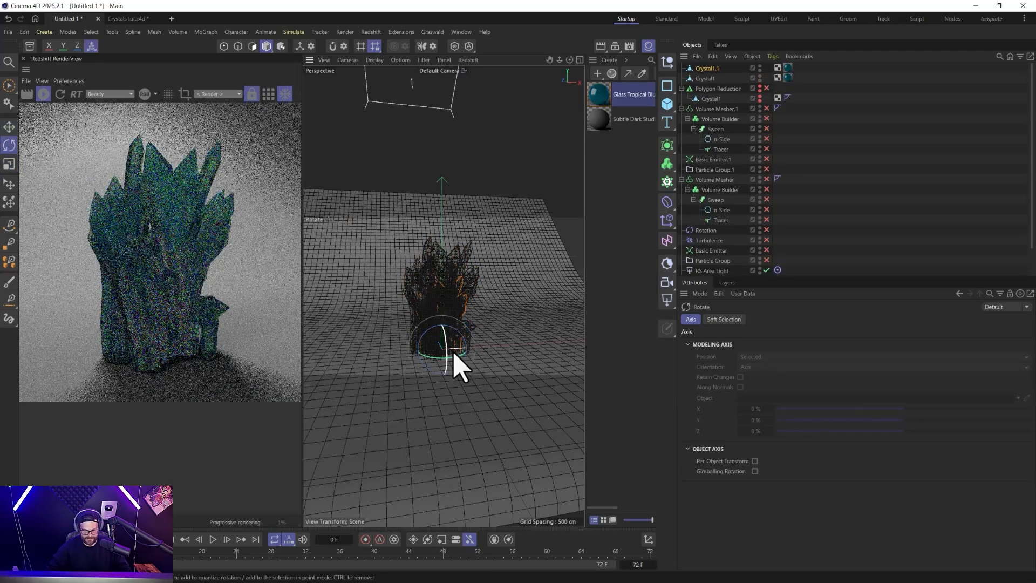
pyautogui.moveTo(461, 358); pyautogui.dragTo(446, 340)
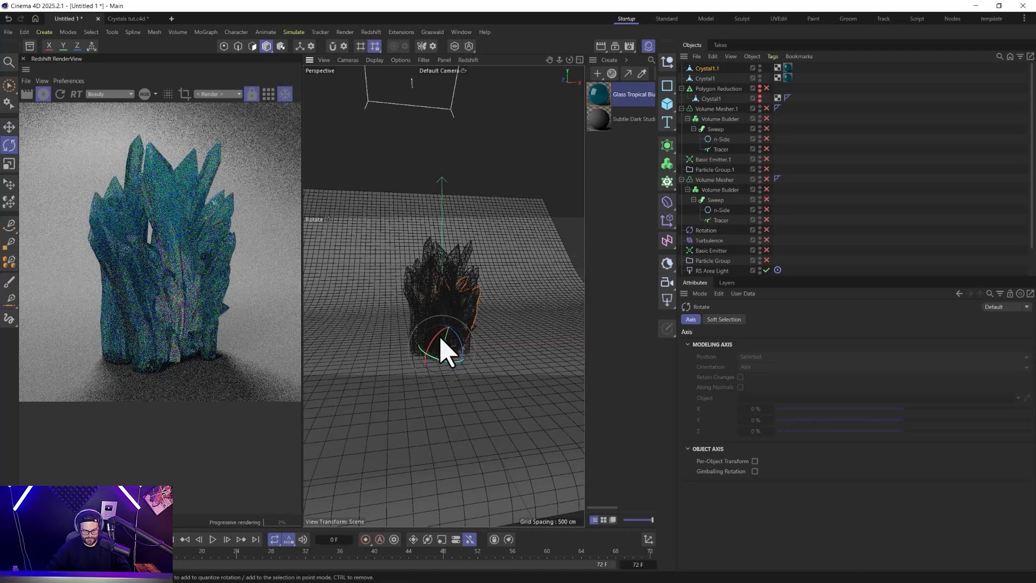
# Move the smaller copy to the cluster's right base and place a second tilted copy at its left front.
pyautogui.press('e')
pyautogui.moveTo(446, 340)
pyautogui.mouseDown()
pyautogui.moveTo(461, 323)
pyautogui.moveTo(486, 358)
pyautogui.moveTo(422, 371)
pyautogui.moveTo(398, 364)
pyautogui.moveTo(417, 370)
pyautogui.moveTo(447, 352)
pyautogui.mouseUp()
pyautogui.press('r')
pyautogui.press('e')
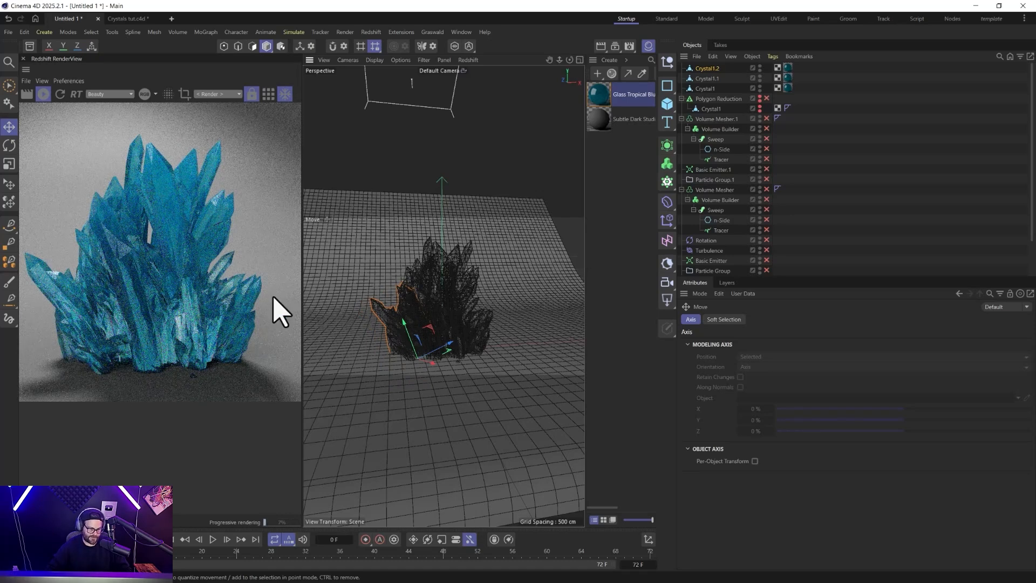
pyautogui.moveTo(439, 375); pyautogui.dragTo(439, 364)
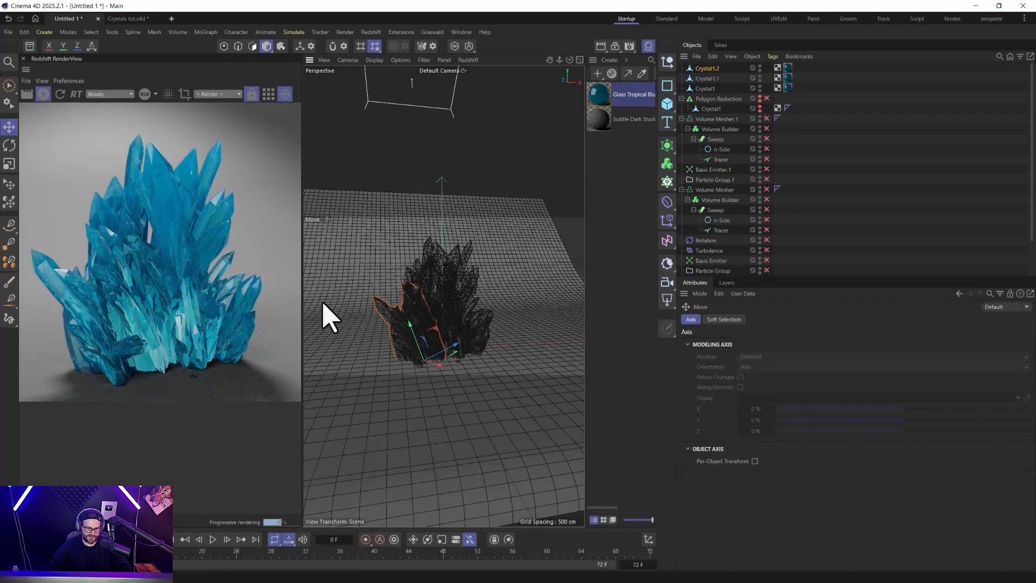
# Examine the crystal facets and glass shading up close in the Redshift render, then return to the whole cluster.
pyautogui.scroll(5, 402, 314)
pyautogui.scroll(8, 430, 331)
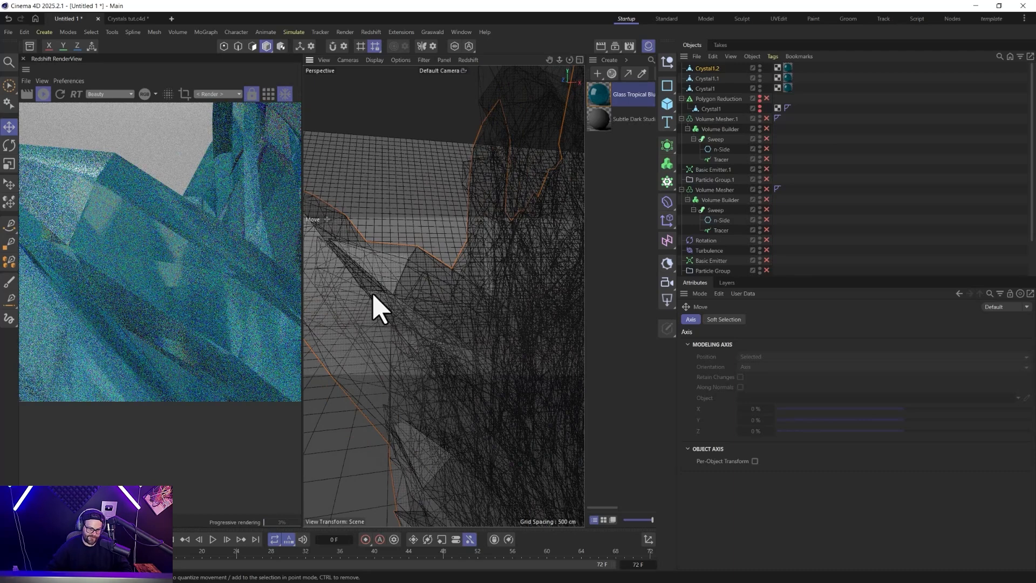
pyautogui.moveTo(149, 307); pyautogui.dragTo(160, 292, button='middle')
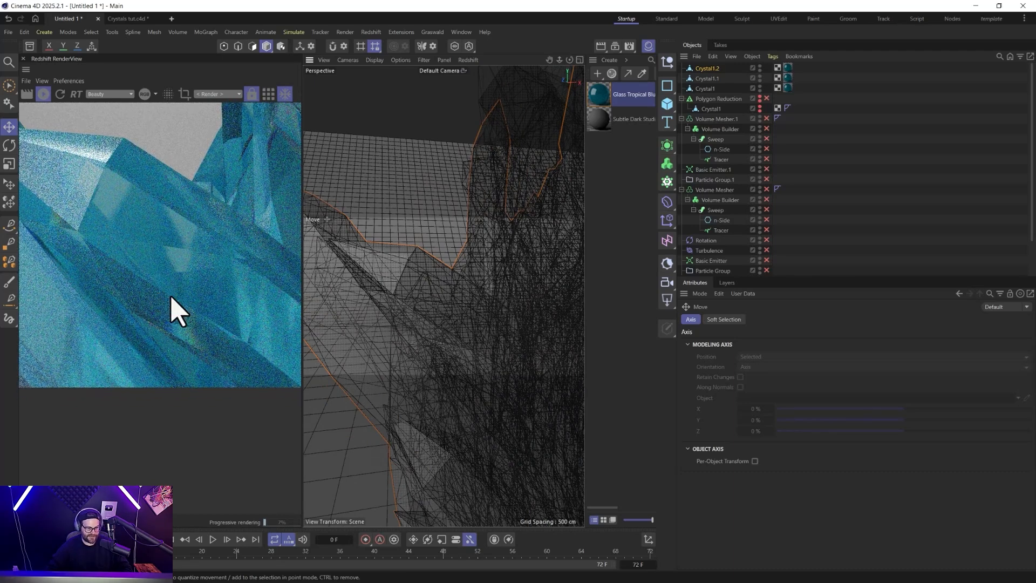
pyautogui.scroll(-2, 172, 297)
pyautogui.scroll(-2, 146, 307)
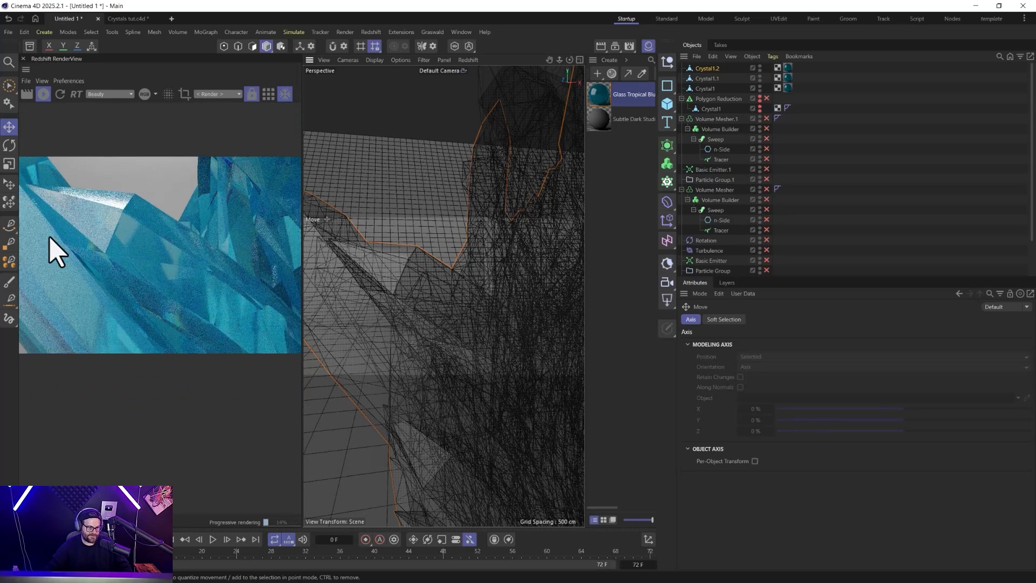
pyautogui.scroll(-2, 59, 248)
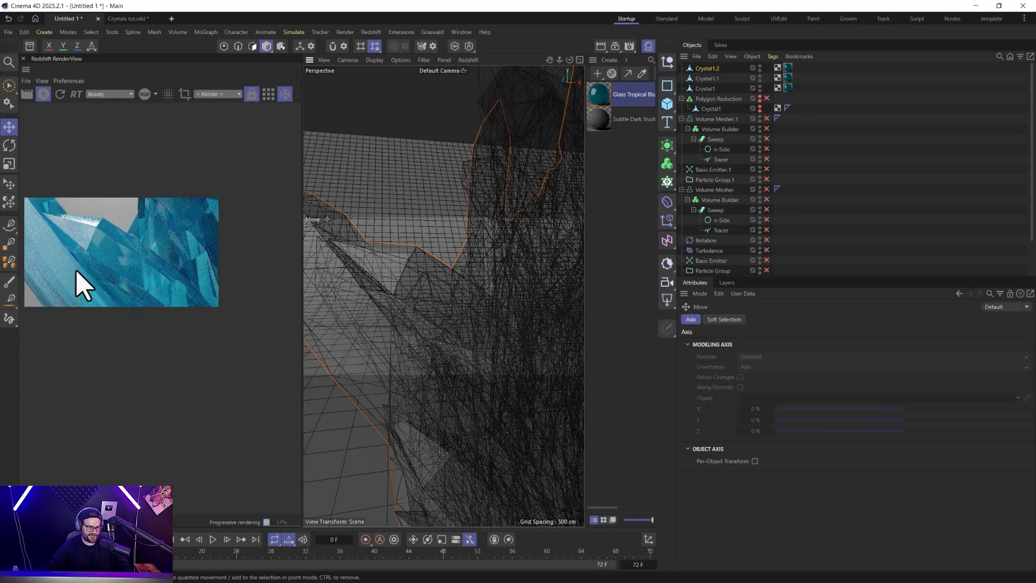
pyautogui.scroll(-5, 411, 359)
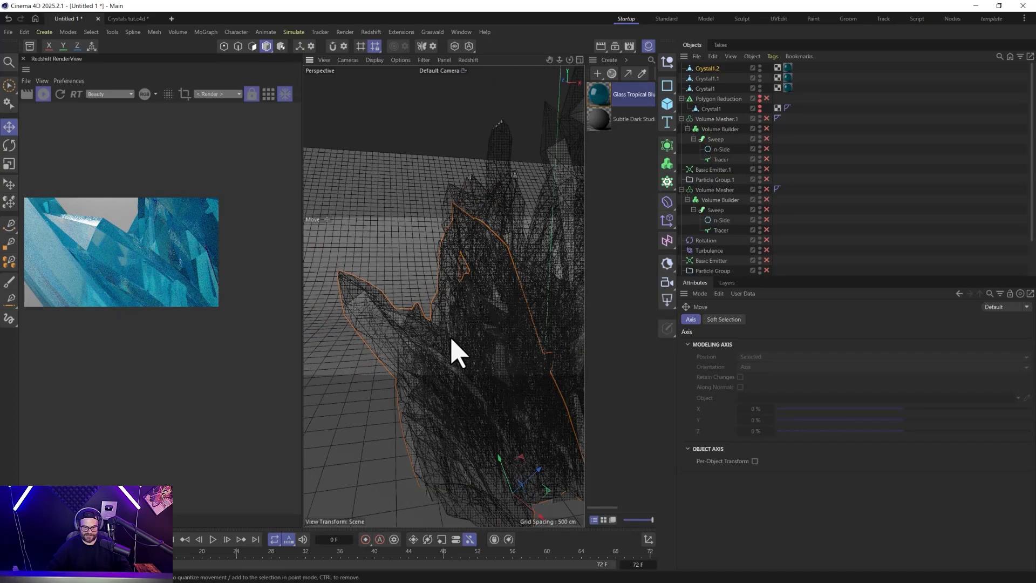
pyautogui.keyDown('alt'); pyautogui.moveTo(412, 330); pyautogui.dragTo(432, 346); pyautogui.keyUp('alt')
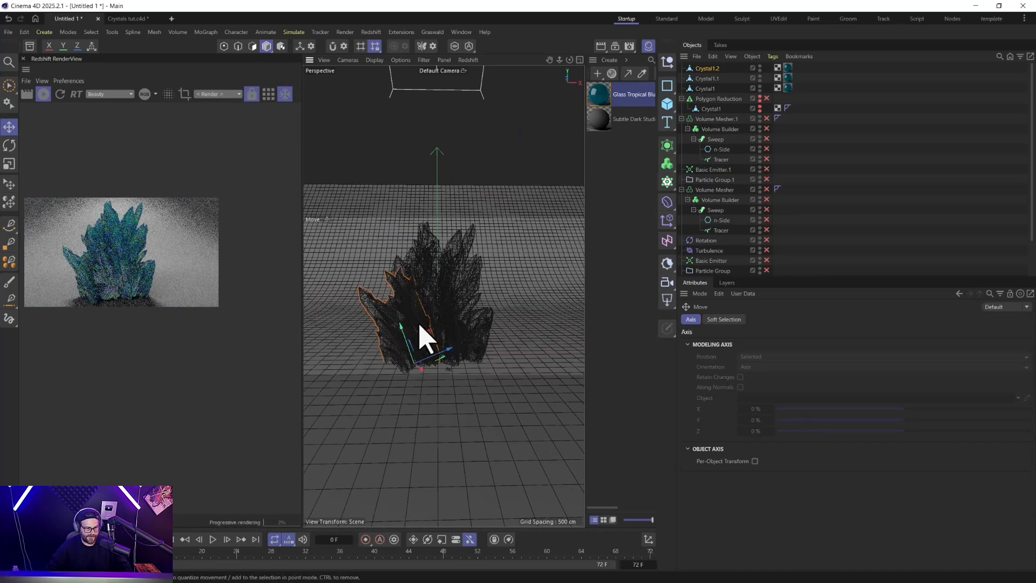
# Search the Redshift material library for openpbr and add the Glass Pretty blue and Glass nice Inner materials to the scene.
pyautogui.click(611, 74)
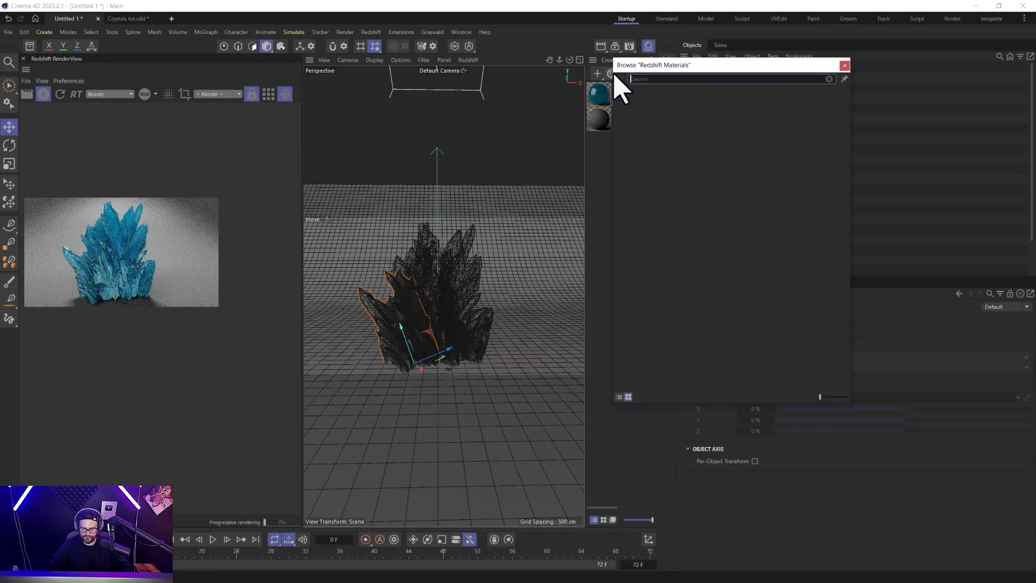
pyautogui.write('op')
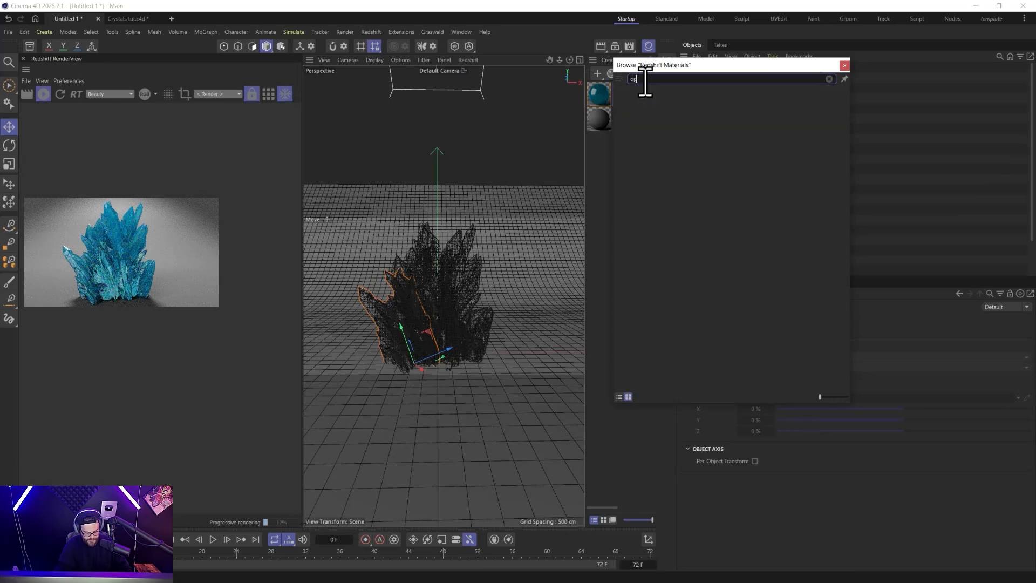
pyautogui.write('enbr')
pyautogui.click(642, 79)
pyautogui.write('p')
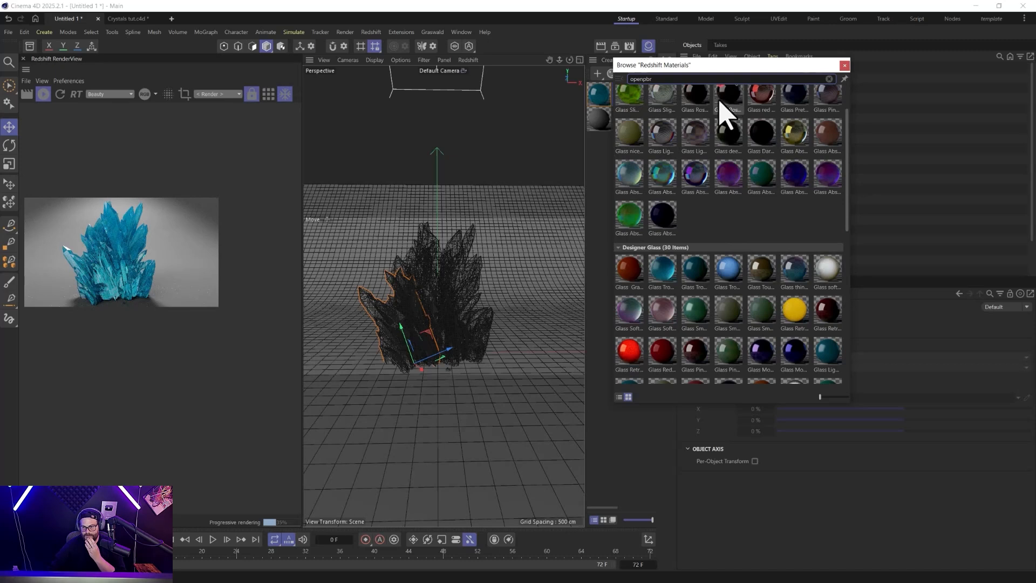
pyautogui.click(798, 107)
pyautogui.moveTo(801, 112); pyautogui.dragTo(600, 186)
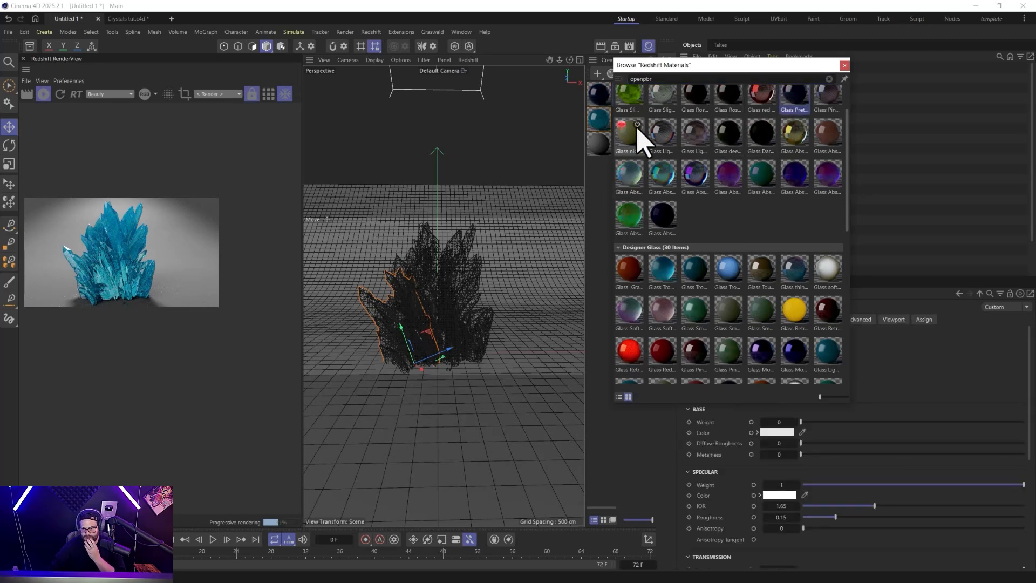
pyautogui.moveTo(638, 135); pyautogui.dragTo(596, 180)
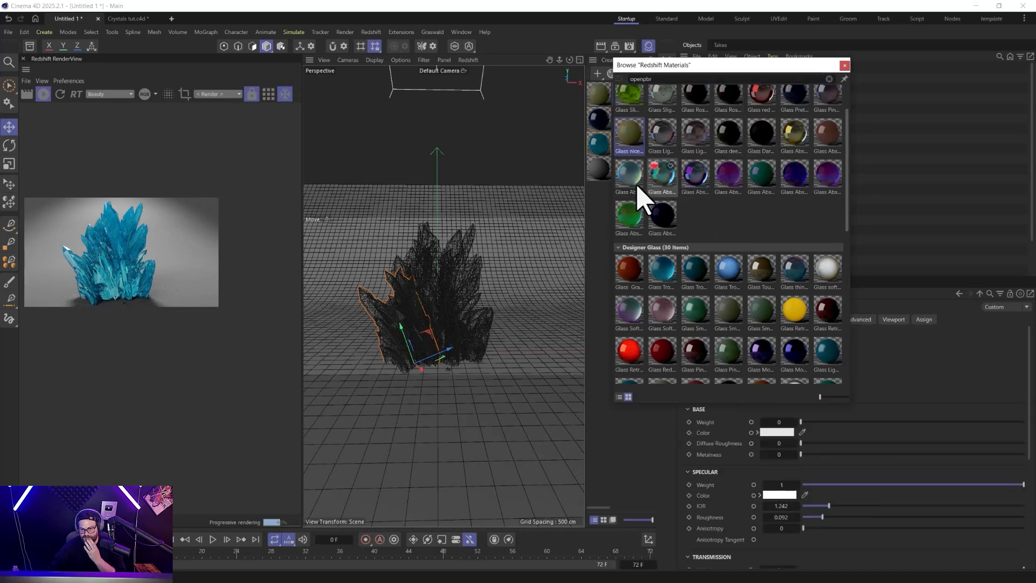
# Add the Glass Slime Green, Glass VaporWave and Glass Amber materials from the library to the scene.
pyautogui.scroll(2, 637, 215)
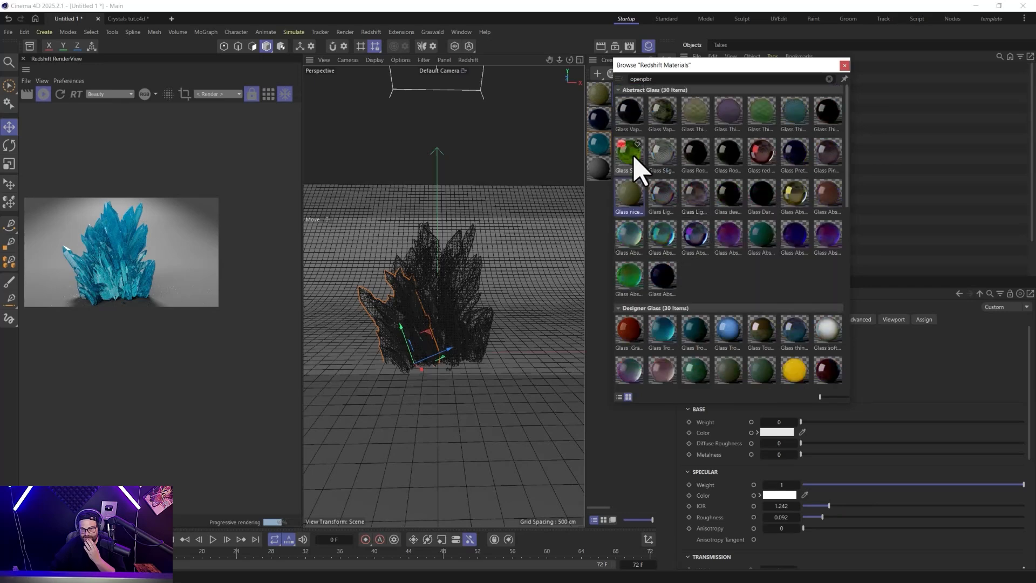
pyautogui.moveTo(639, 168); pyautogui.dragTo(592, 216)
pyautogui.moveTo(664, 114); pyautogui.dragTo(601, 232)
pyautogui.scroll(-10, 692, 251)
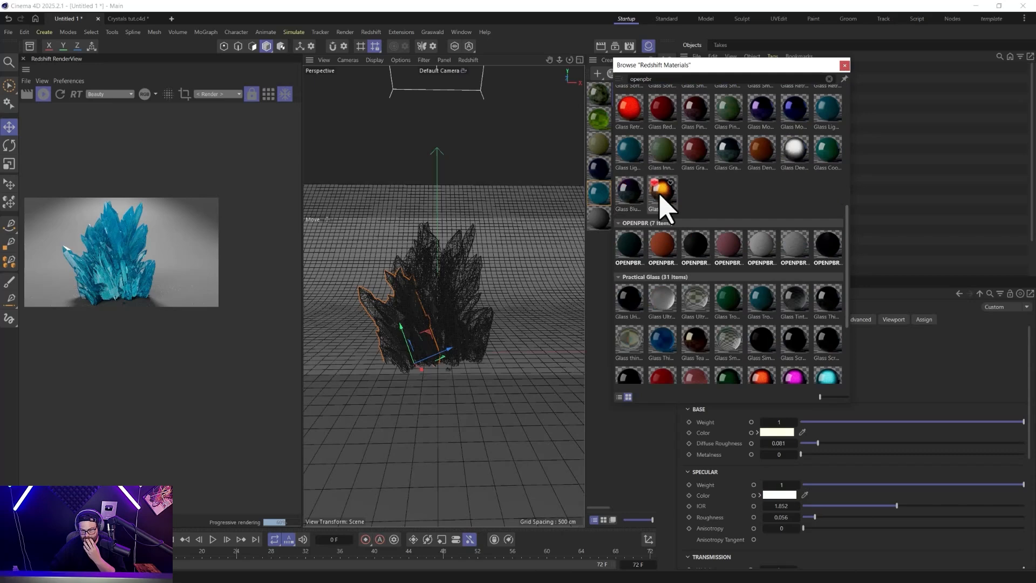
pyautogui.moveTo(603, 278); pyautogui.dragTo(602, 276)
# Add the Glass thin clear and Glass Tinted OpenPBR materials to the scene and close the material library.
pyautogui.scroll(2, 705, 289)
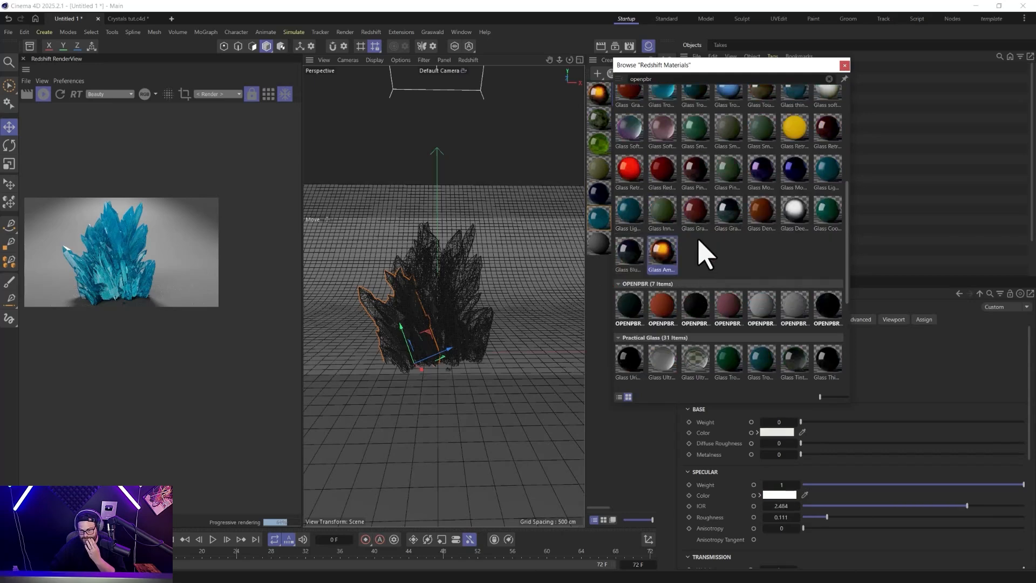
pyautogui.scroll(-5, 689, 302)
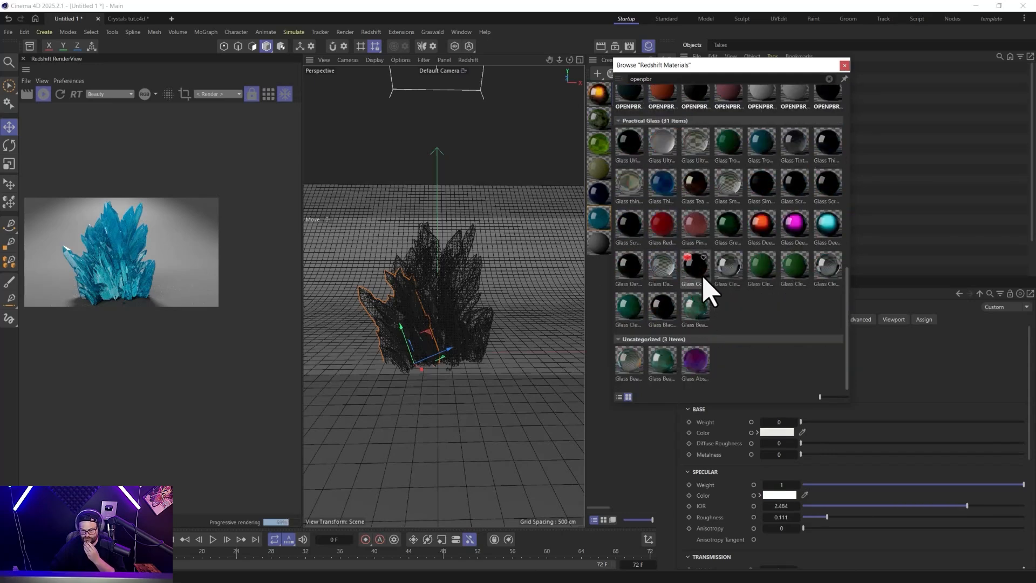
pyautogui.moveTo(629, 186); pyautogui.dragTo(600, 288)
pyautogui.moveTo(799, 142); pyautogui.dragTo(596, 325)
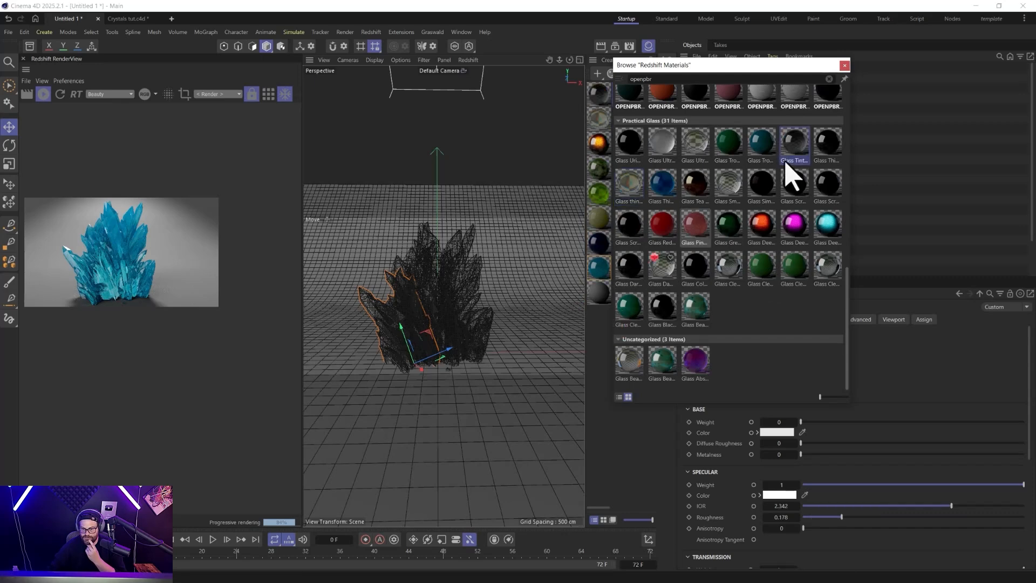
pyautogui.click(845, 65)
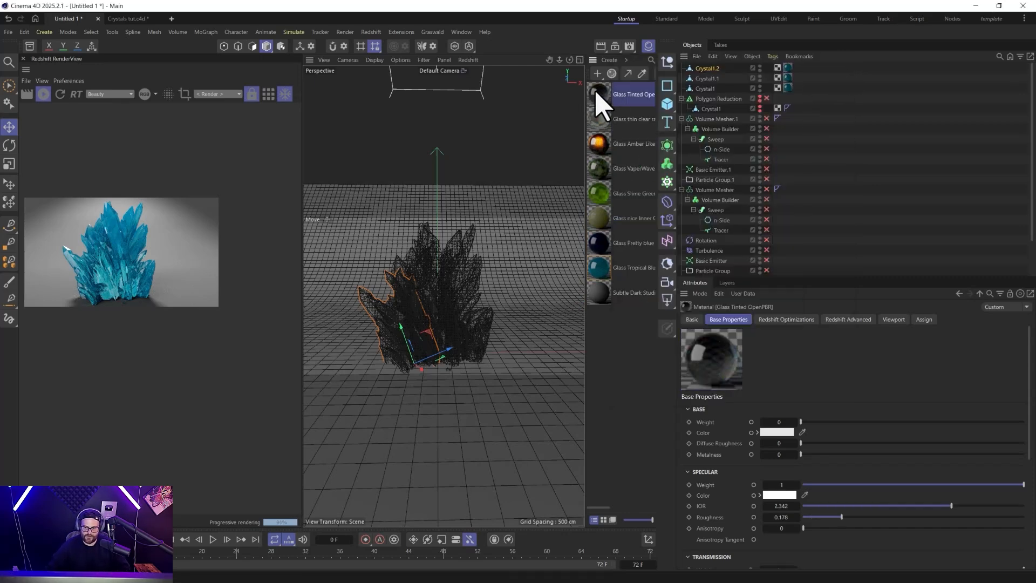
# Replace the material on all three crystal meshes with Glass Tinted OpenPBR and widen the Redshift RenderView.
pyautogui.moveTo(785, 67); pyautogui.dragTo(785, 67)
pyautogui.moveTo(608, 103); pyautogui.dragTo(788, 88)
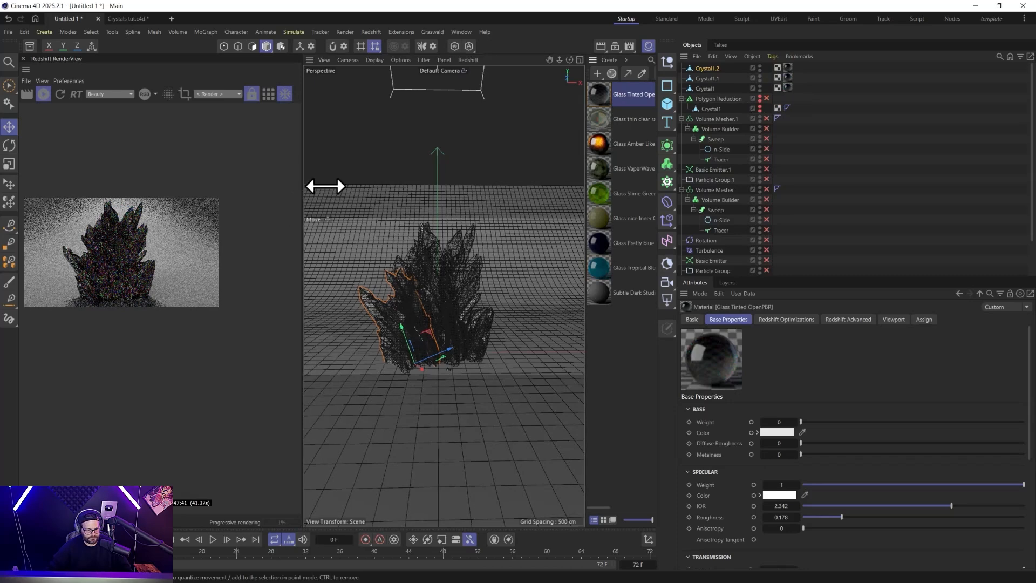
pyautogui.moveTo(305, 186); pyautogui.dragTo(436, 182)
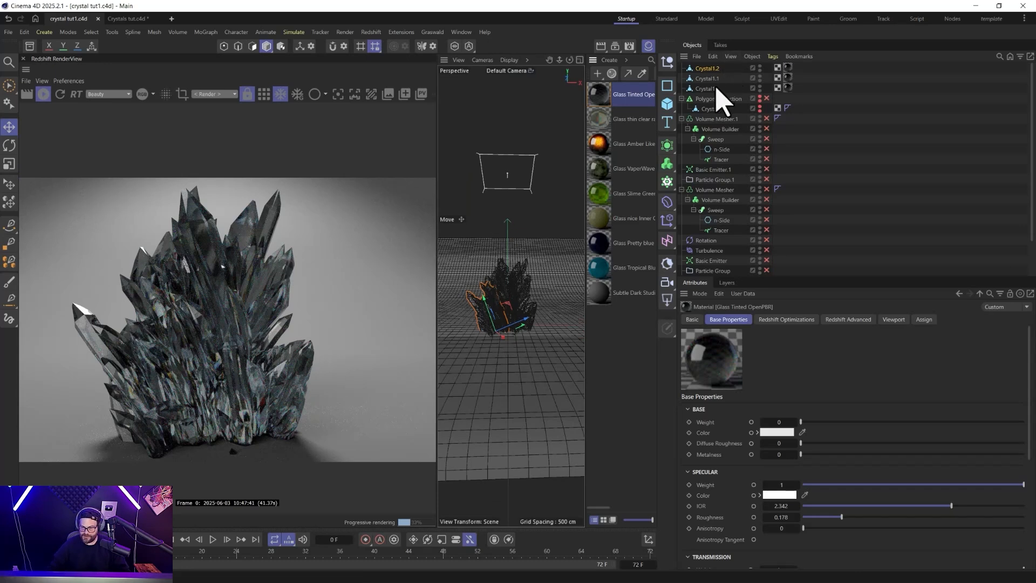
# Move the RS Area Light's target null slightly toward the front in the top view.
pyautogui.scroll(-2, 720, 256)
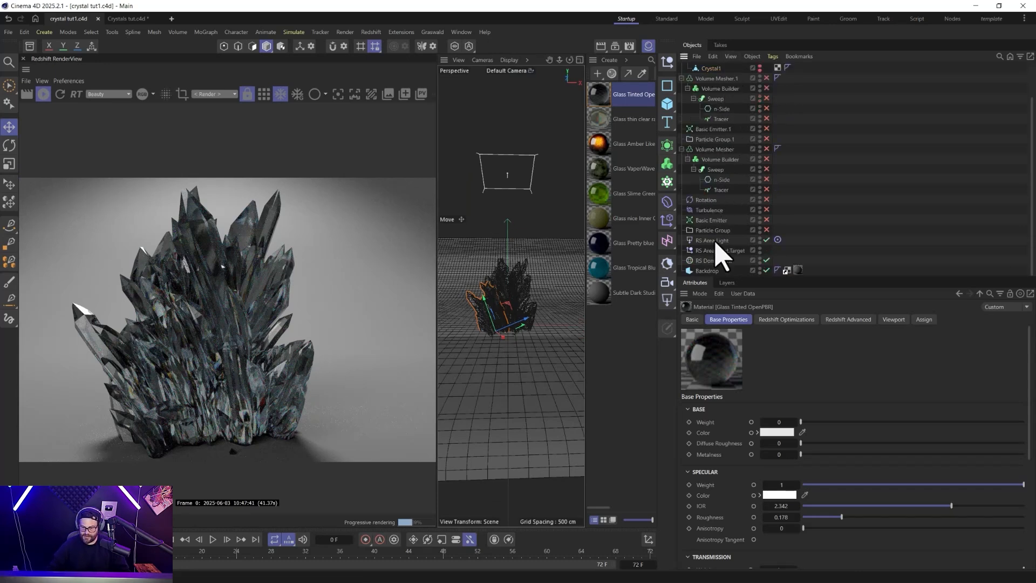
pyautogui.click(716, 250)
pyautogui.middleClick(504, 313)
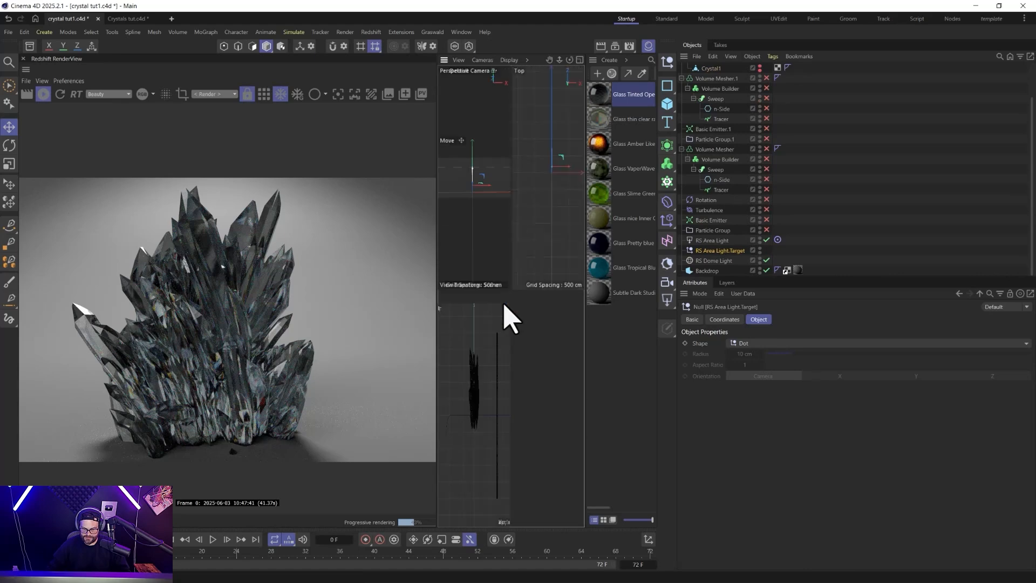
pyautogui.moveTo(551, 158); pyautogui.dragTo(552, 169)
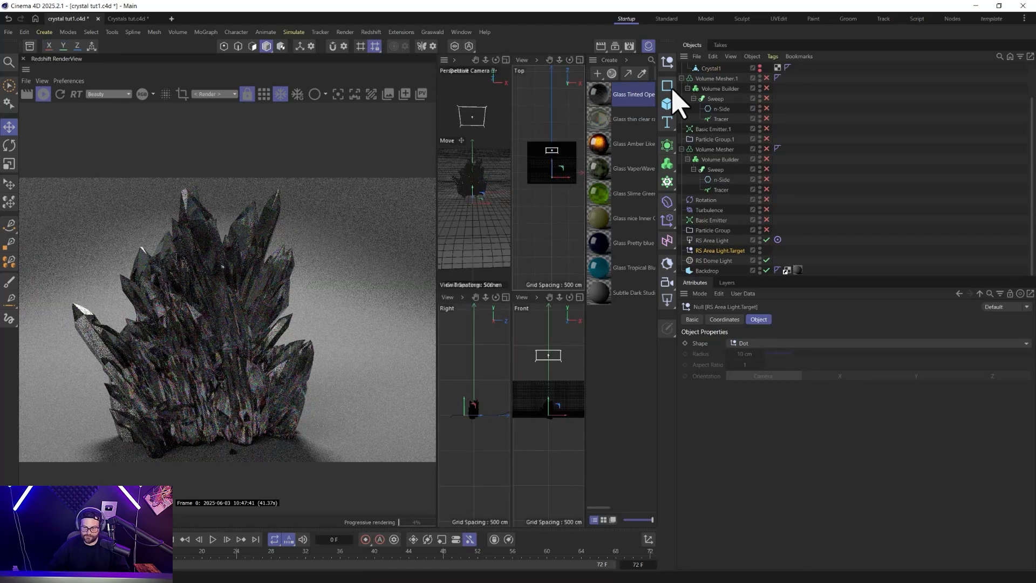
# Set the RS Area Light's intensity to about 39.86 and its spread to about 0.624.
pyautogui.click(708, 240)
pyautogui.moveTo(787, 400); pyautogui.dragTo(905, 398)
pyautogui.moveTo(907, 554); pyautogui.dragTo(877, 553)
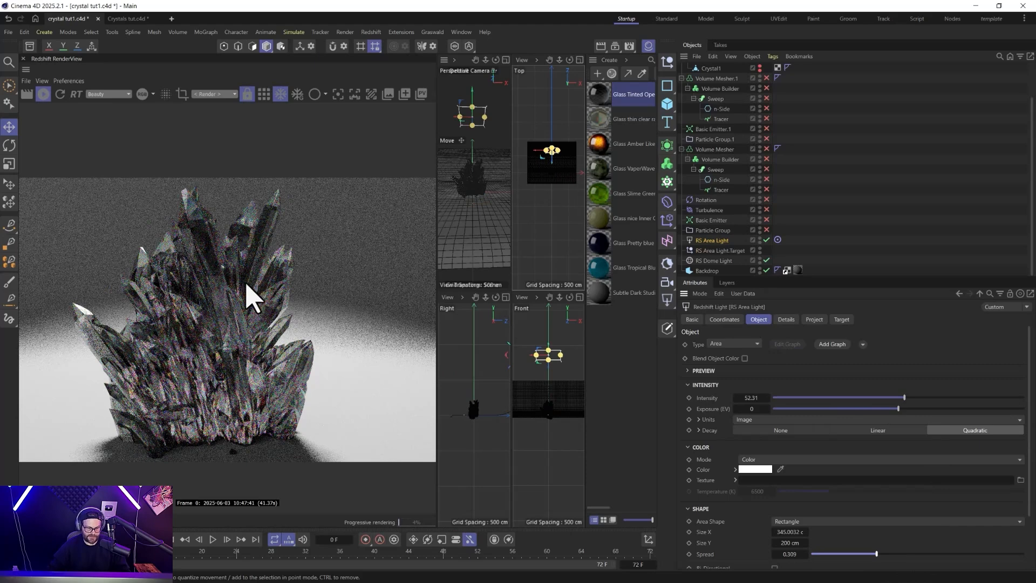
pyautogui.moveTo(877, 553); pyautogui.dragTo(944, 554)
pyautogui.moveTo(904, 398); pyautogui.dragTo(873, 398)
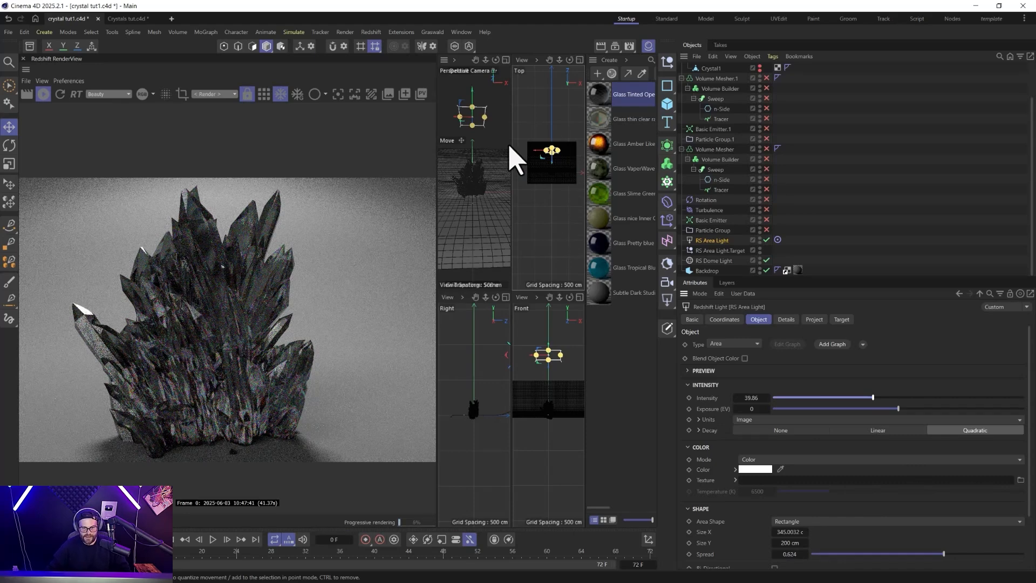
# Duplicate the area light and position the copy above, in front of and to one side of the crystals.
pyautogui.keyDown('ctrl'); pyautogui.moveTo(519, 218); pyautogui.dragTo(532, 232); pyautogui.keyUp('ctrl')
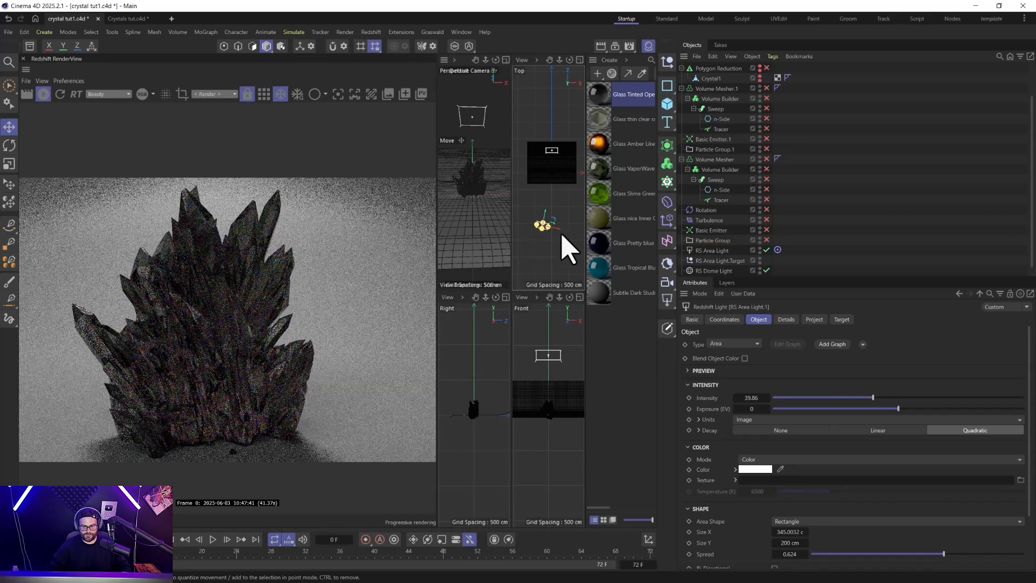
pyautogui.moveTo(555, 227); pyautogui.dragTo(552, 192)
pyautogui.scroll(-5, 540, 339)
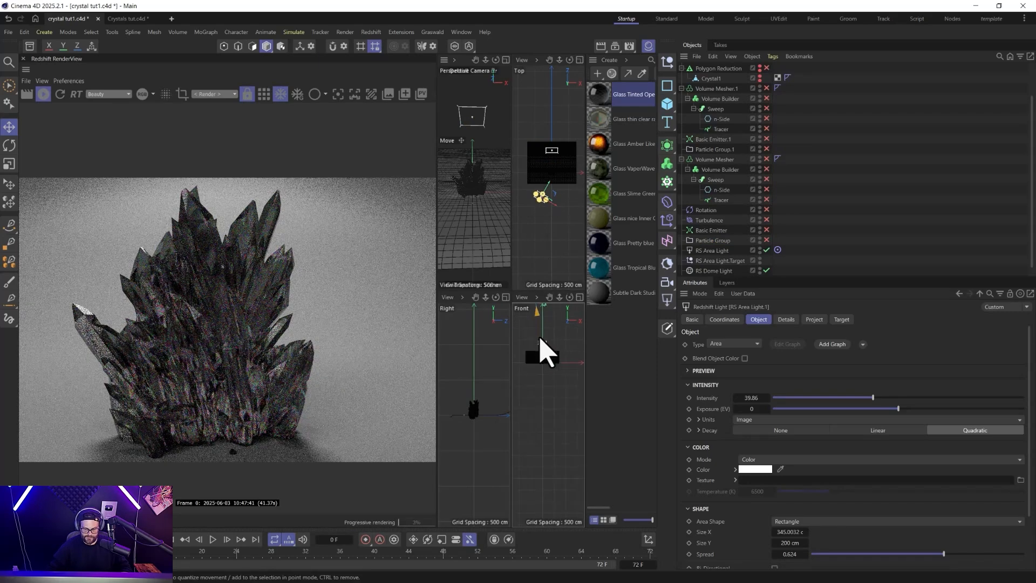
pyautogui.moveTo(533, 324); pyautogui.dragTo(552, 356)
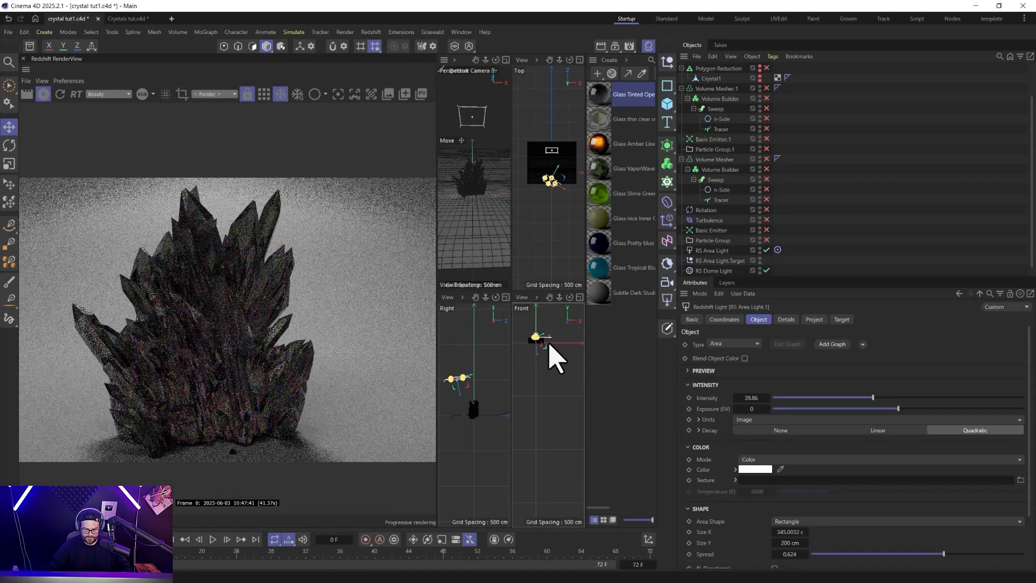
pyautogui.moveTo(472, 395); pyautogui.dragTo(446, 399)
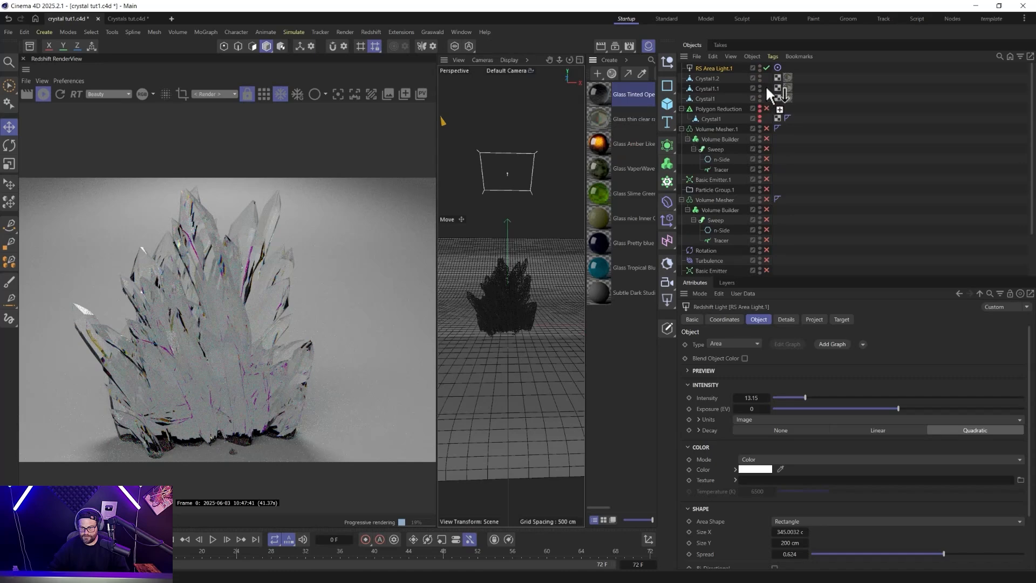
# Replace the material on all three crystal meshes with Glass Amber Like OpenPBR and set its transmission depth to 25.
pyautogui.moveTo(788, 77); pyautogui.dragTo(789, 86)
pyautogui.moveTo(621, 151); pyautogui.dragTo(787, 98)
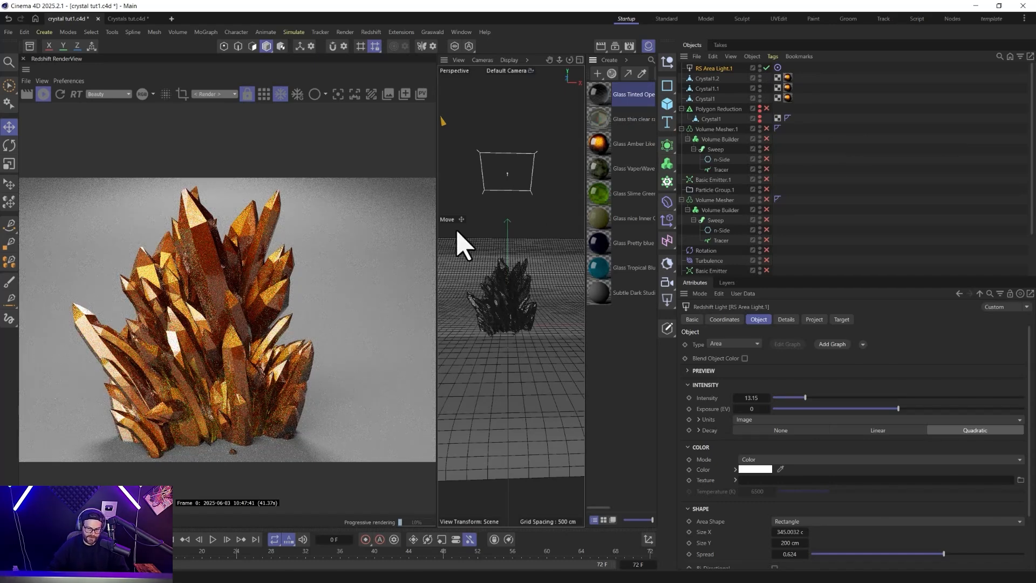
pyautogui.click(590, 149)
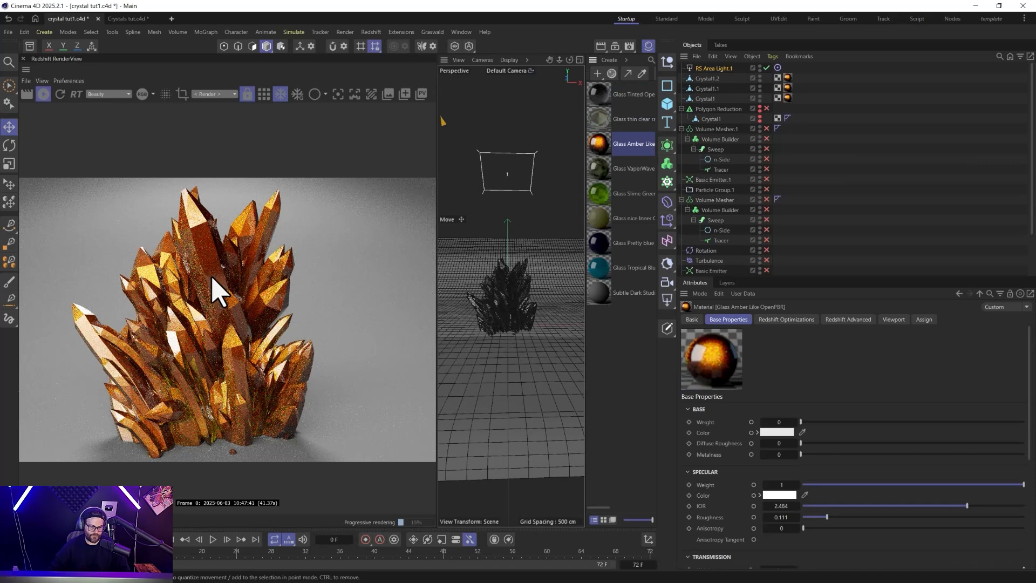
pyautogui.scroll(-5, 710, 425)
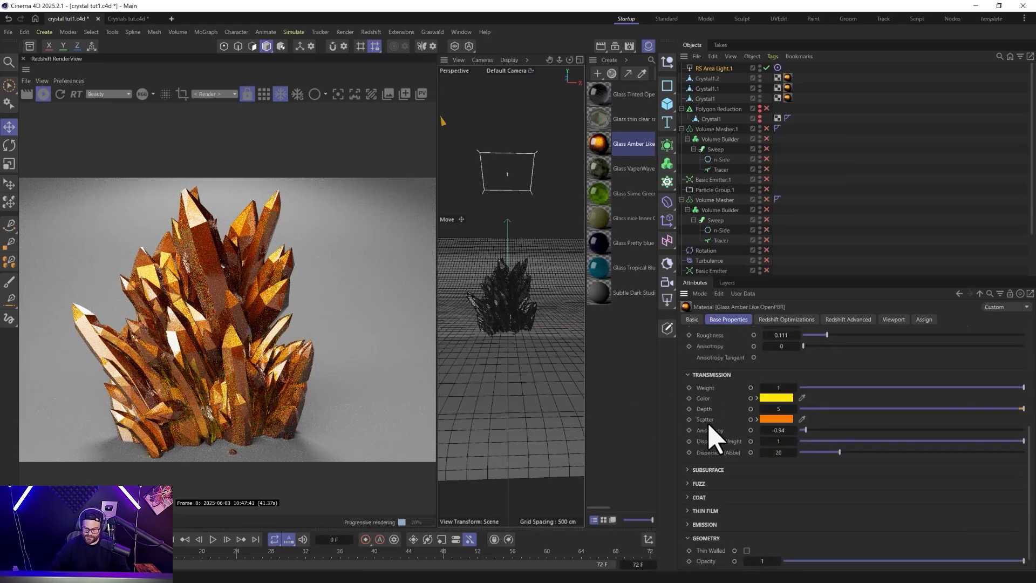
pyautogui.click(779, 409)
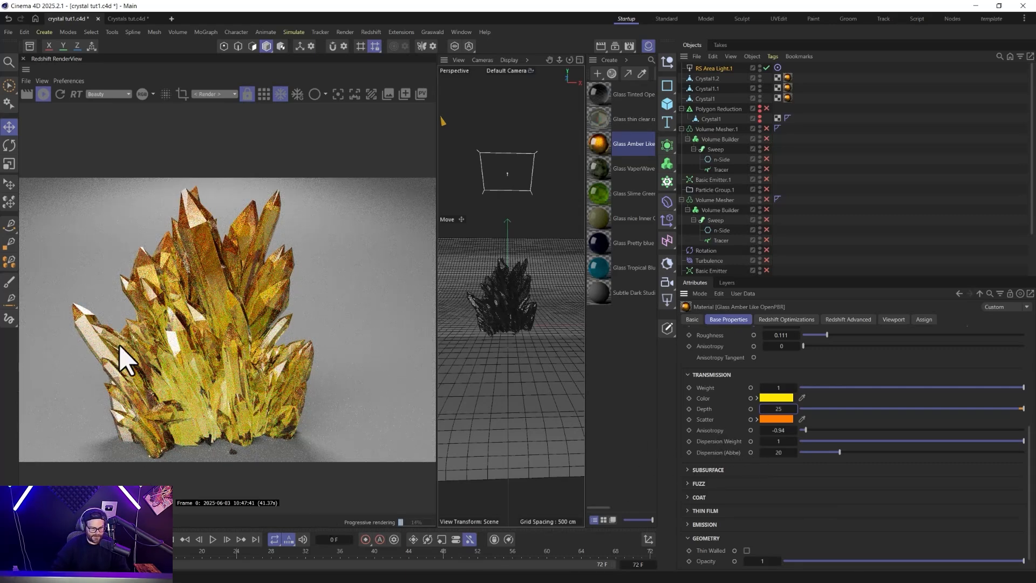
# Try the amber glass's transmission anisotropy at 0.862 and 0, and settle it at about -0.948.
pyautogui.moveTo(806, 430); pyautogui.dragTo(1009, 430)
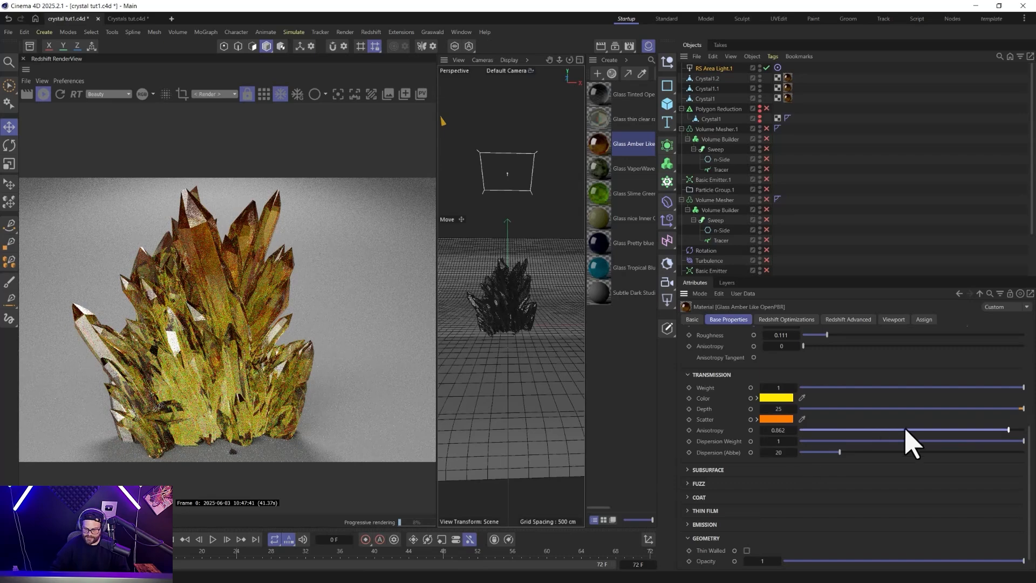
pyautogui.doubleClick(784, 430)
pyautogui.write('0')
pyautogui.press('Return')
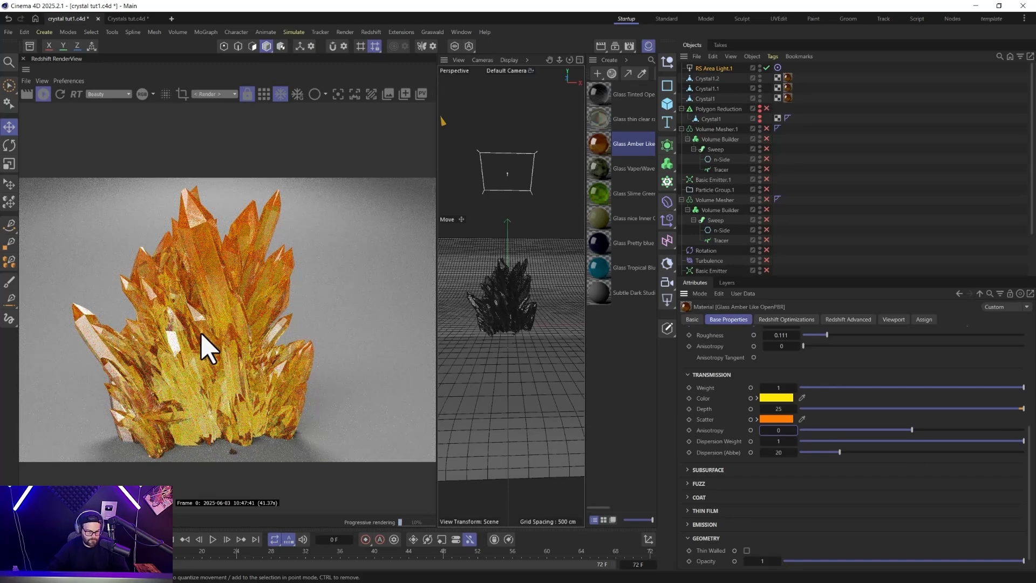
pyautogui.click(804, 430)
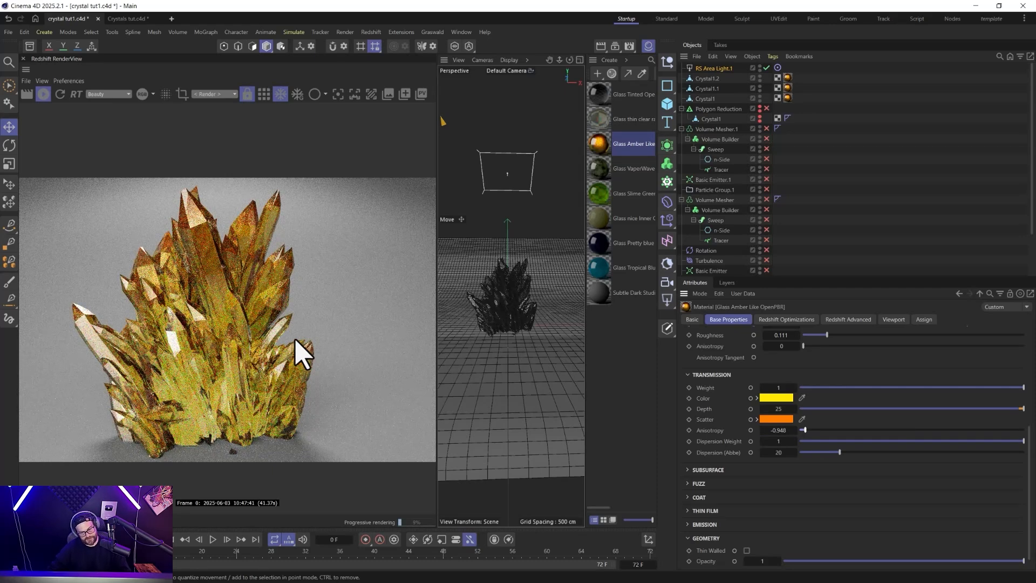
# Replace the material on all three crystal meshes with Glass VaporWave OpenPBR and open its node graph.
pyautogui.moveTo(785, 83); pyautogui.dragTo(788, 78)
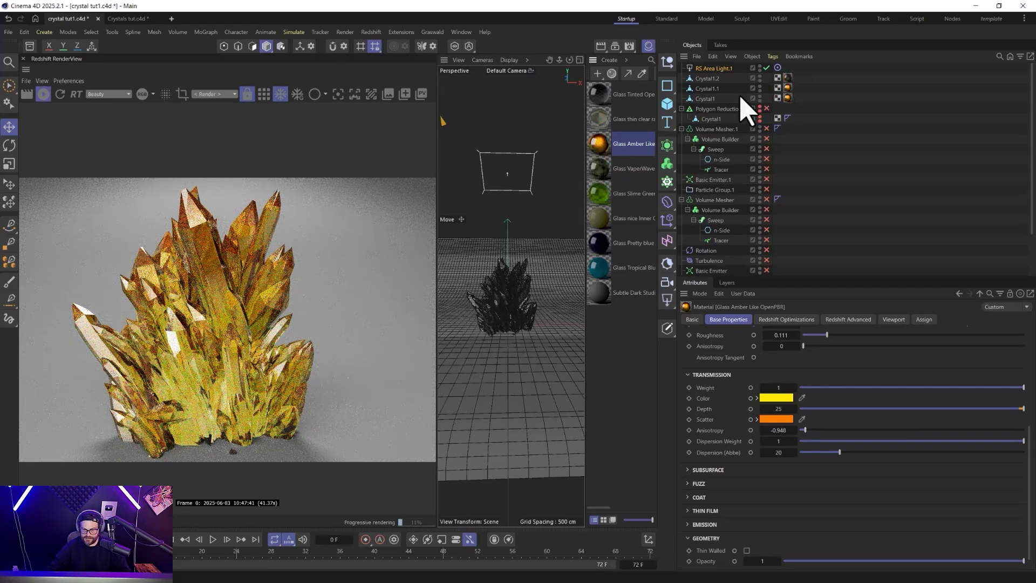
pyautogui.moveTo(602, 164); pyautogui.dragTo(789, 99)
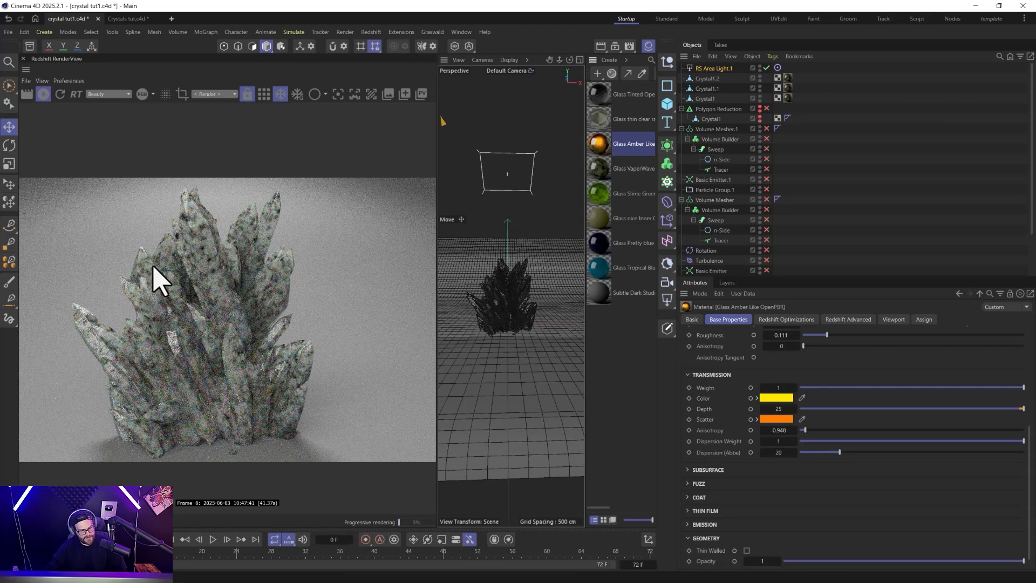
pyautogui.click(611, 174)
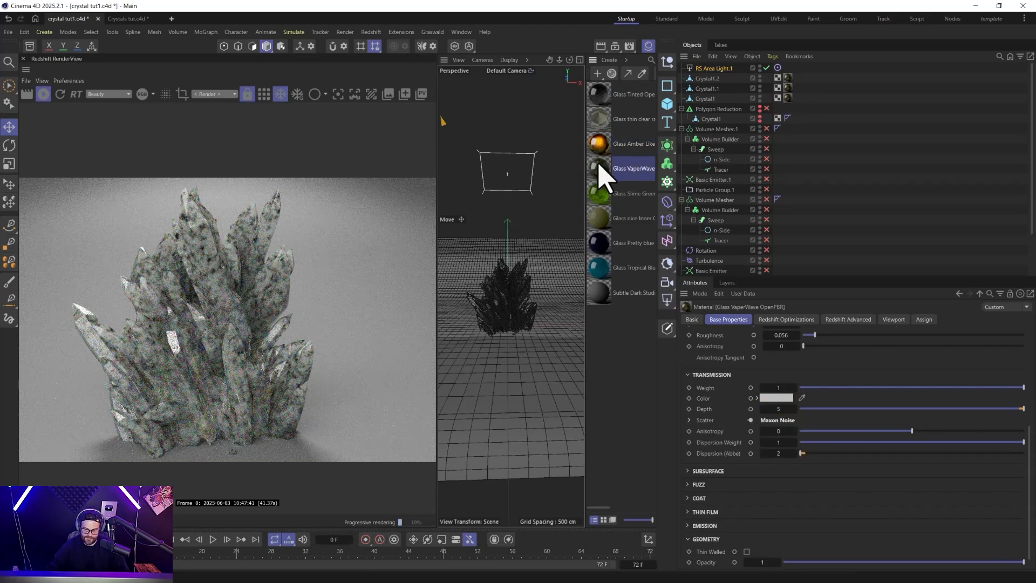
pyautogui.doubleClick(607, 178)
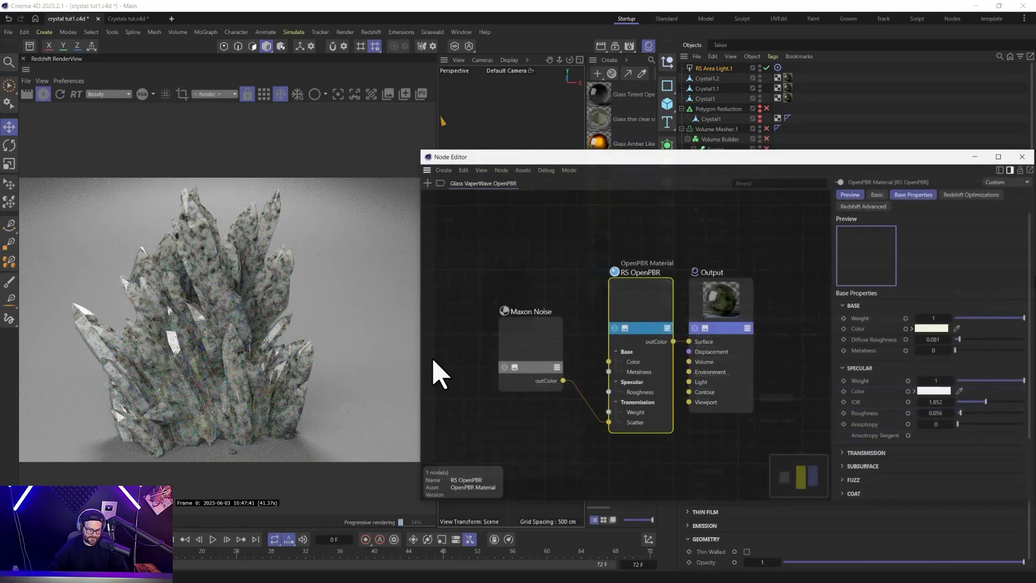
# Try an overall scale of 300 on the Maxon Noise node, and raise it to 800.
pyautogui.click(531, 337)
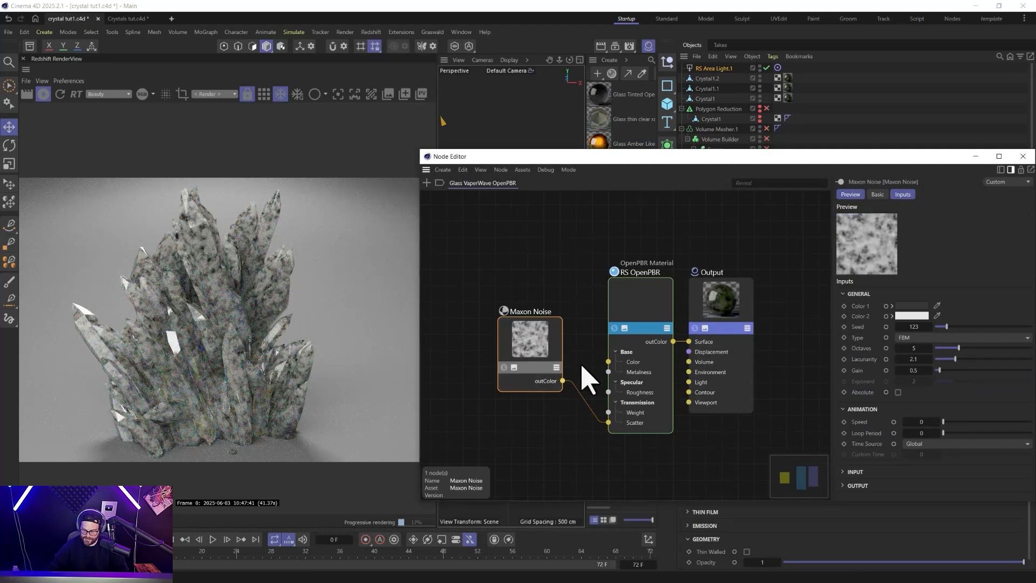
pyautogui.click(853, 472)
pyautogui.scroll(-3, 885, 410)
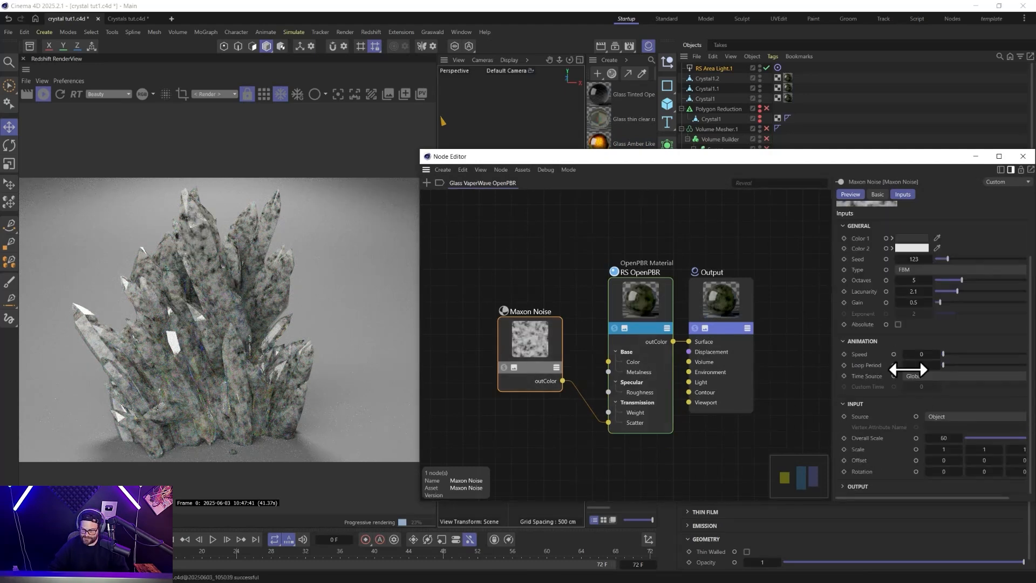
pyautogui.click(945, 437)
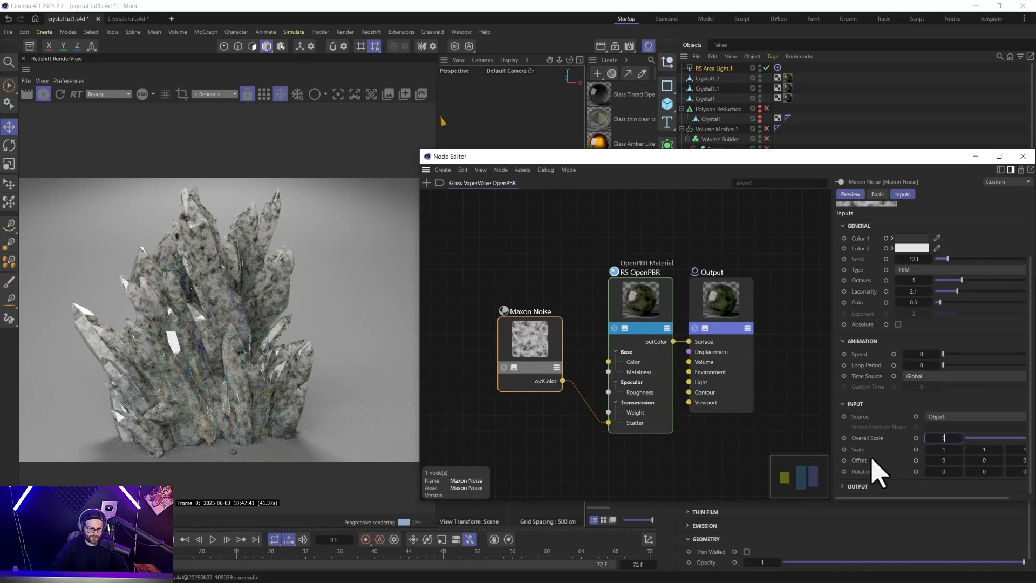
pyautogui.write('300')
pyautogui.press('Return')
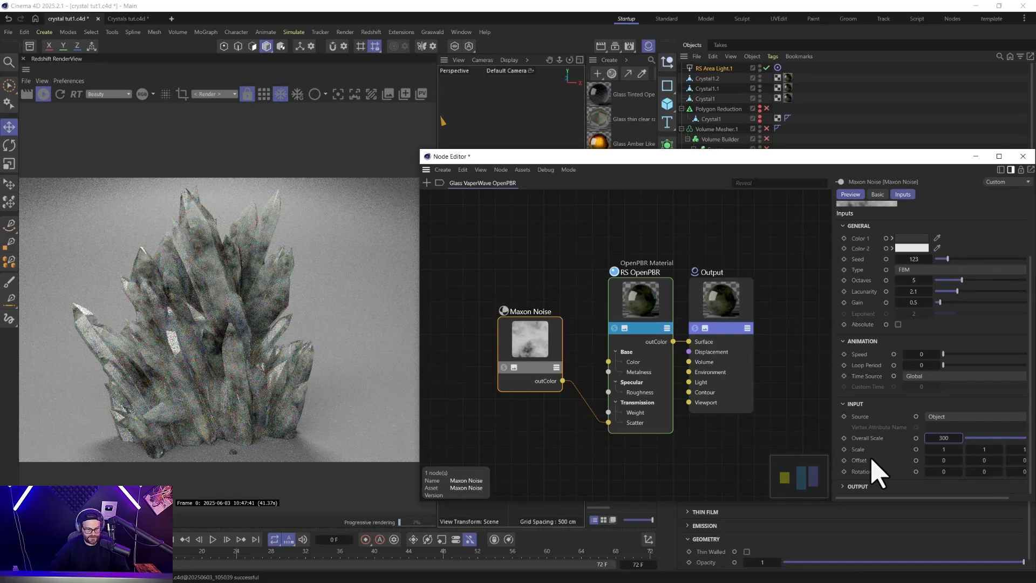
pyautogui.write('800')
pyautogui.press('Return')
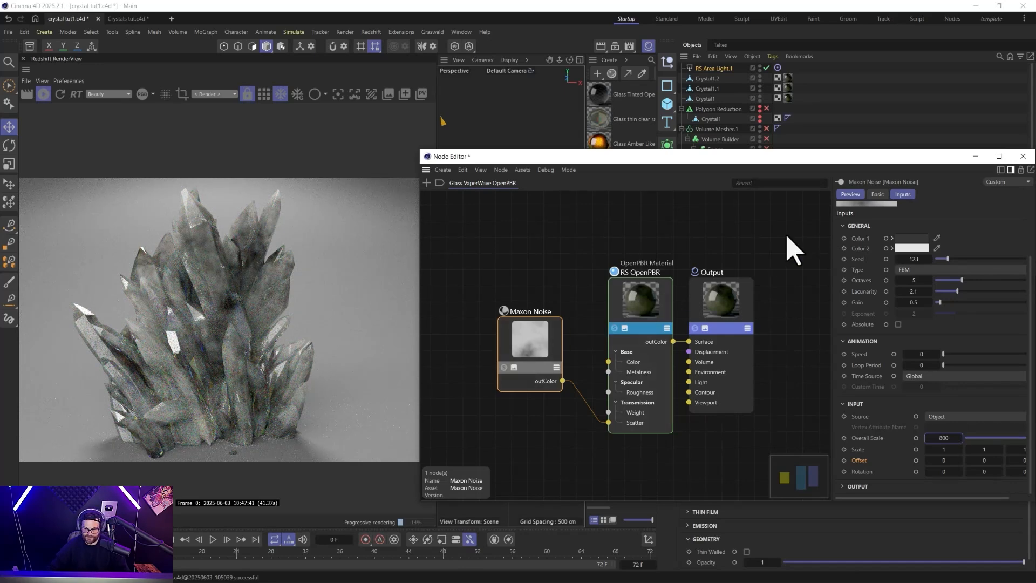
# Set the RS OpenPBR node's transmission depth to 16 and move the Maxon Noise node lower in the graph.
pyautogui.click(664, 309)
pyautogui.click(850, 386)
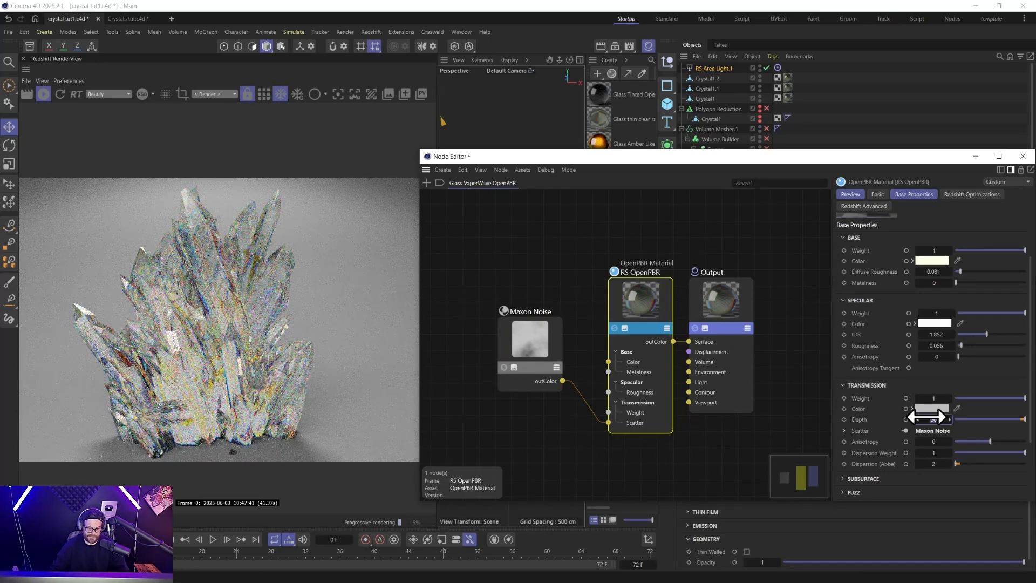
pyautogui.press('Return')
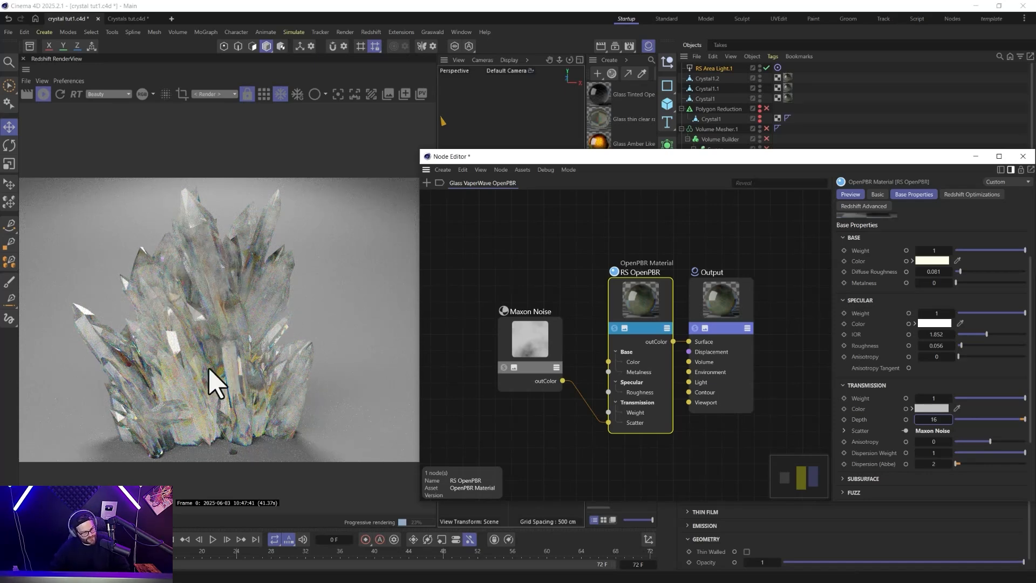
pyautogui.moveTo(521, 351); pyautogui.dragTo(524, 438)
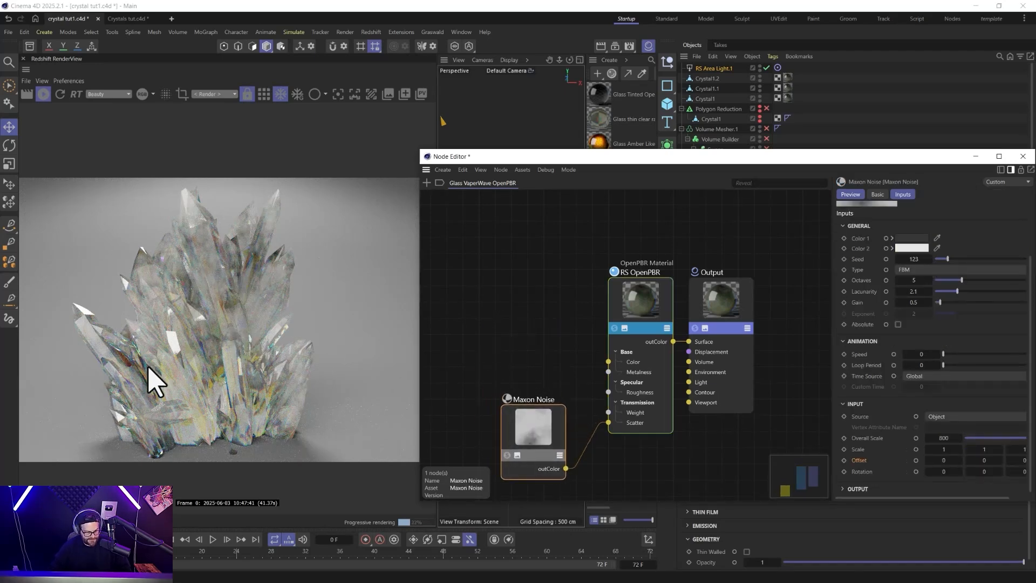
pyautogui.click(465, 256)
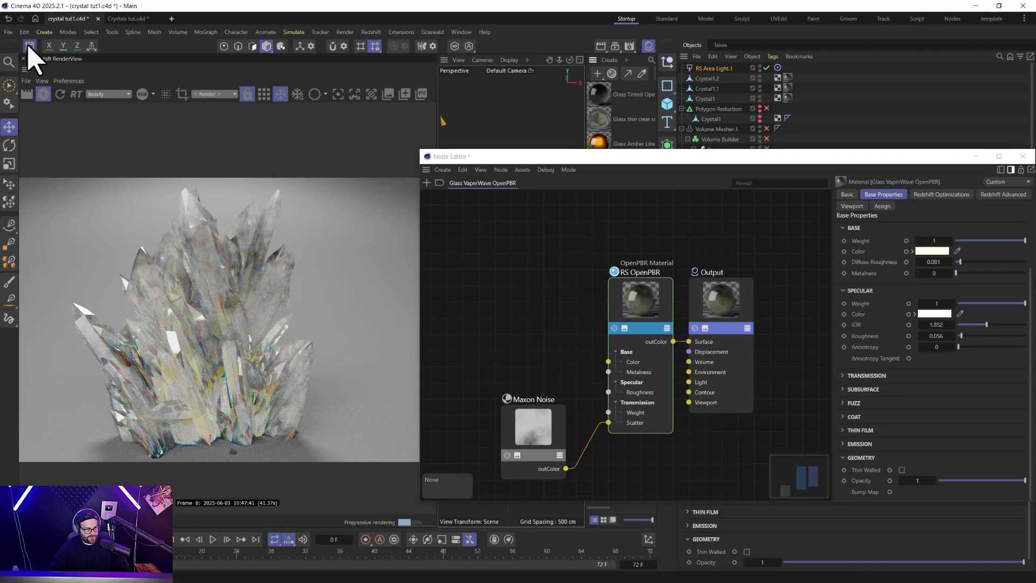
# Search the asset library for imperfect and add the si-v1_scratches_11_10cm_4k.png texture to the VaporWave material's node graph.
pyautogui.click(30, 46)
pyautogui.click(73, 98)
pyautogui.write('impe')
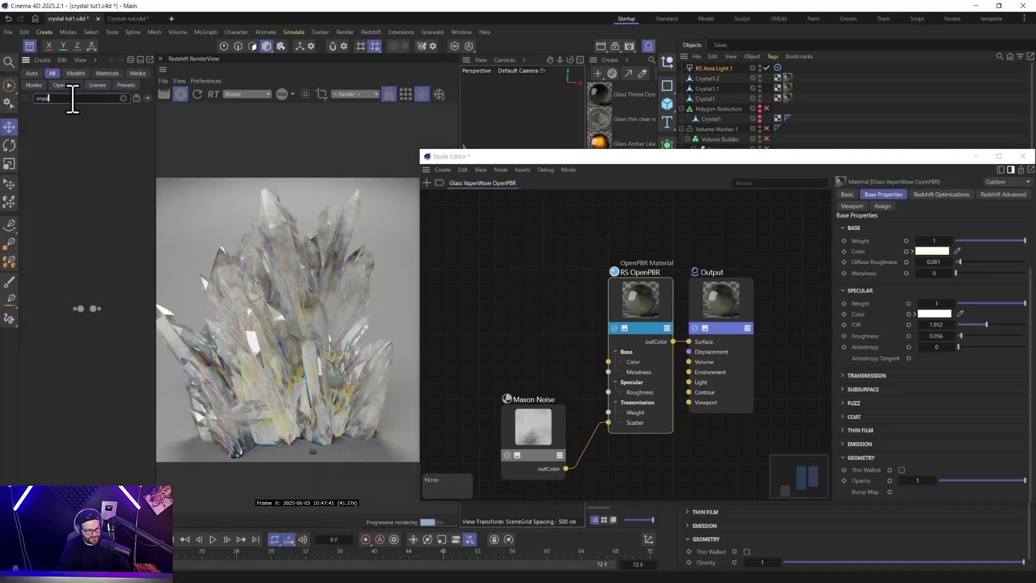
pyautogui.write('rfect')
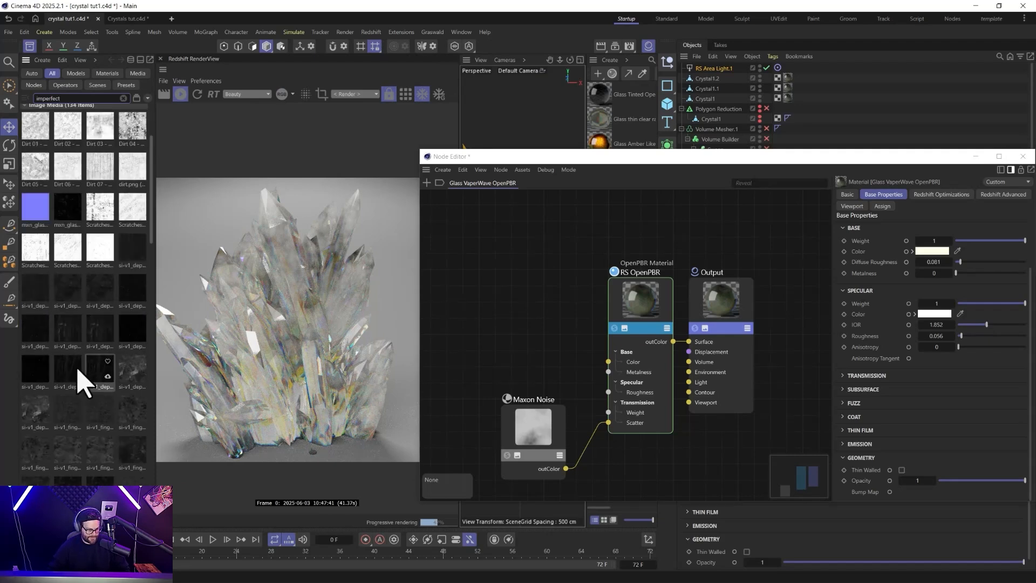
pyautogui.scroll(-10, 96, 357)
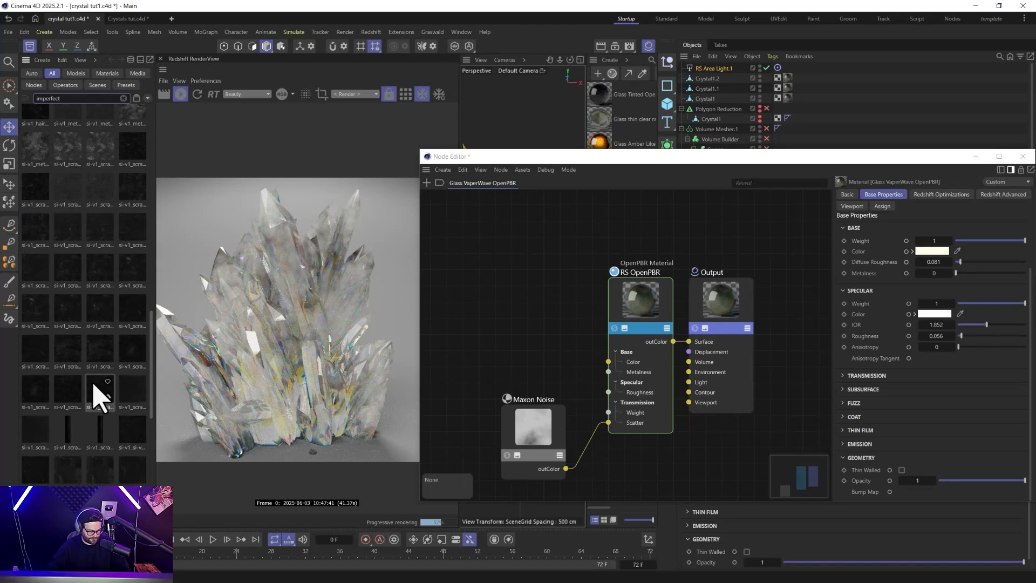
pyautogui.scroll(-5, 100, 351)
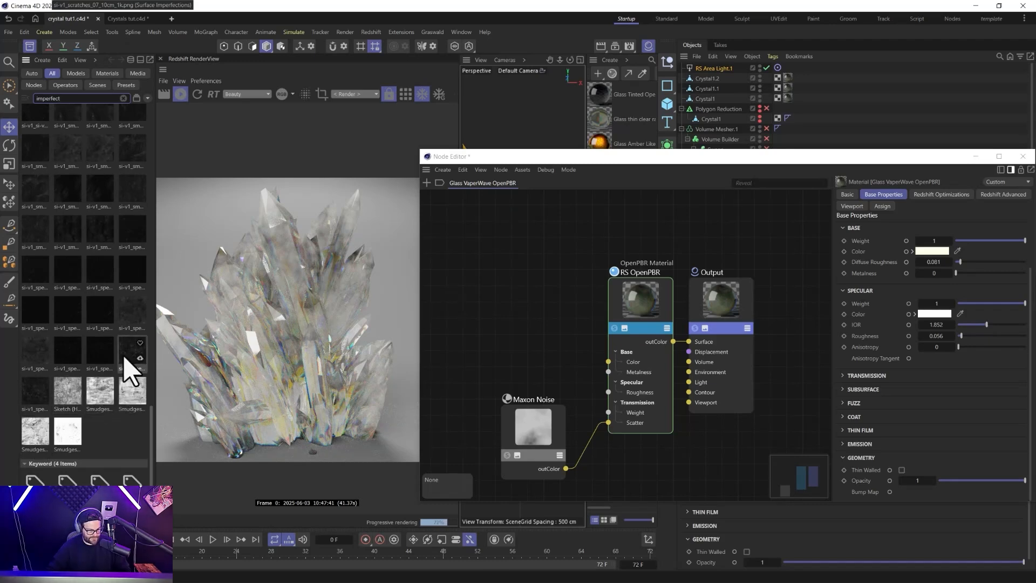
pyautogui.scroll(3, 89, 248)
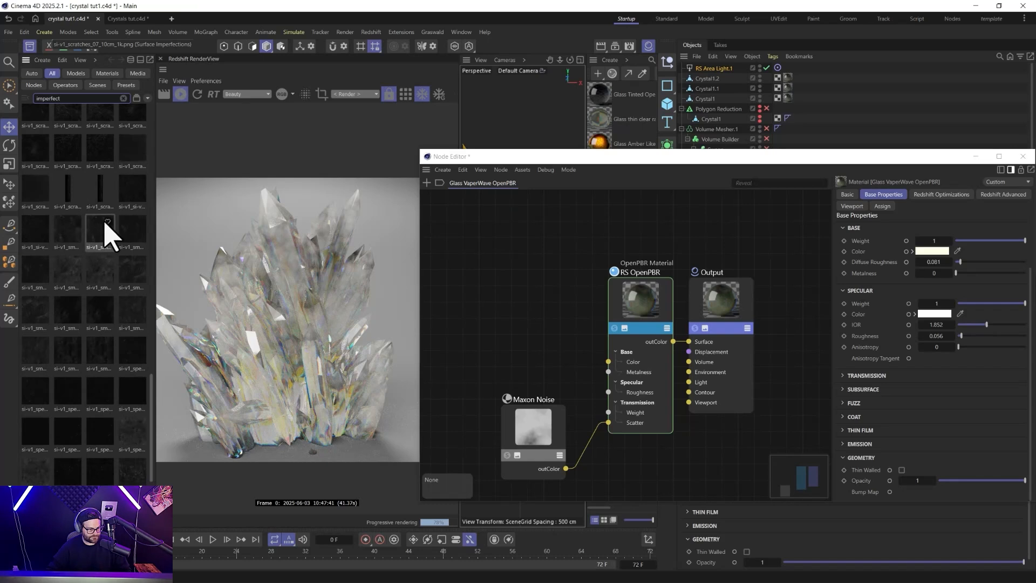
pyautogui.moveTo(99, 157)
pyautogui.mouseDown()
pyautogui.moveTo(195, 234)
pyautogui.moveTo(460, 269)
pyautogui.moveTo(105, 169)
pyautogui.mouseUp()
pyautogui.moveTo(102, 128); pyautogui.dragTo(497, 280)
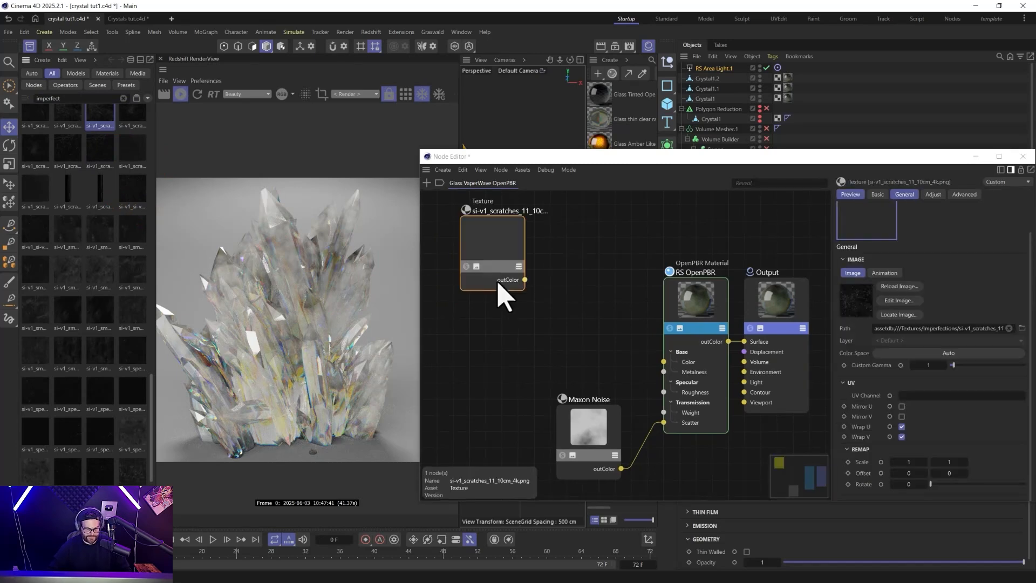
# Add a Bump Map node to the VaporWave material's graph and feed the scratches texture's outColor into its Input.
pyautogui.press('Tab')
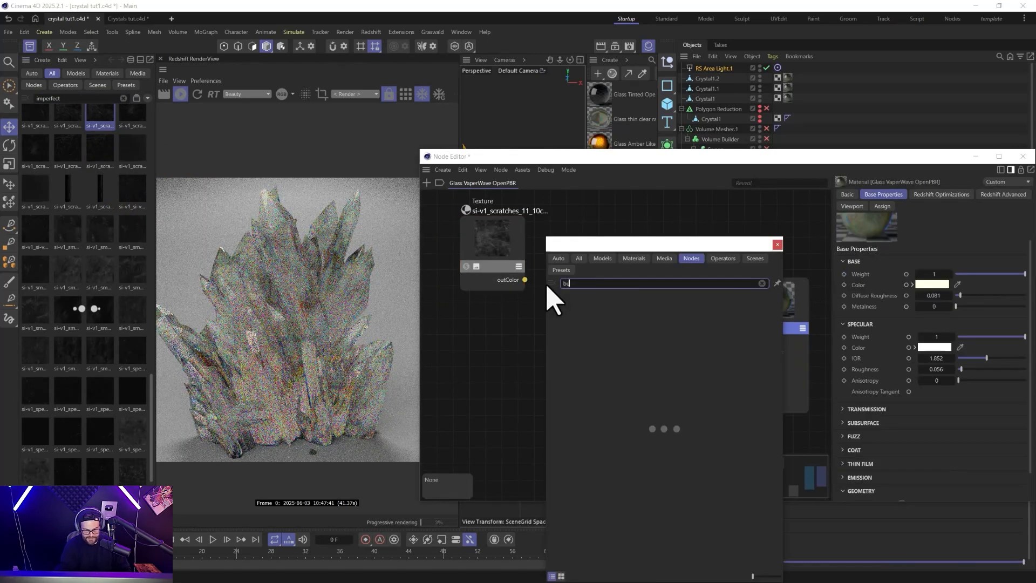
pyautogui.write('bump')
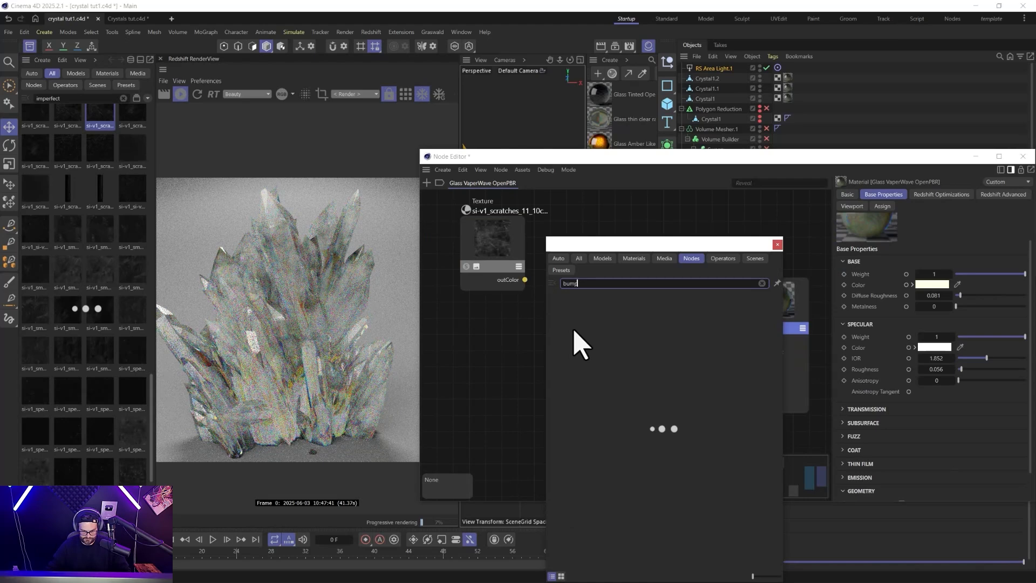
pyautogui.moveTo(574, 305); pyautogui.dragTo(522, 328)
pyautogui.click(778, 245)
pyautogui.moveTo(507, 258); pyautogui.dragTo(489, 364)
pyautogui.click(521, 318)
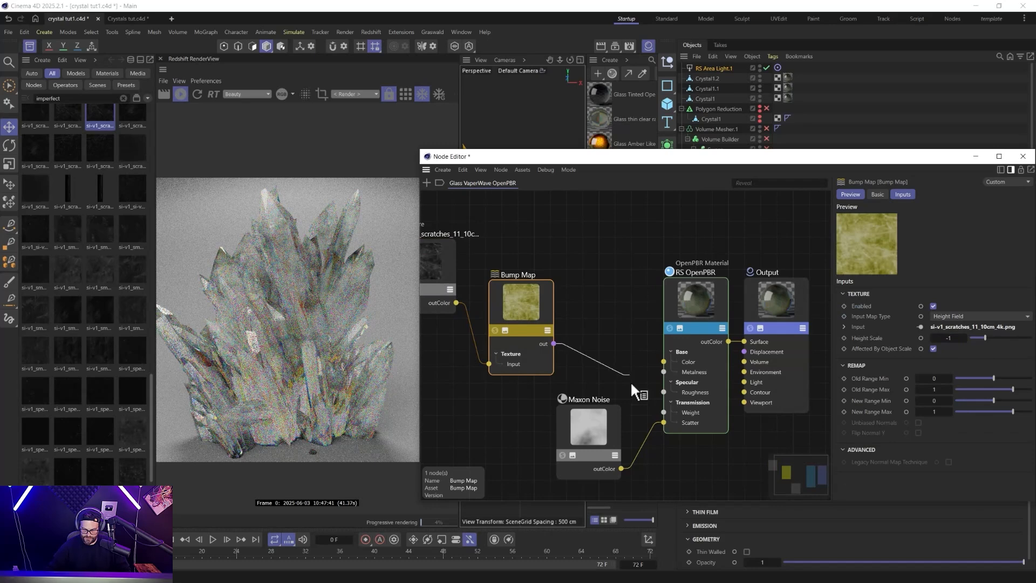
# Connect the Bump Map output to the RS OpenPBR node's Geometry Bump Map input, then close the node editor and asset browser.
pyautogui.moveTo(692, 302); pyautogui.dragTo(692, 302)
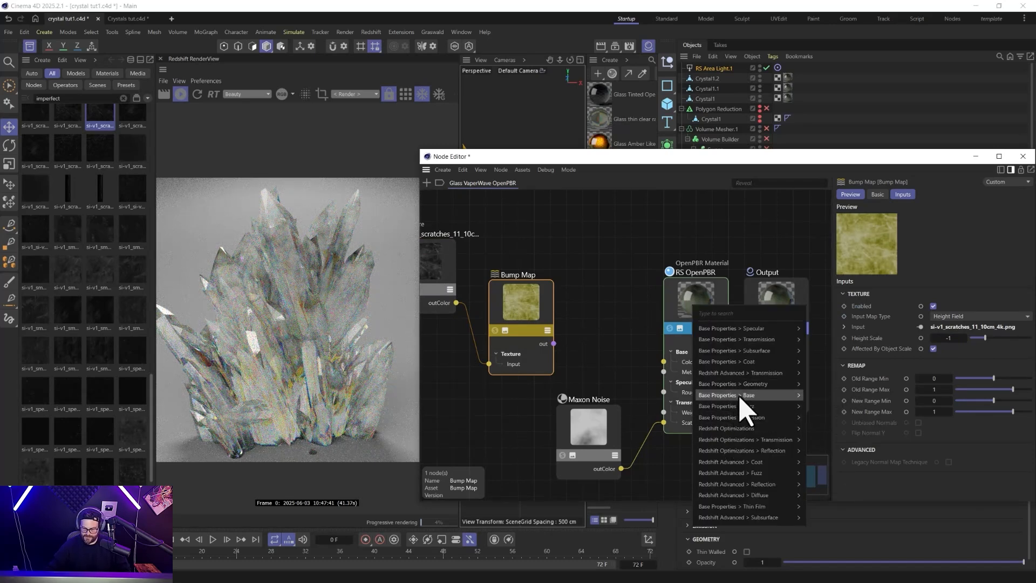
pyautogui.click(817, 386)
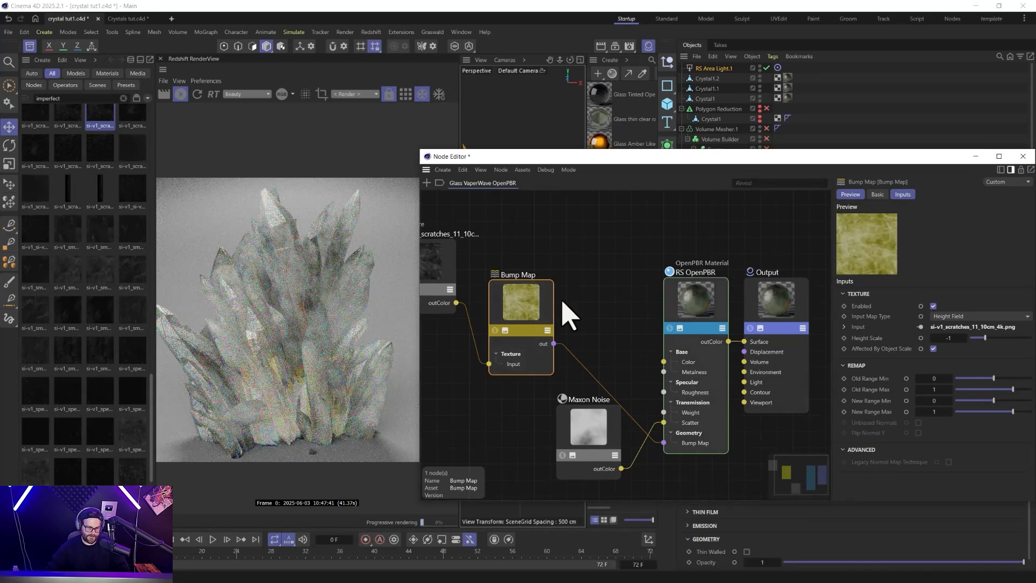
pyautogui.click(1023, 157)
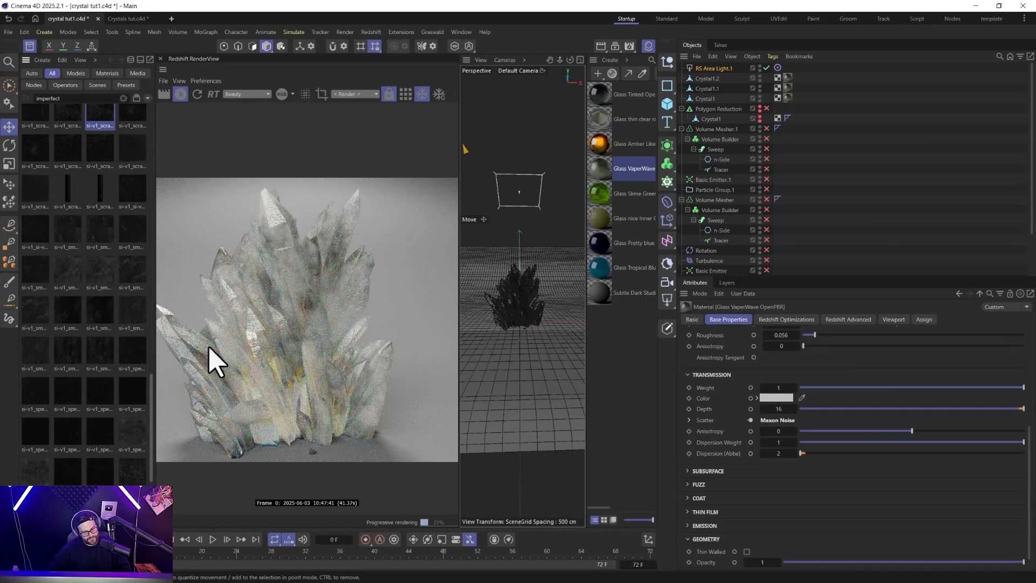
pyautogui.click(30, 46)
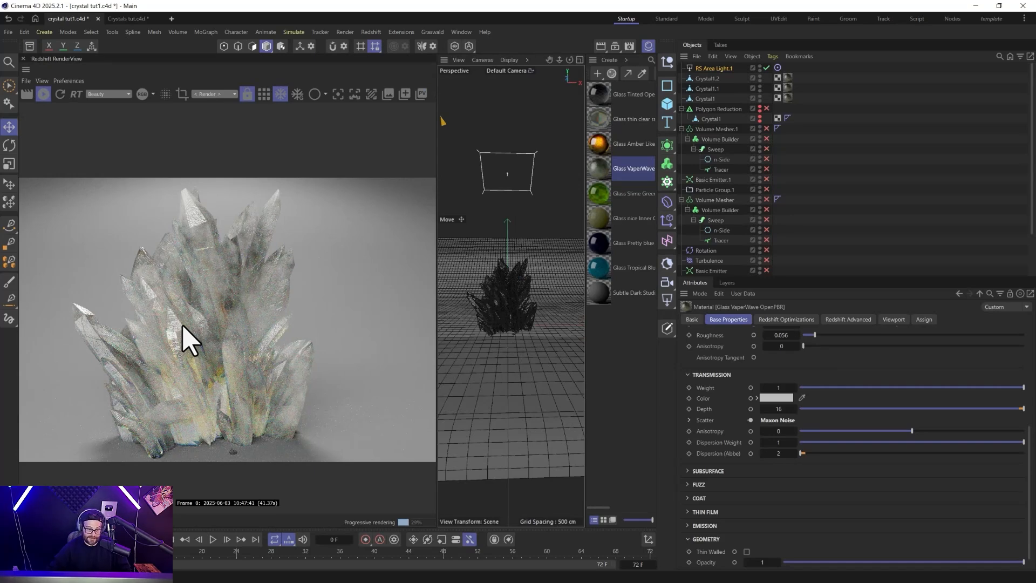
# Reopen the Glass VaporWave OpenPBR node graph, set the Bump Map node's height scale to -0.4 and close the graph.
pyautogui.doubleClick(601, 172)
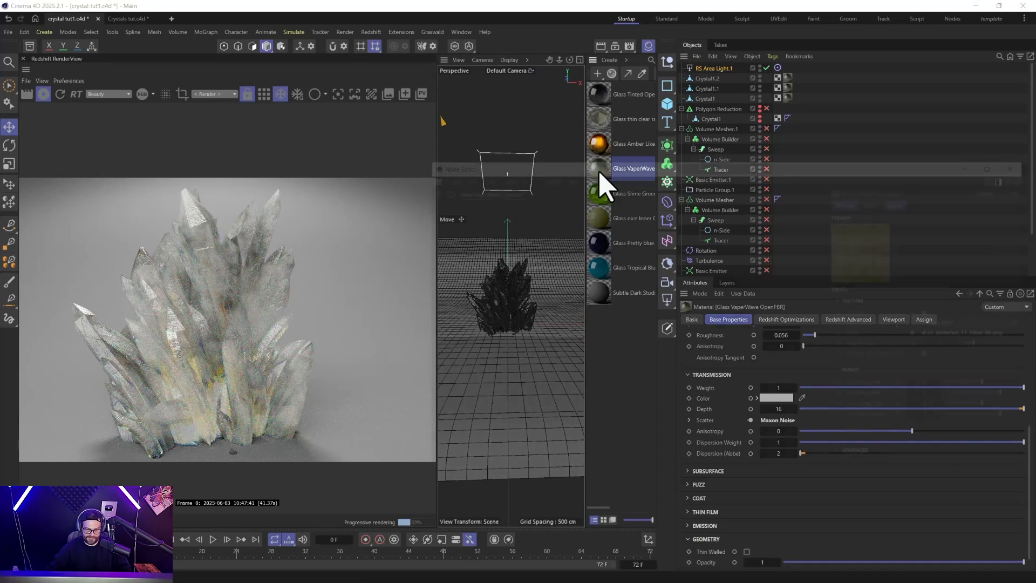
pyautogui.click(480, 286)
pyautogui.click(550, 320)
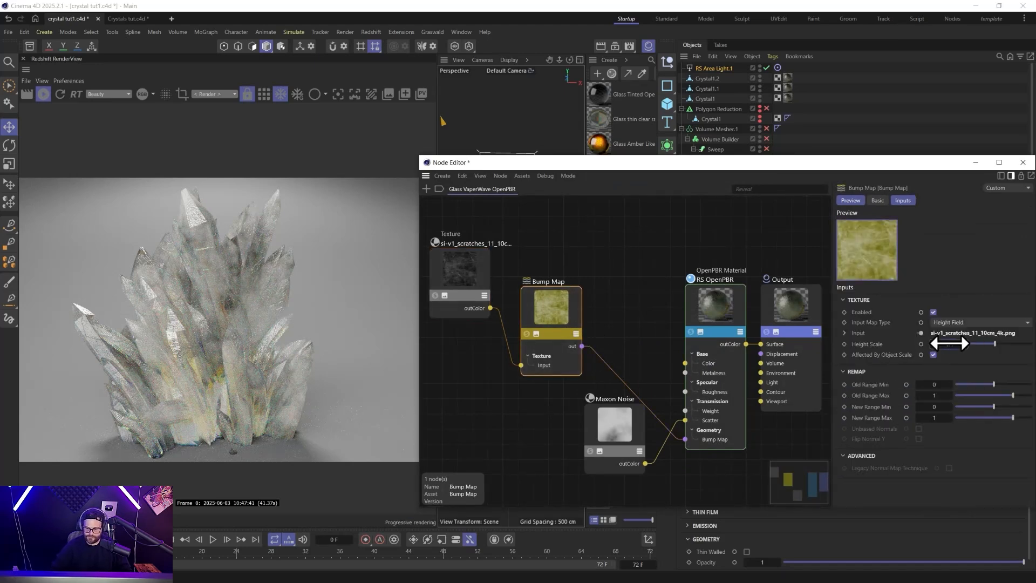
pyautogui.moveTo(950, 344); pyautogui.dragTo(963, 343)
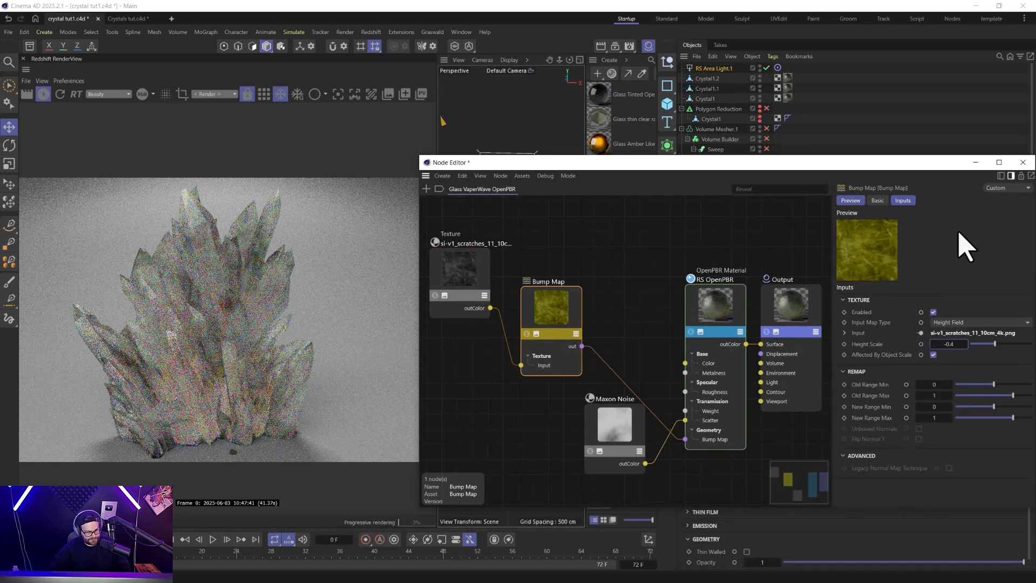
pyautogui.click(1023, 162)
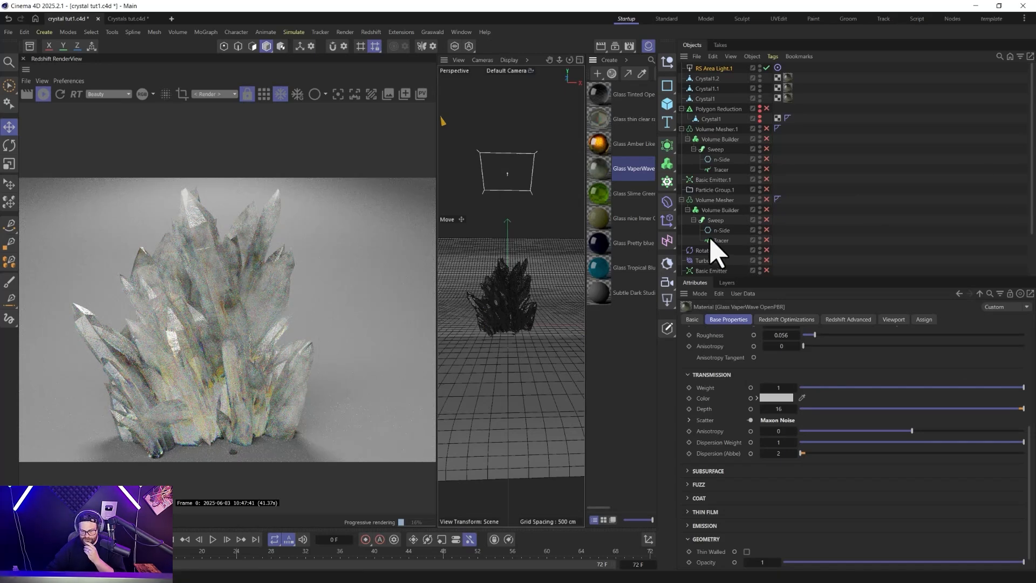
# Darken the Backdrop's Subtle Dark Studio Floor material by setting its base color to near-black with a V value of 0.5%.
pyautogui.scroll(-2, 712, 256)
pyautogui.click(707, 271)
pyautogui.click(607, 294)
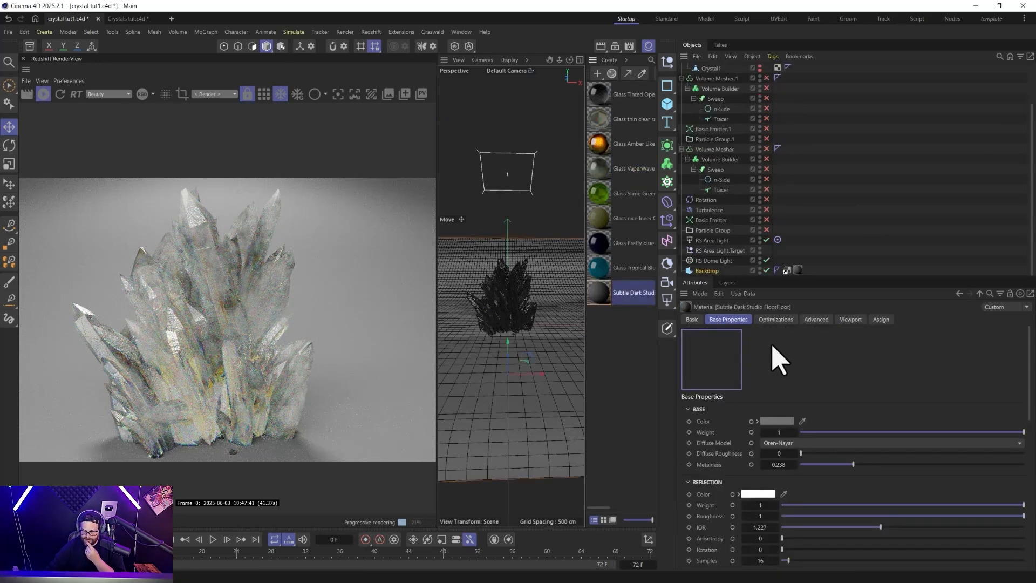
pyautogui.click(775, 421)
pyautogui.moveTo(727, 499); pyautogui.dragTo(693, 543)
pyautogui.click(774, 540)
pyautogui.write('0.5')
pyautogui.press('Return')
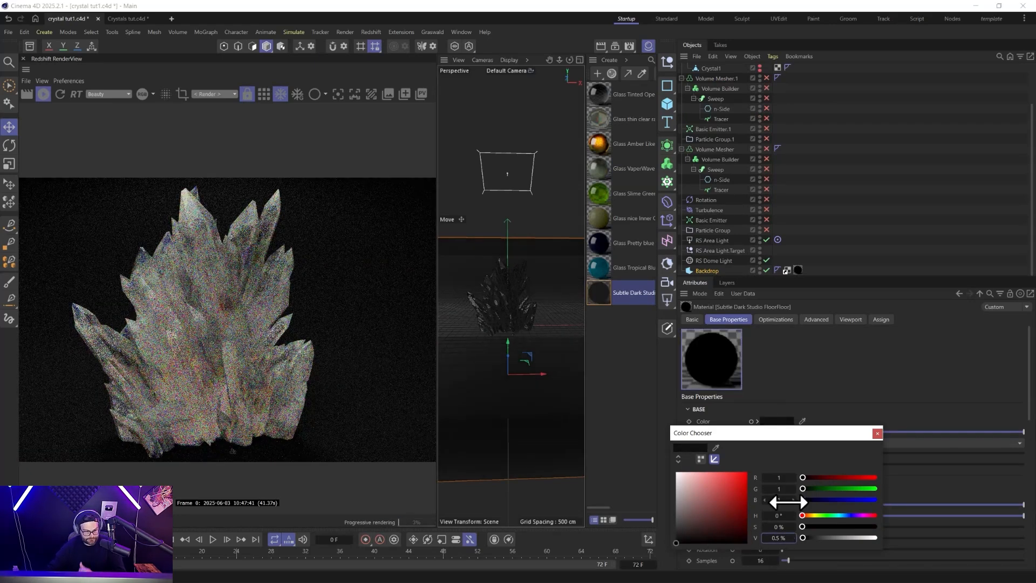
pyautogui.click(877, 433)
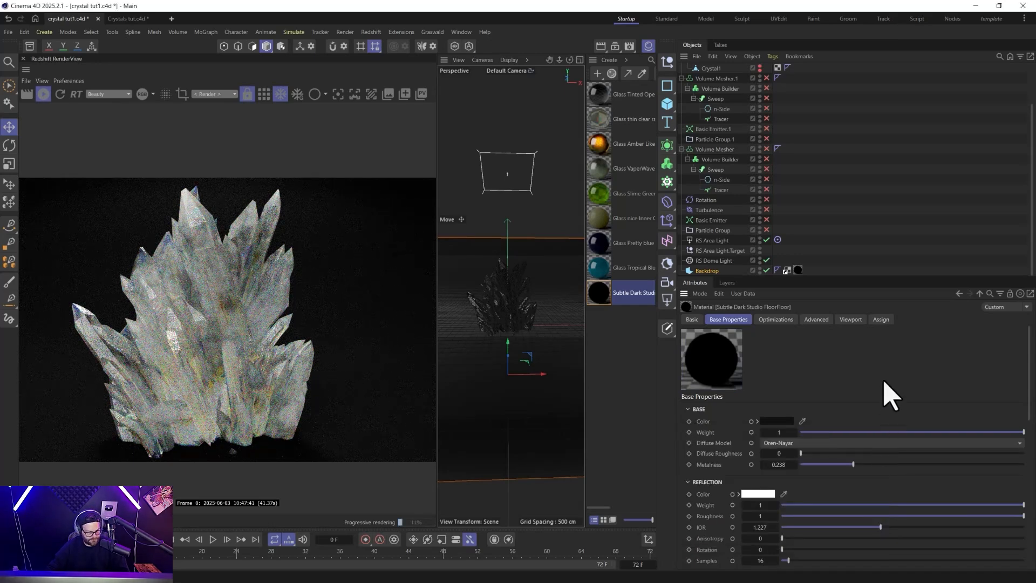